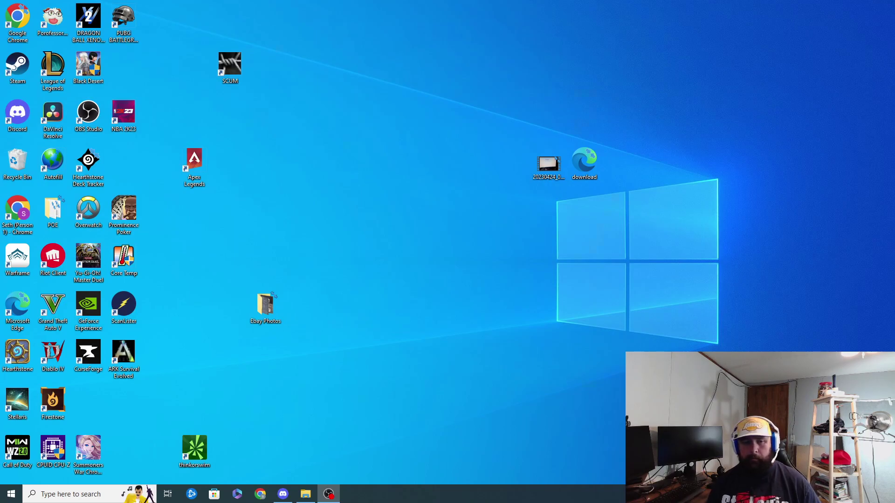
- Open the Ebay Photos folder on the desktop and look over the item photos in a full-screen window
double_click(268, 308)
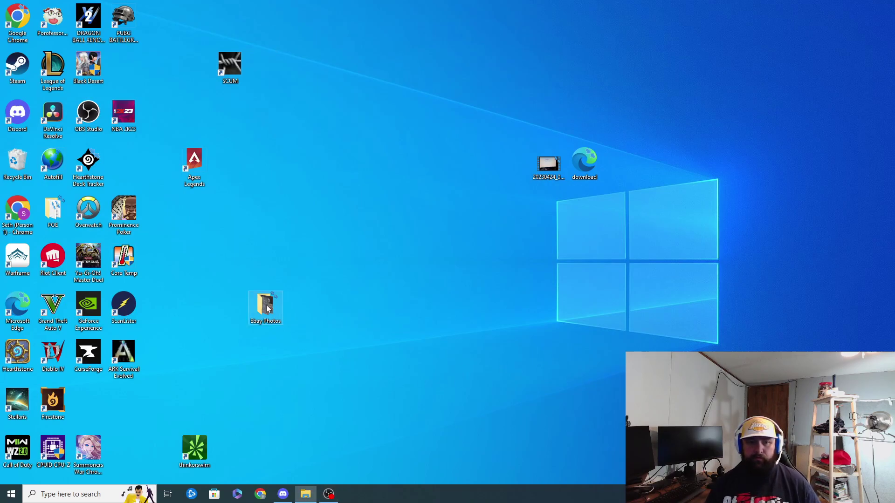
drag(783, 152, 498, 142)
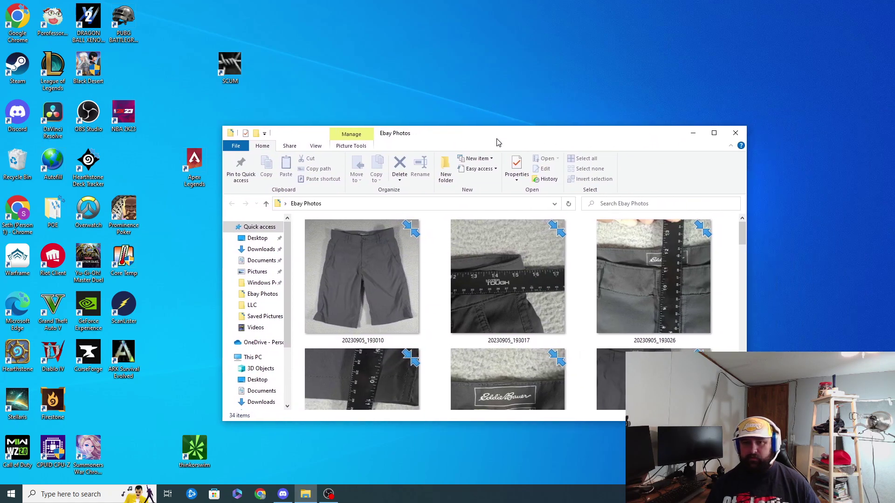
click(714, 132)
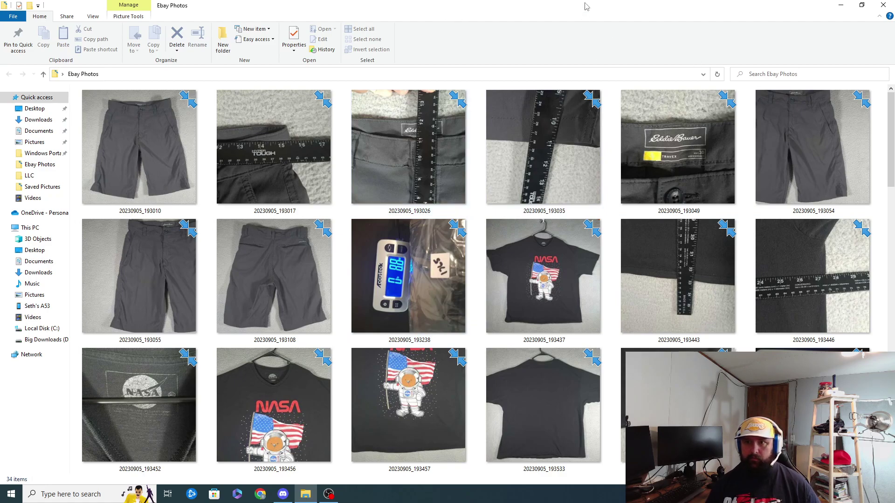
double_click(830, 5)
drag(539, 140, 809, 136)
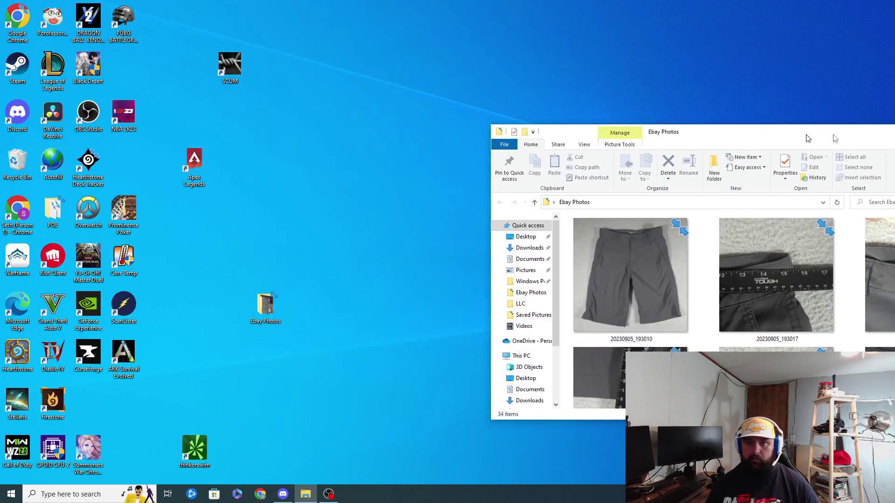
key(super+d)
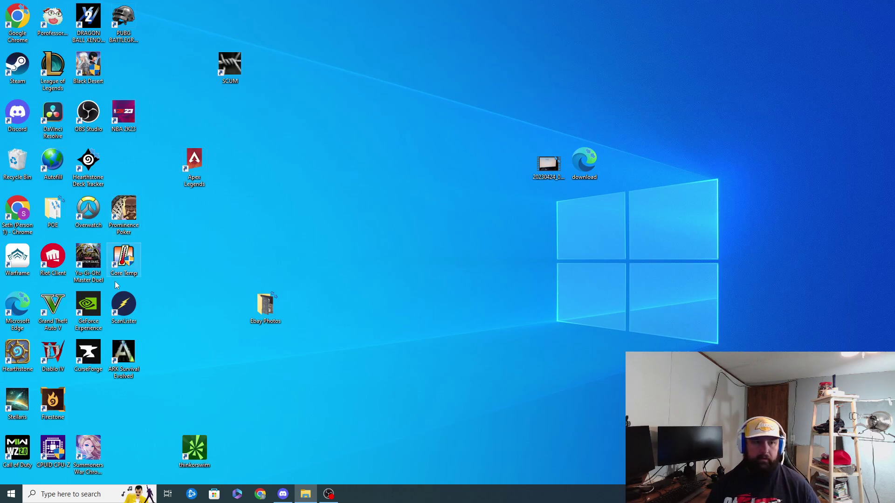
- Switch to Chrome, open the eBay selling page and search eBay for "Eddie Bauer Travex Shorts 30"
click(260, 495)
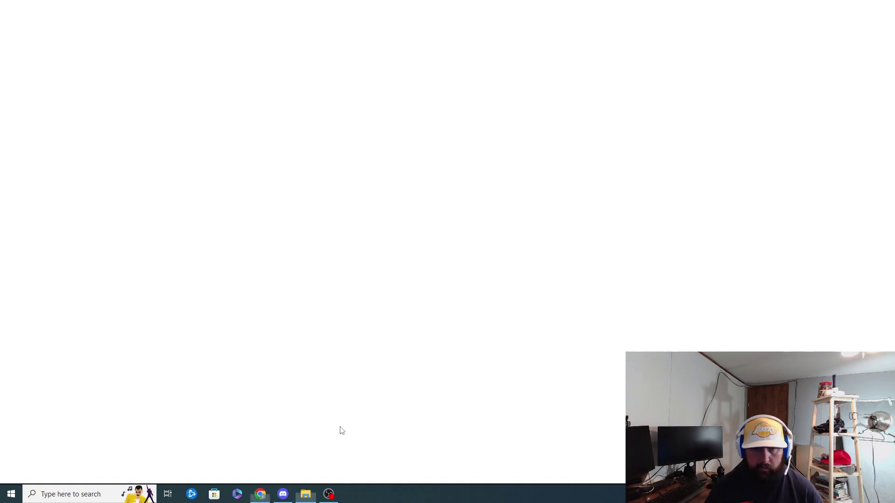
click(18, 42)
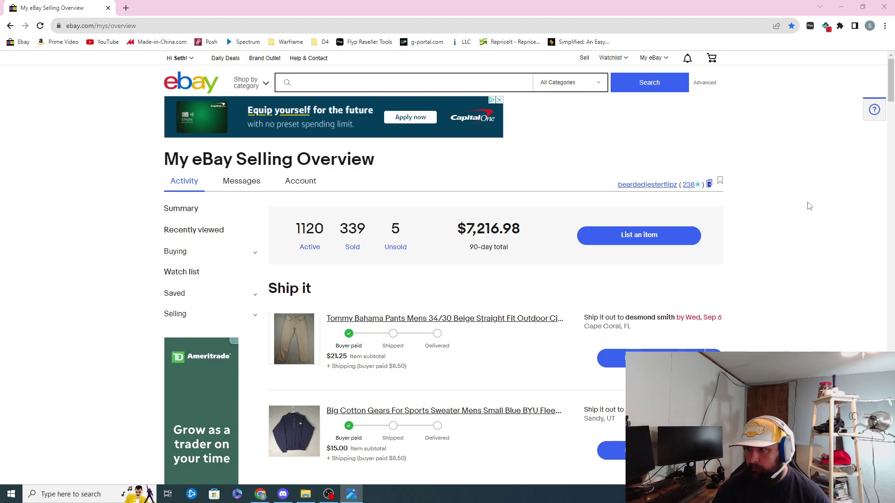
click(378, 80)
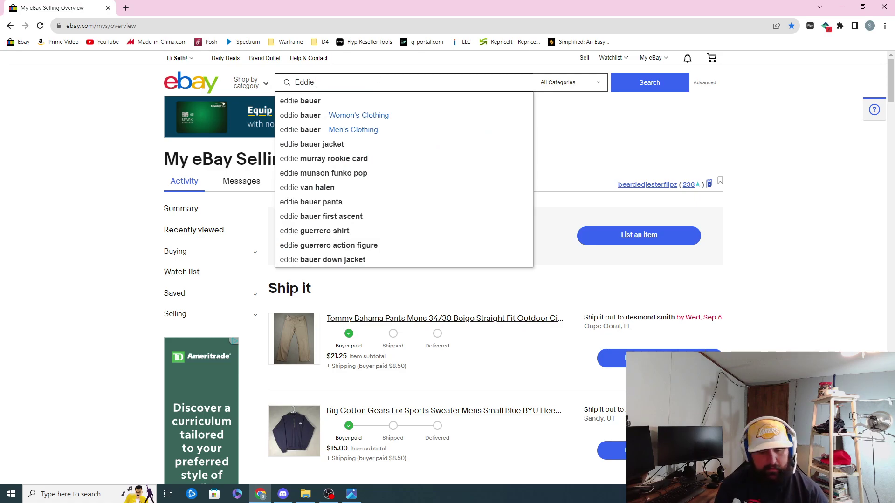
text(Bauer )
text(s)
key(BackSpace)
text(T)
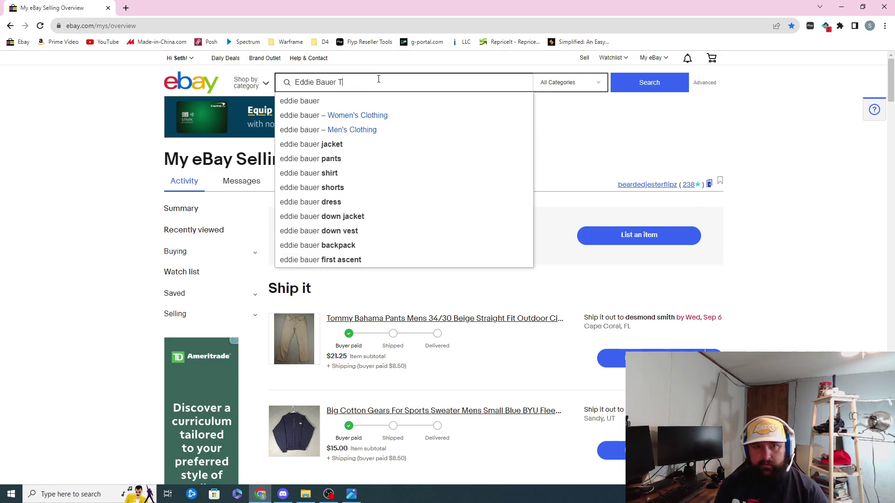
text(r)
text(a)
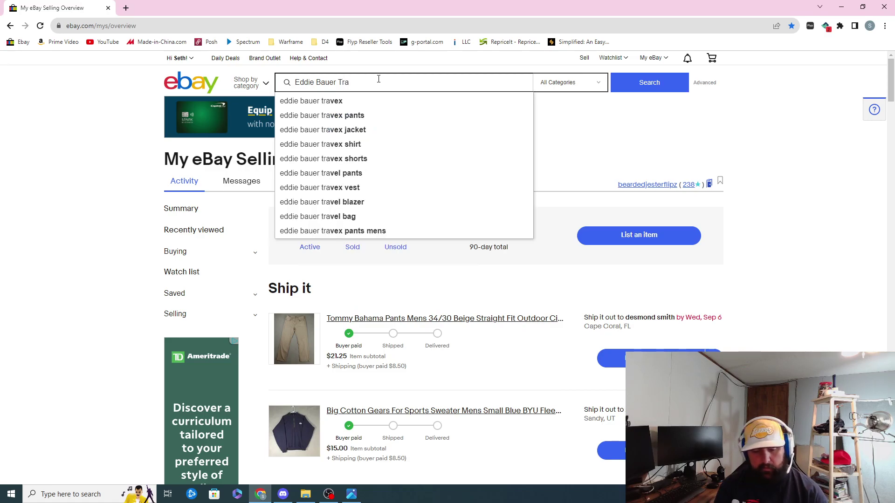
text(vex Shorts )
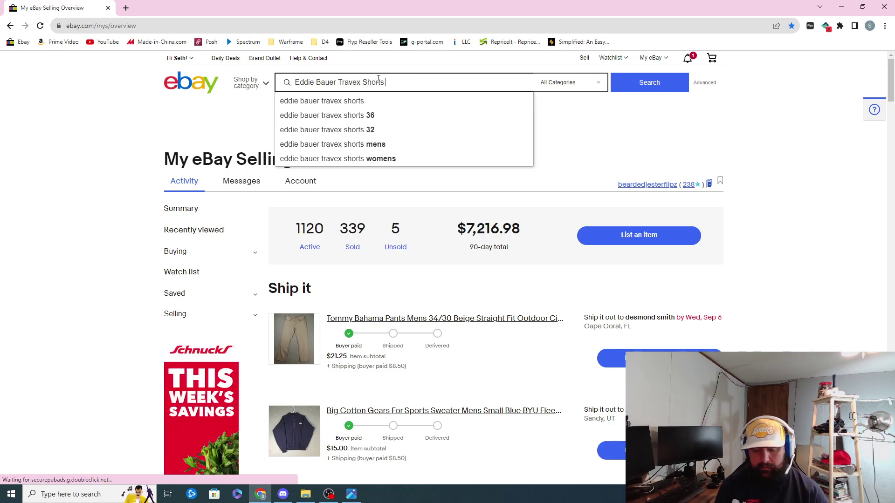
text(30)
key(Return)
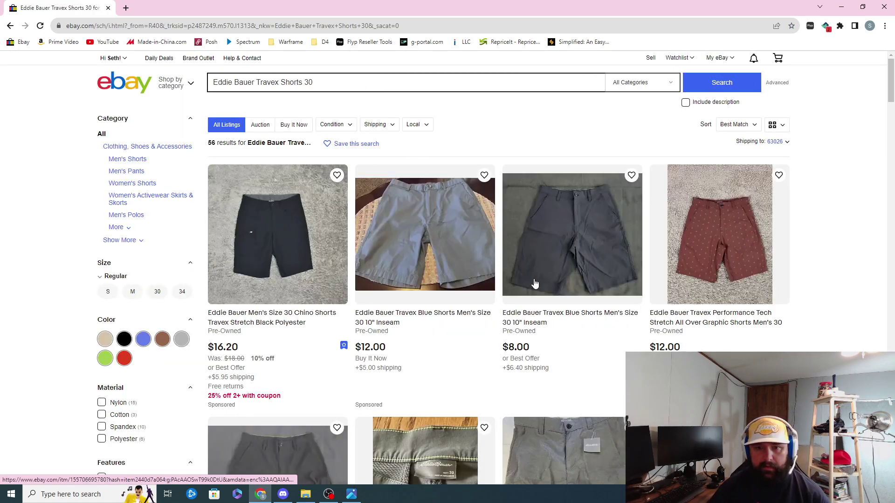
- Filter the search results to used condition and sold items only
scroll(370, 260, down, 2)
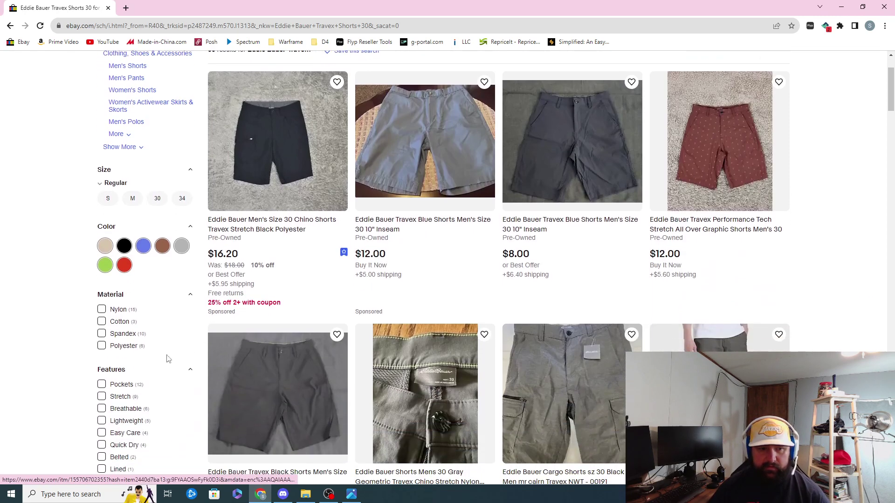
scroll(168, 359, down, 6)
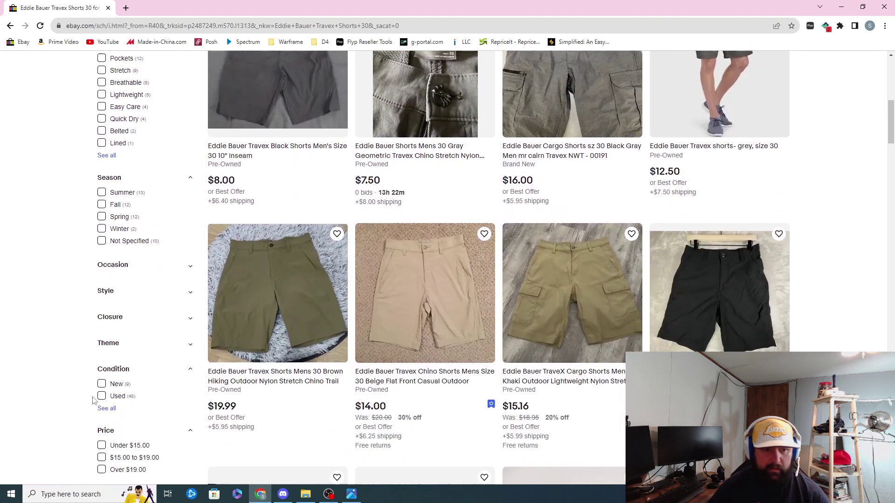
scroll(93, 400, down, 4)
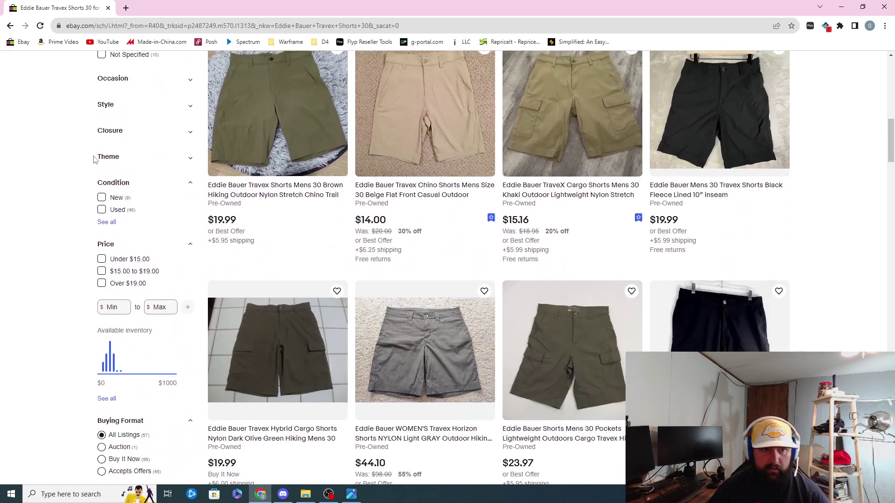
click(102, 210)
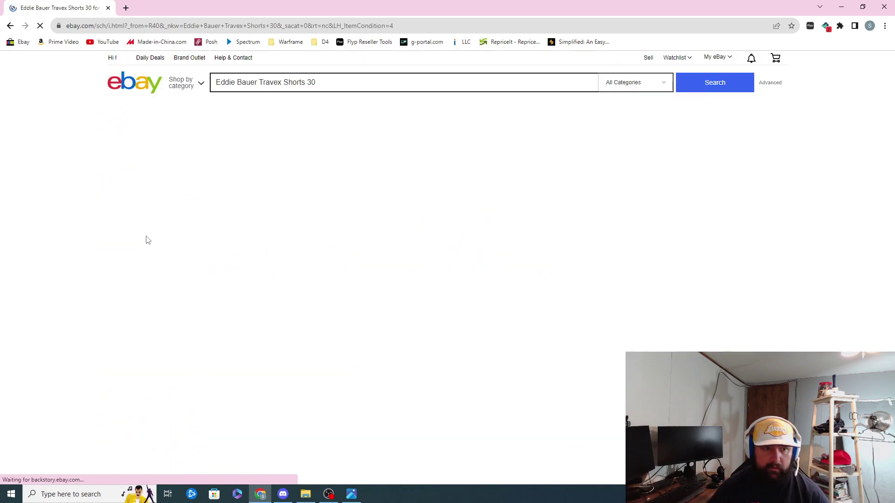
scroll(123, 353, down, 10)
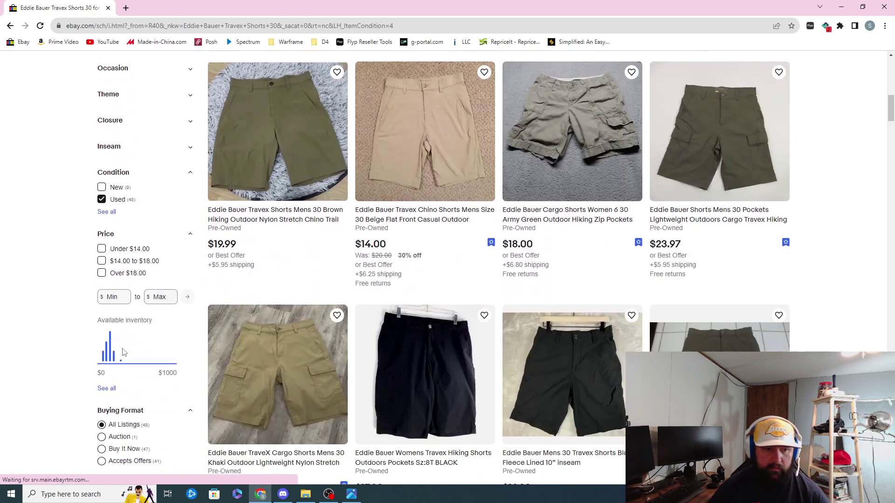
scroll(123, 353, down, 10)
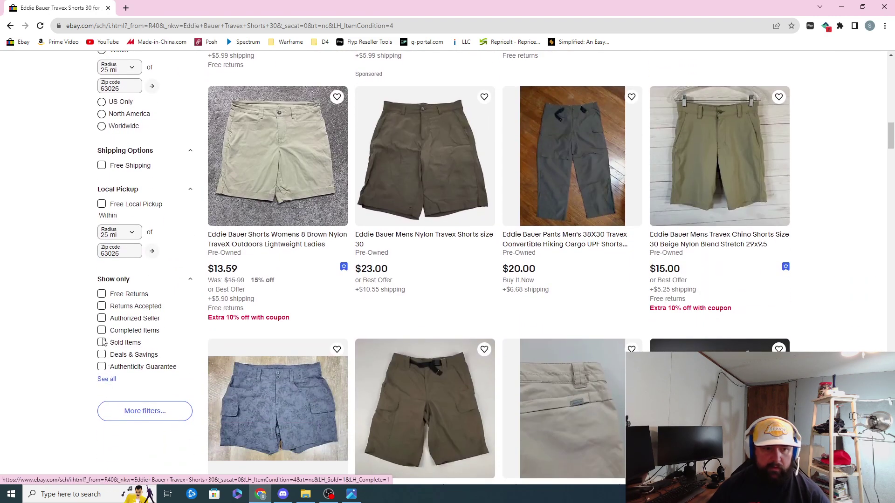
click(103, 343)
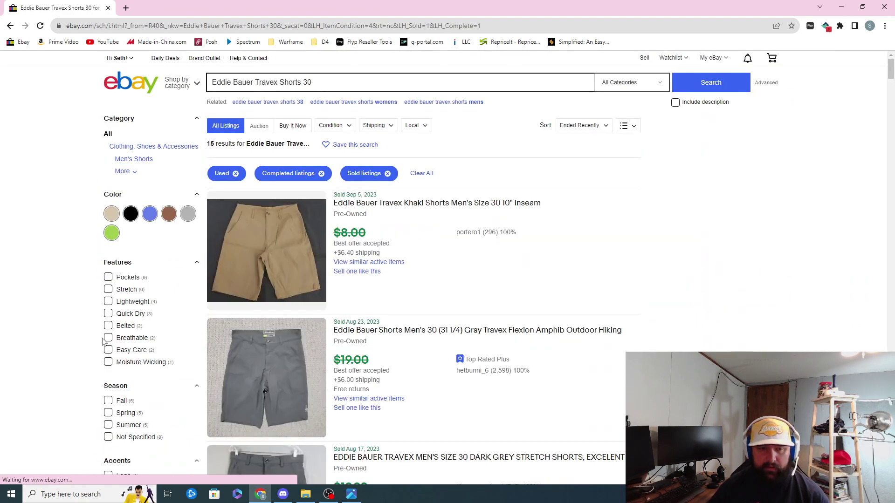
- Review the sold listings and start a similar listing from the Eddie Bauer Travex men's size 30 dark grey stretch shorts
scroll(200, 326, down, 3)
scroll(200, 326, down, 5)
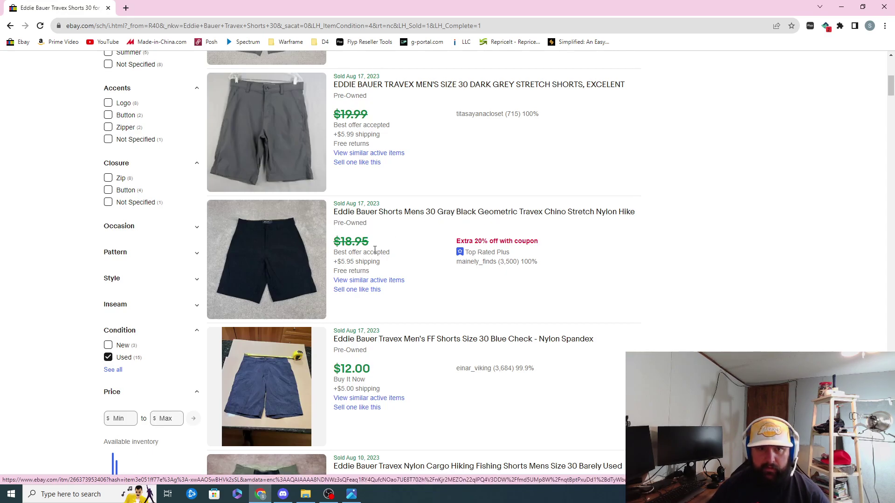
scroll(368, 234, up, 1)
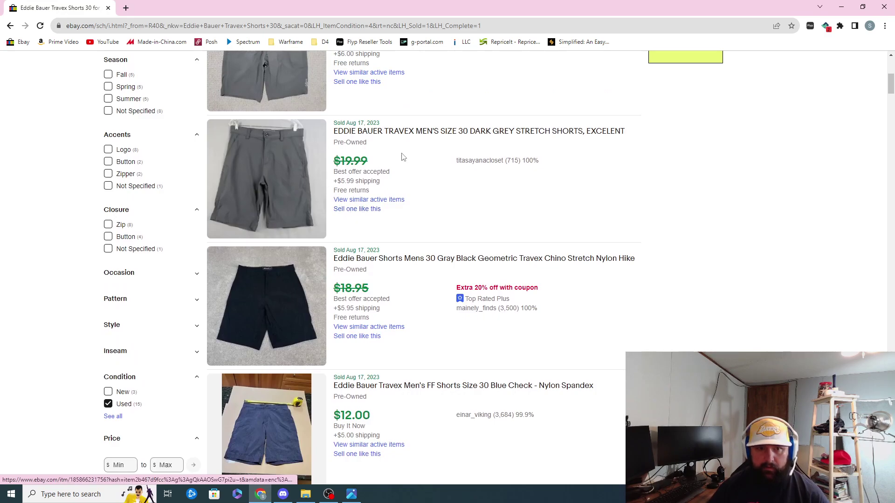
click(373, 213)
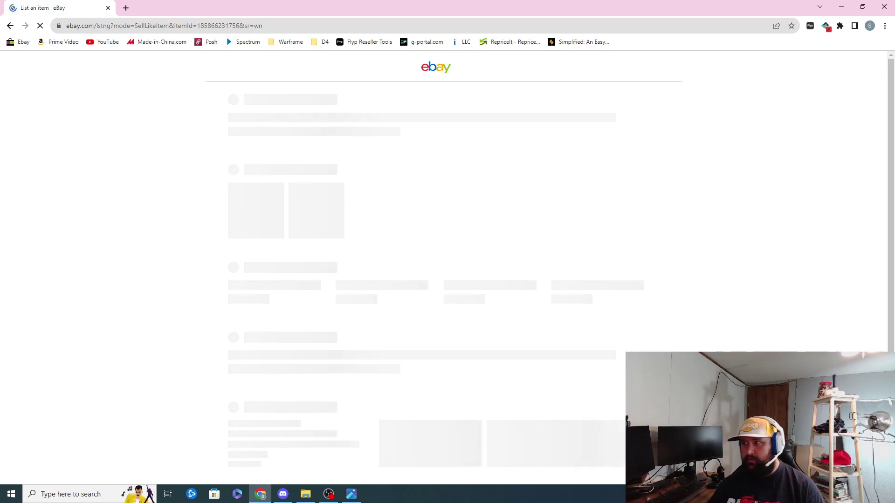
- Add the nine grey shorts photos, 20230905_193010 through 20230905_193238, from the Ebay Photos folder to the listing
click(334, 499)
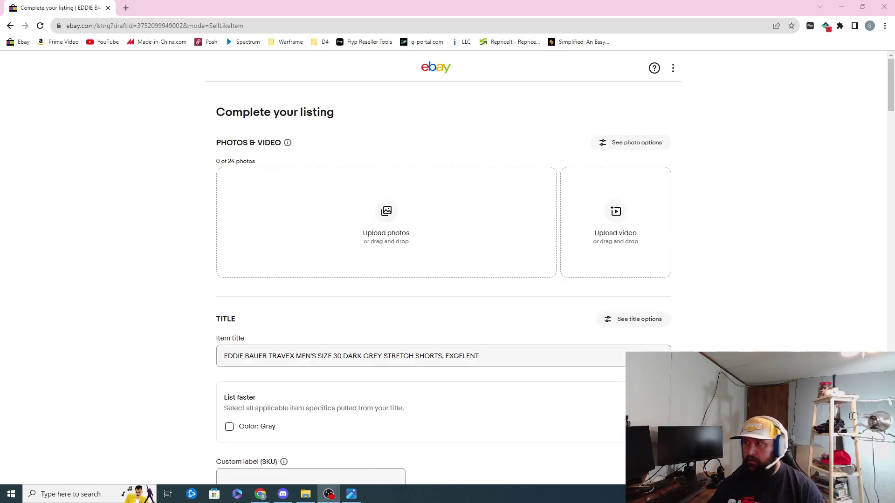
key(alt+Tab)
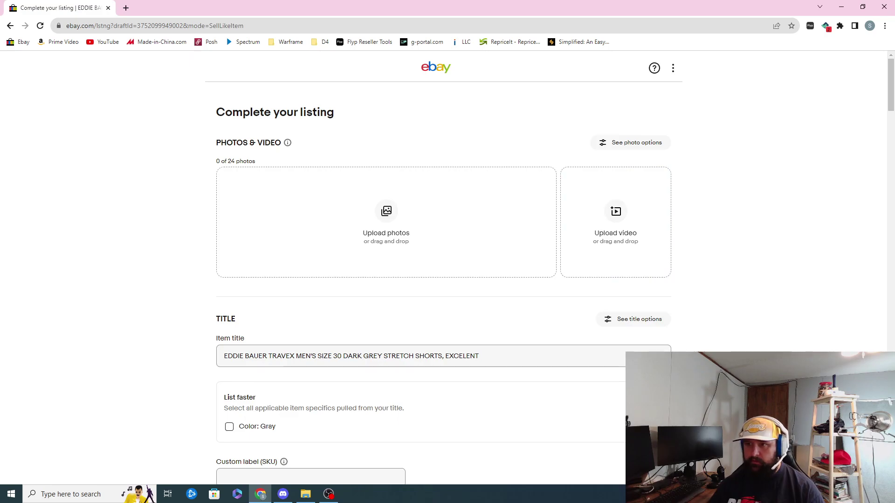
drag(893, 58, 429, 36)
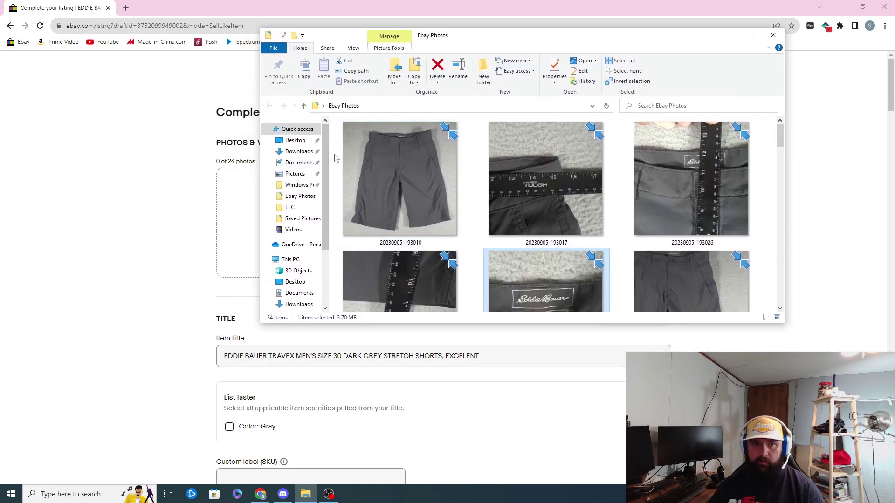
drag(335, 158, 735, 207)
scroll(731, 212, down, 3)
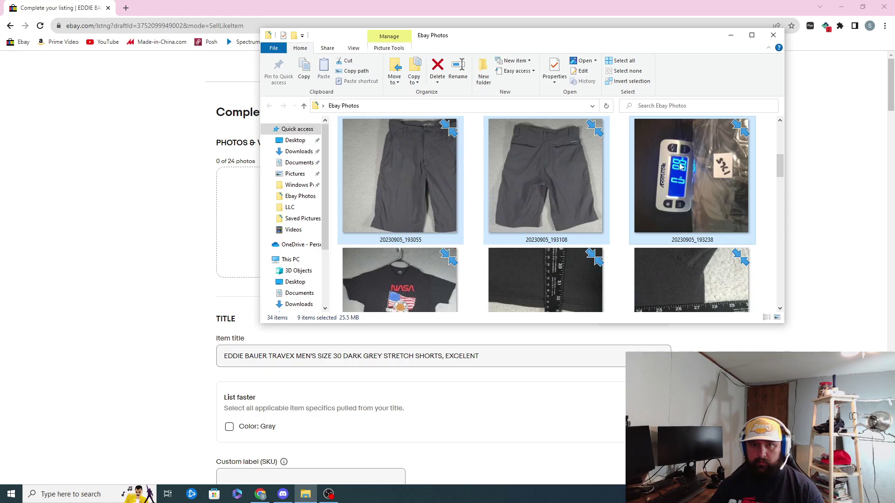
scroll(536, 152, up, 3)
drag(397, 154, 239, 215)
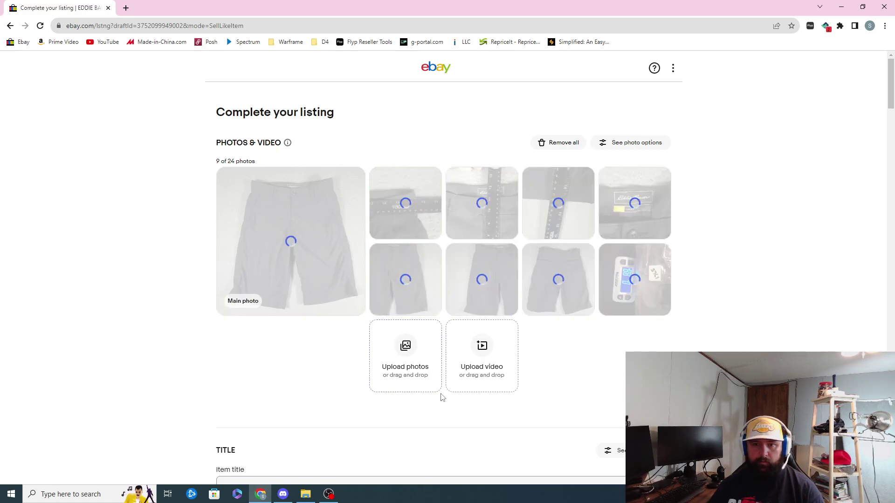
- Return to the Ebay Photos folder and open a photo of the shorts for reference
click(305, 494)
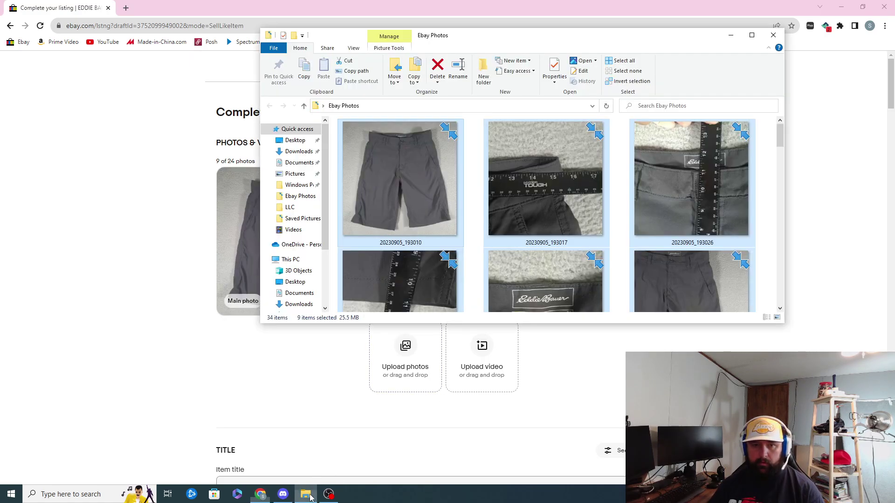
key(alt+Tab)
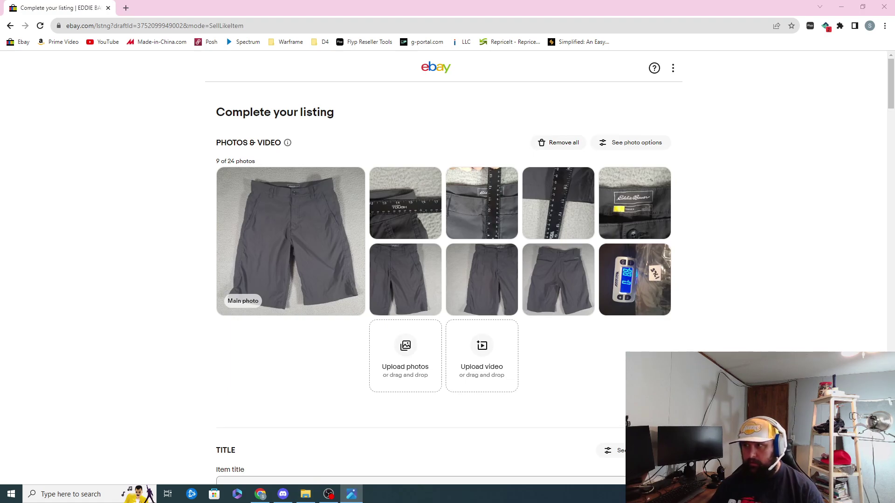
drag(864, 96, 716, 90)
click(735, 84)
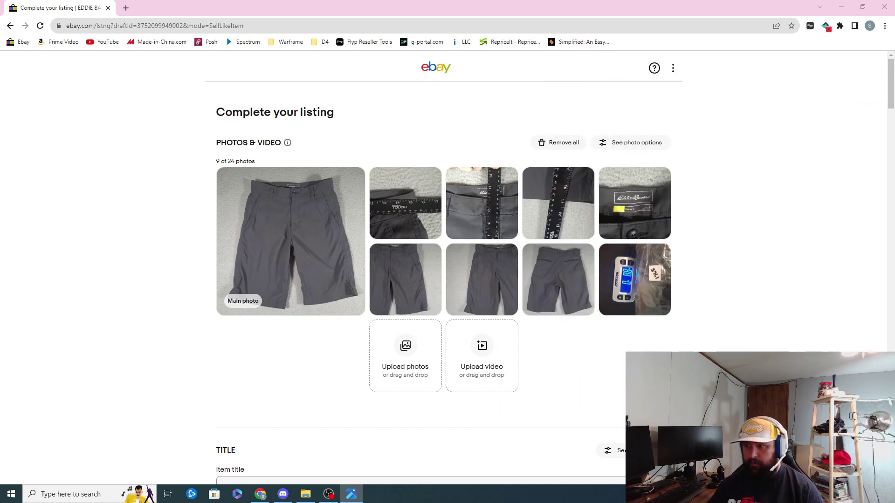
- Replace the copied item title with "Eddie Bauer Shorts Mens 30 Gray Travex"
scroll(662, 285, down, 3)
drag(519, 349, 224, 358)
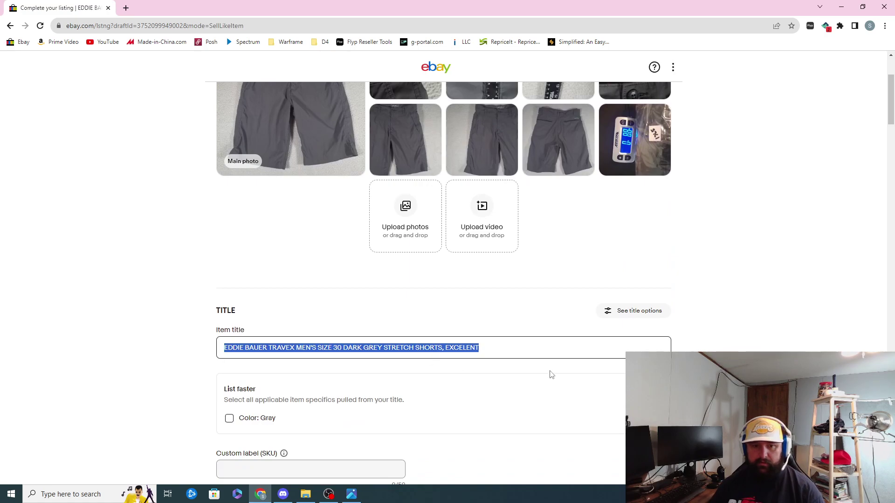
key(BackSpace)
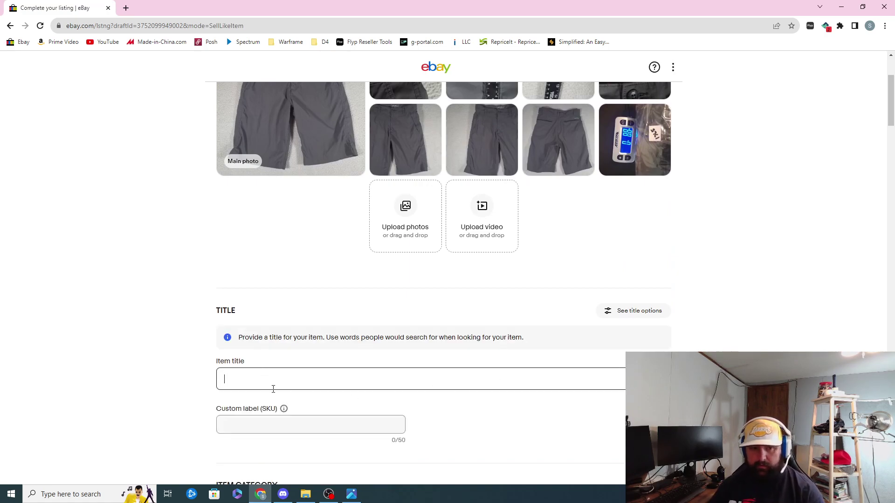
text(Eddie B)
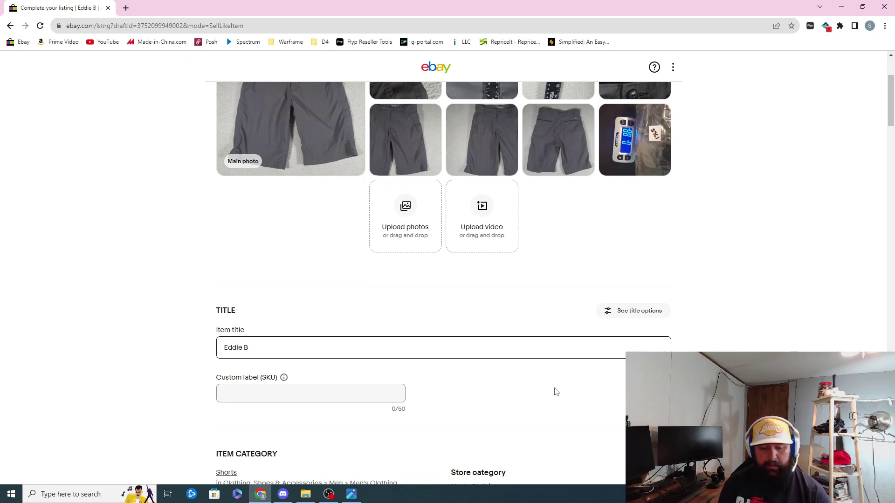
text(auer s)
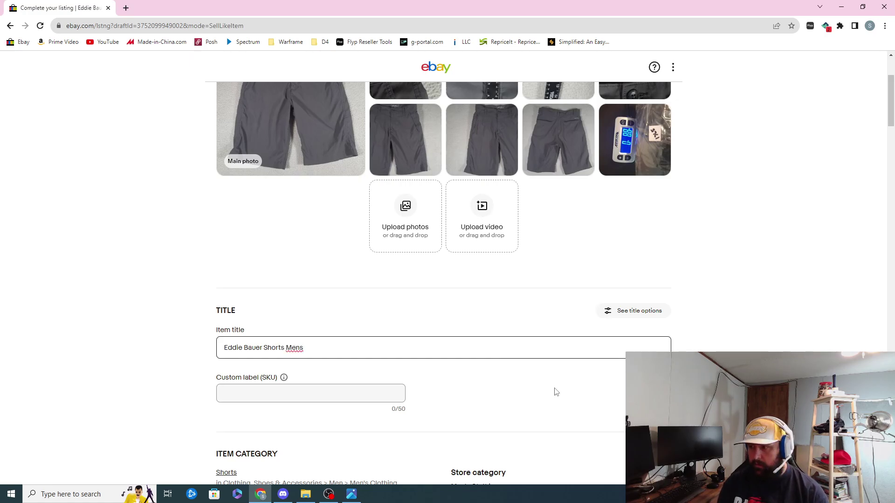
text(30)
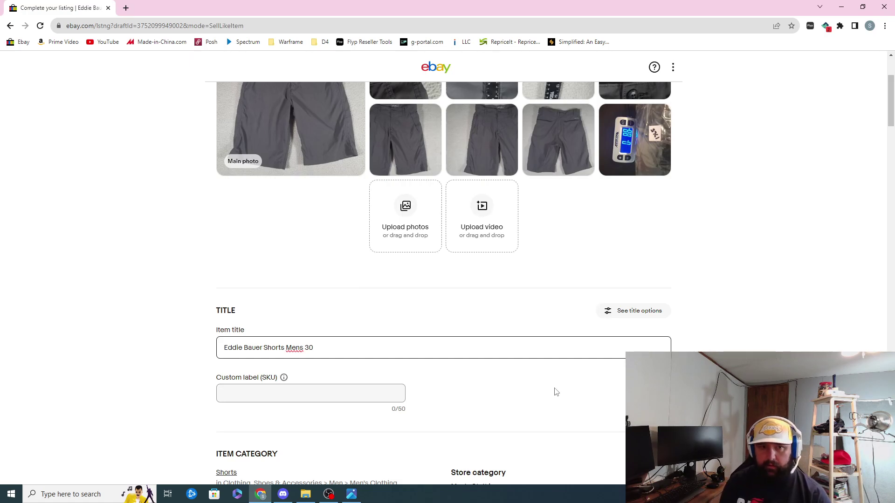
scroll(315, 229, up, 3)
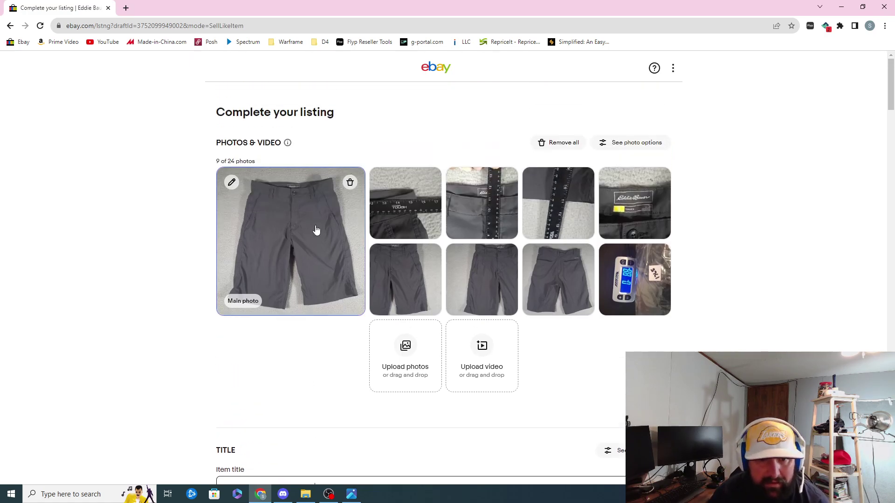
scroll(317, 231, down, 4)
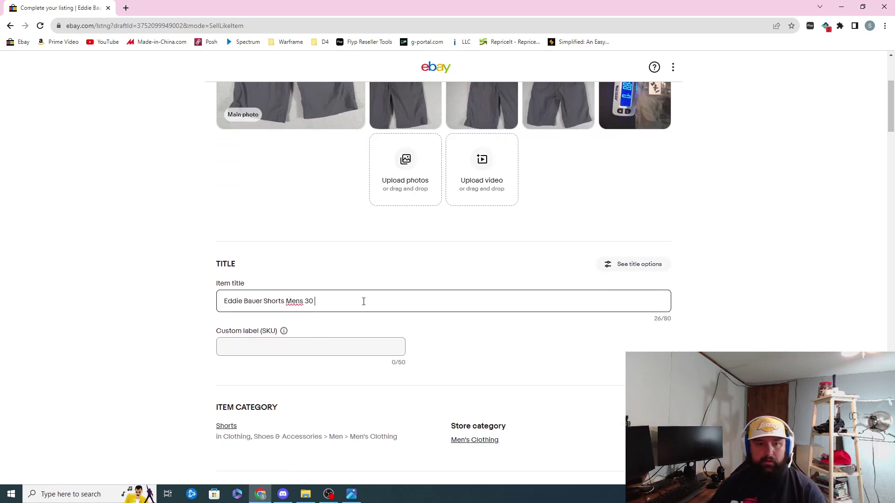
text(Gray)
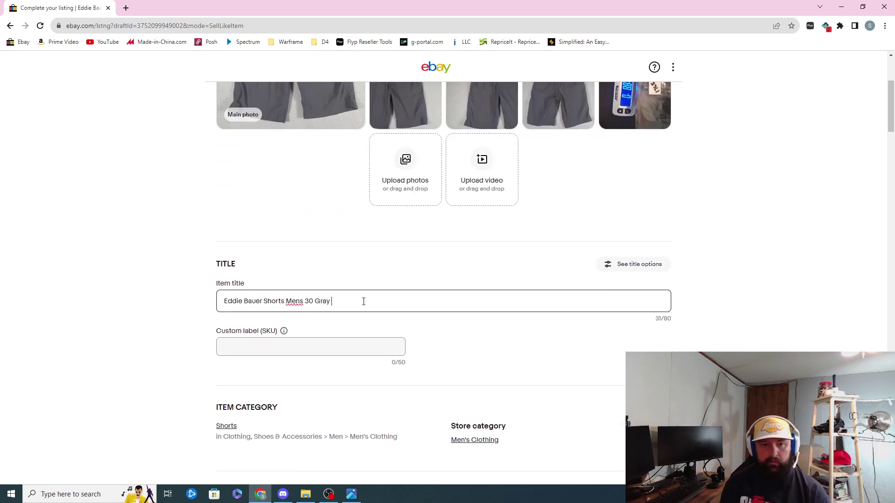
text( Tra)
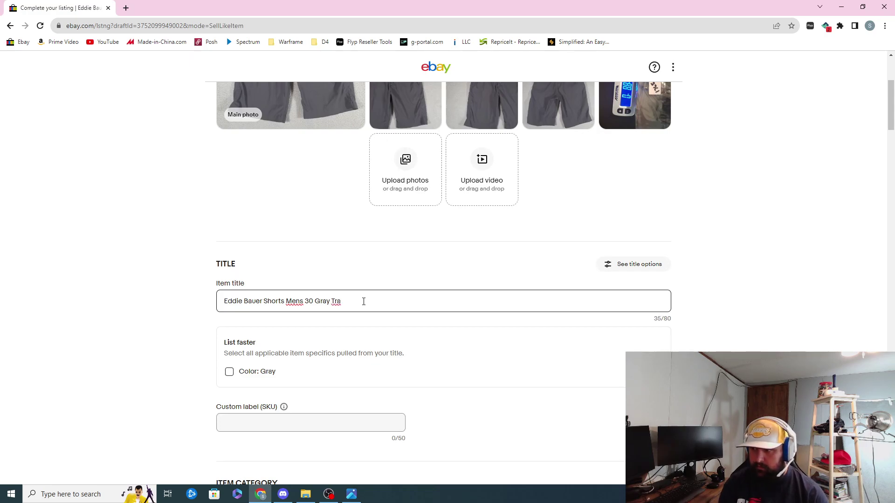
text(vex)
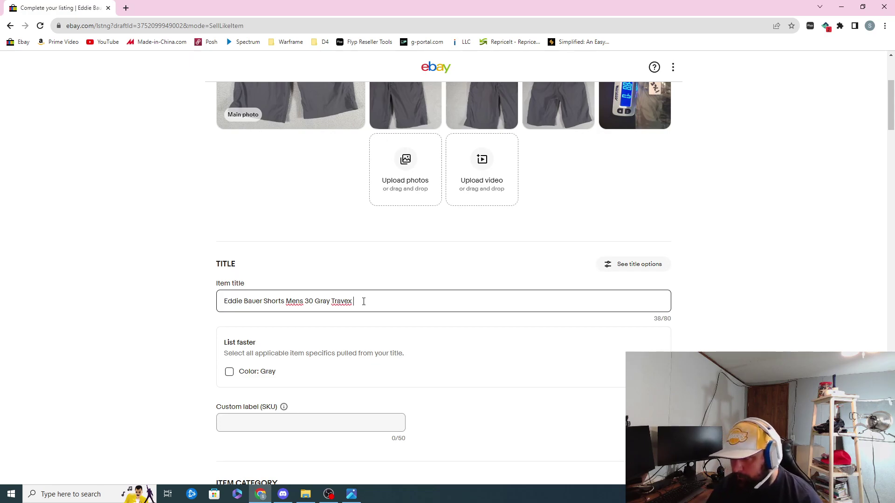
- Extend the item title with the keywords "Hiking Fishing Outdoor Chino" after Travex
key(alt+Tab)
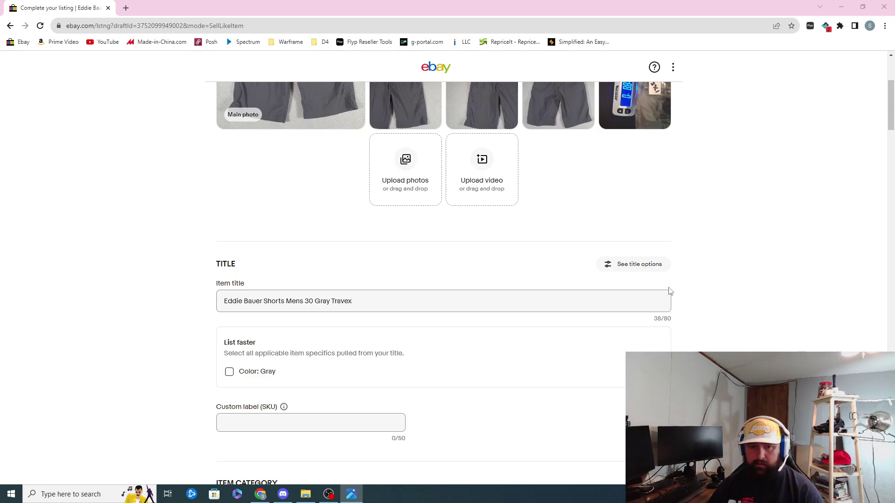
click(455, 307)
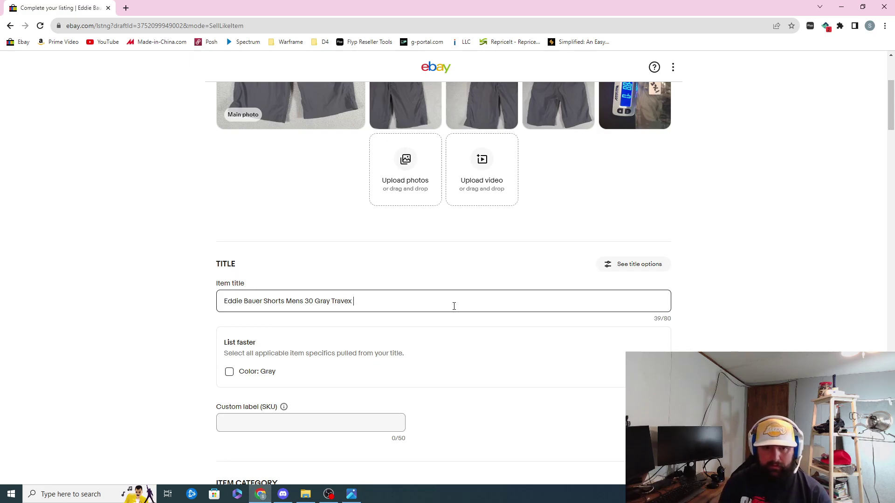
text(Hikin)
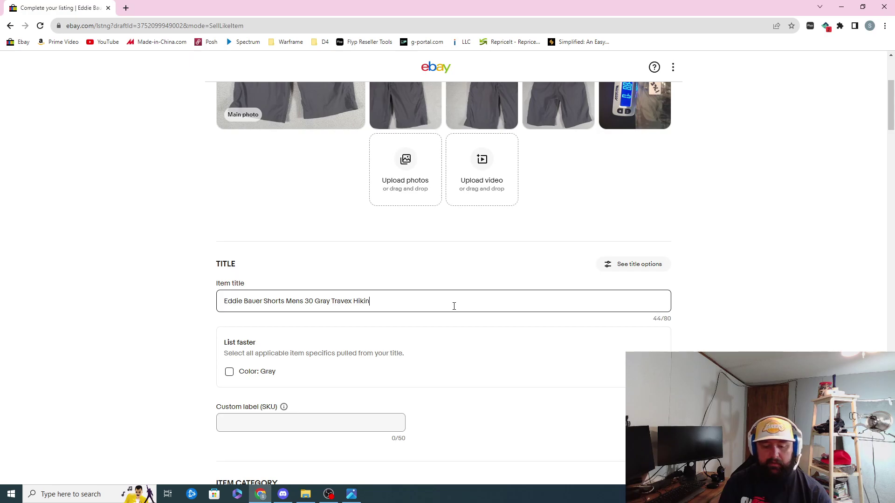
text(g Fishing )
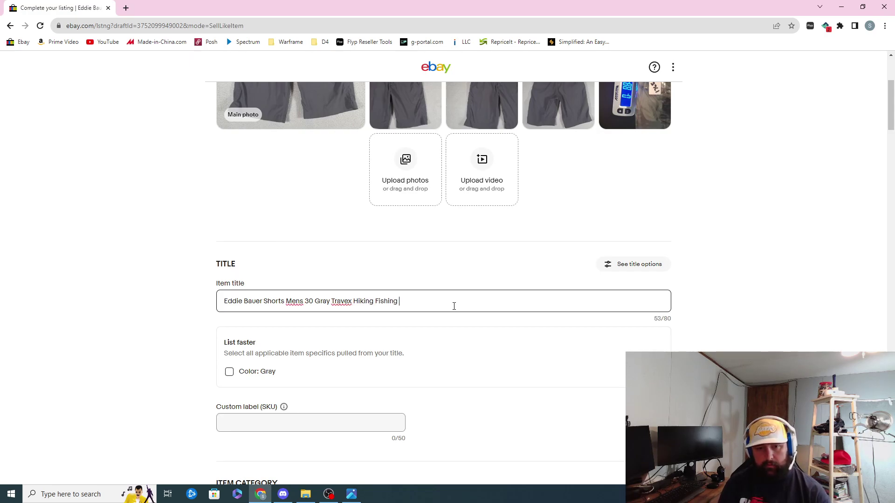
text(Outdoor)
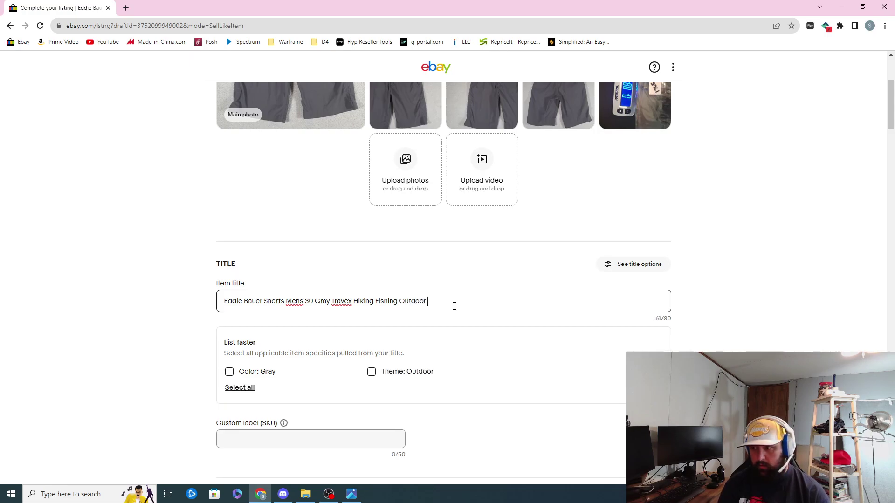
text( Chino)
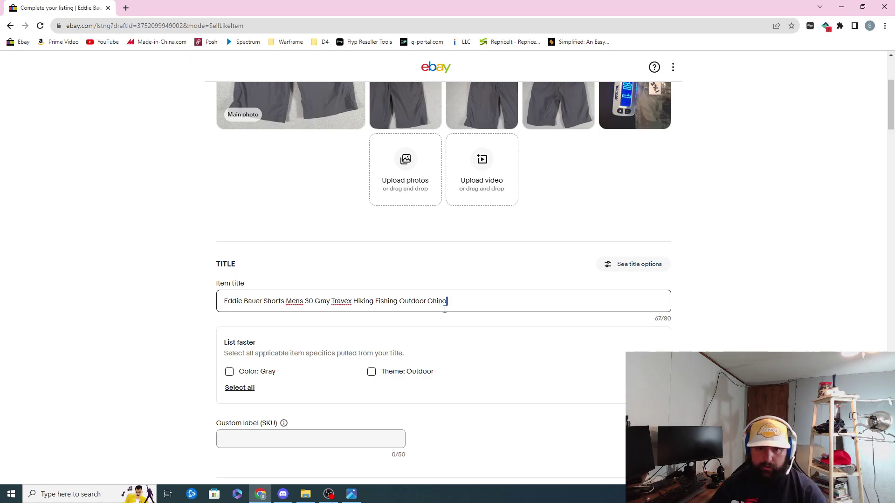
- Move the word "Chino" in the item title to between "Gray" and "Travex"
drag(445, 309, 429, 317)
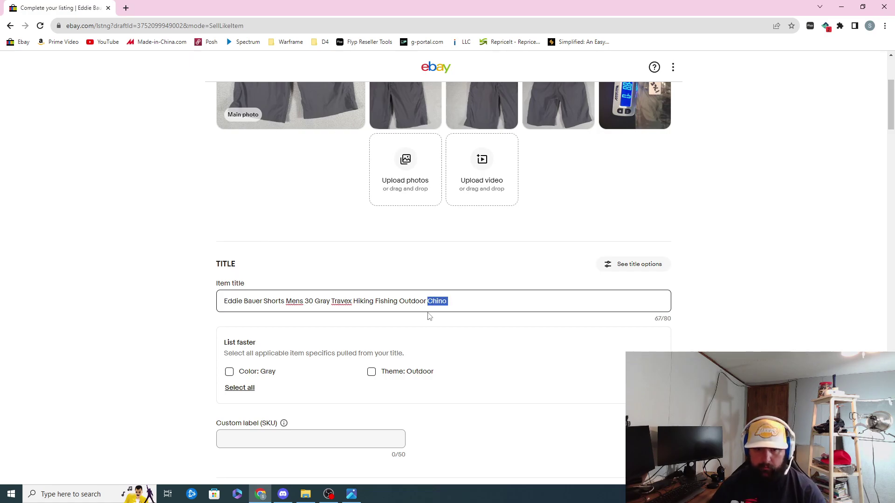
key(BackSpace)
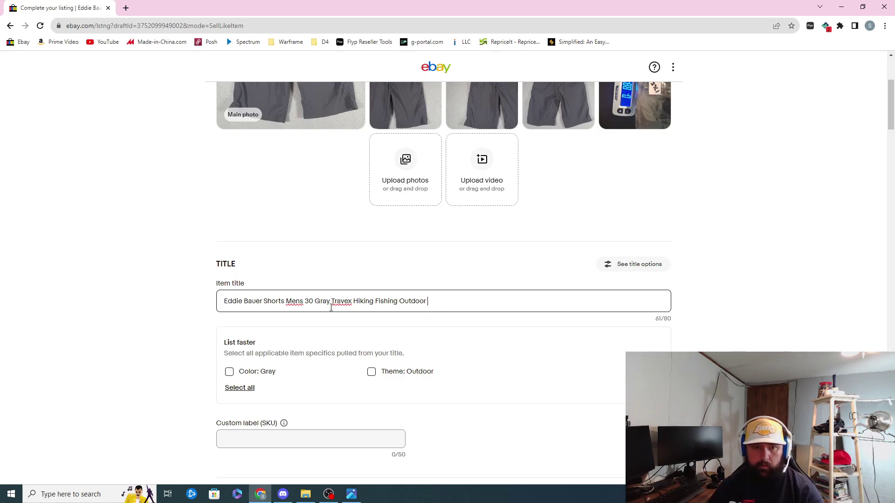
click(353, 304)
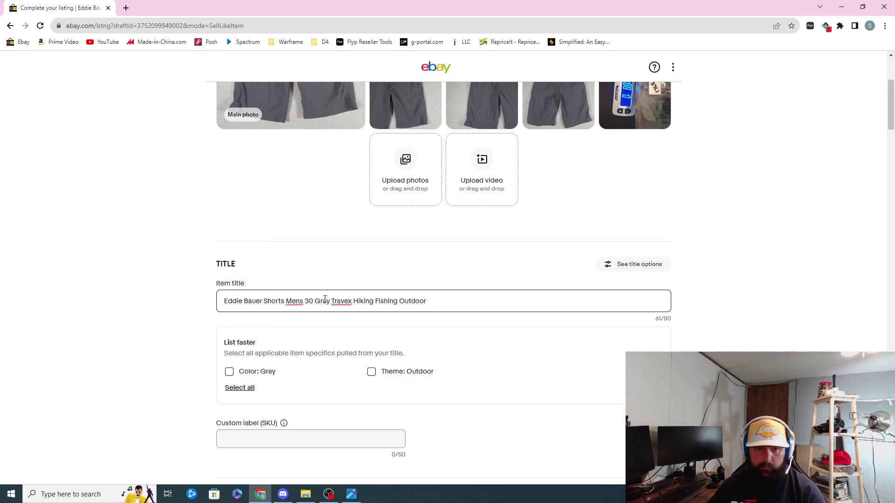
text(Chino)
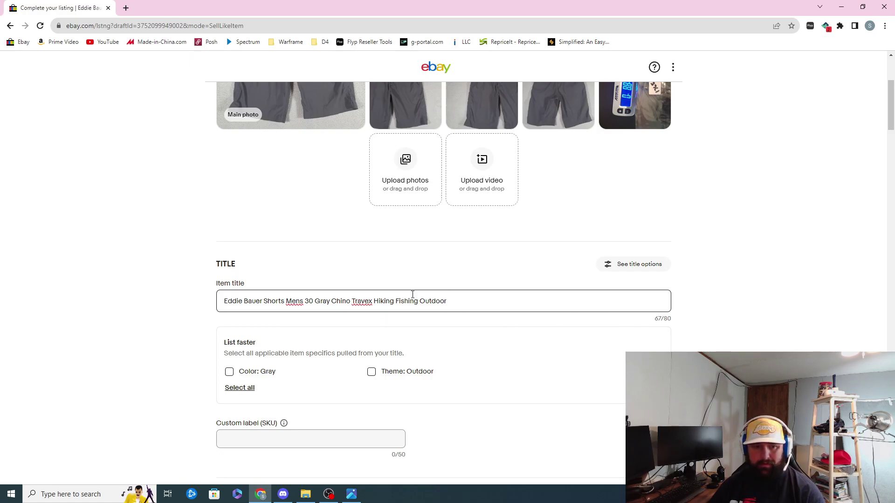
- Apply the suggested item specifics Color: Gray and Theme: Outdoor to the listing
scroll(413, 295, down, 2)
click(229, 279)
click(372, 278)
- Set the listing's custom label (SKU) to 1765
click(298, 344)
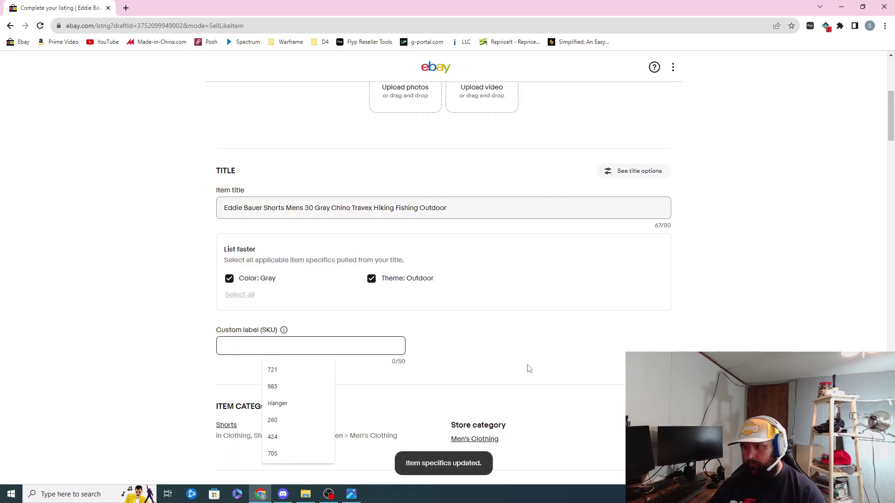
key(Escape)
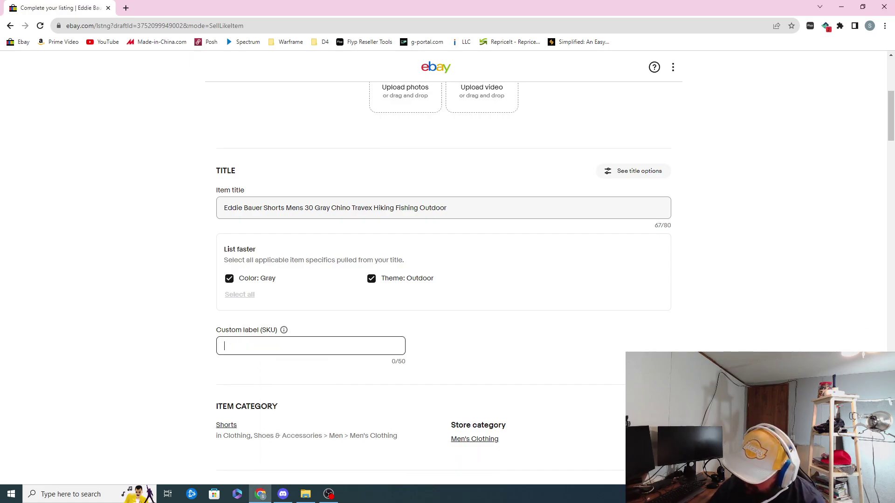
click(320, 343)
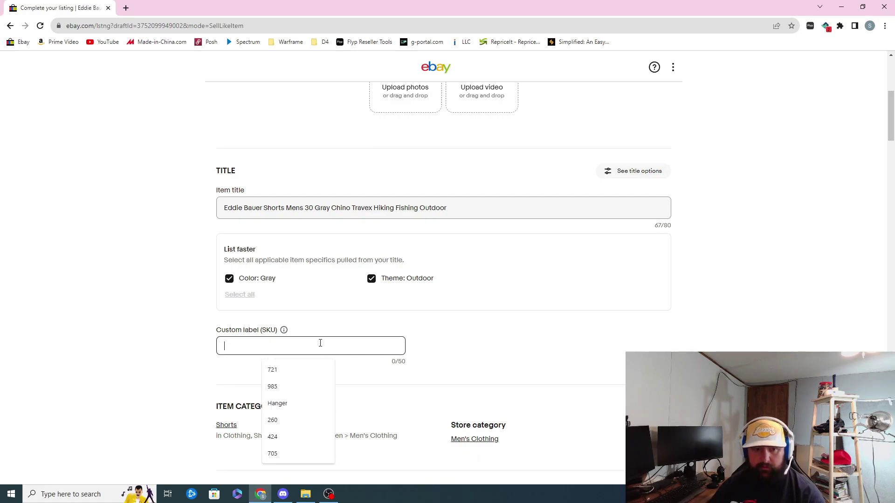
text(1765)
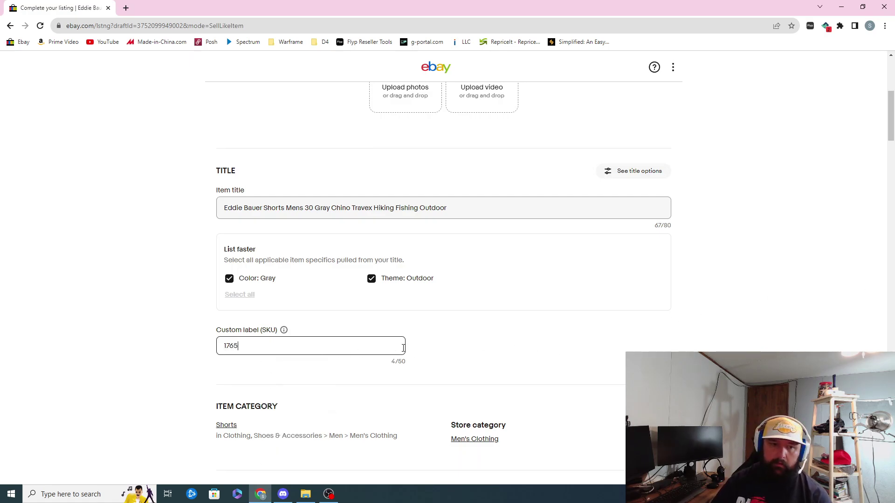
- Review the required item specifics and add Nature to the Theme alongside Outdoor
scroll(441, 330, down, 5)
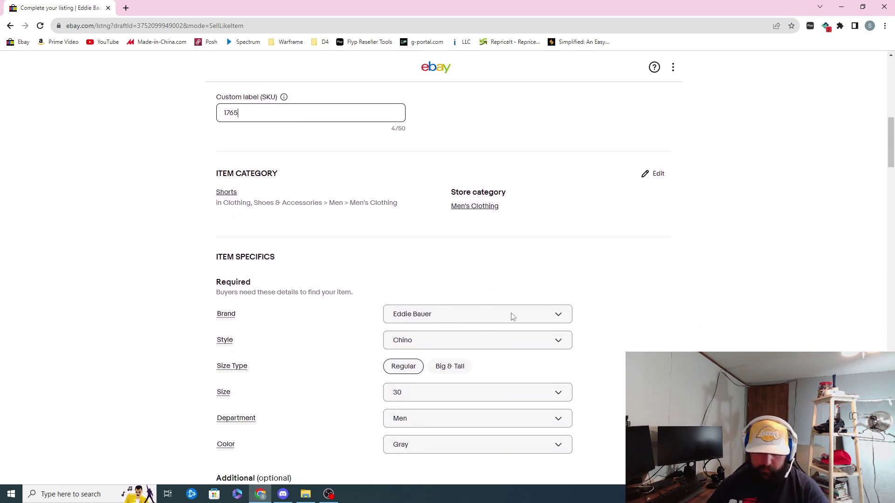
scroll(508, 316, down, 1)
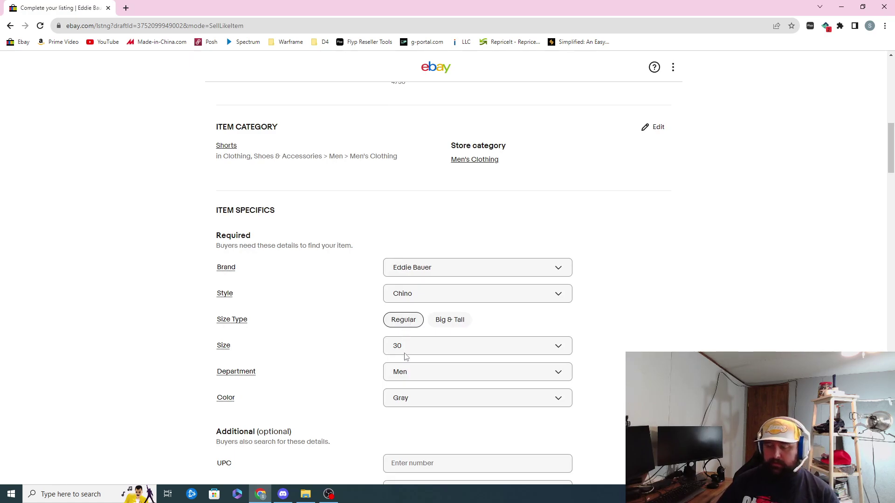
scroll(406, 358, down, 1)
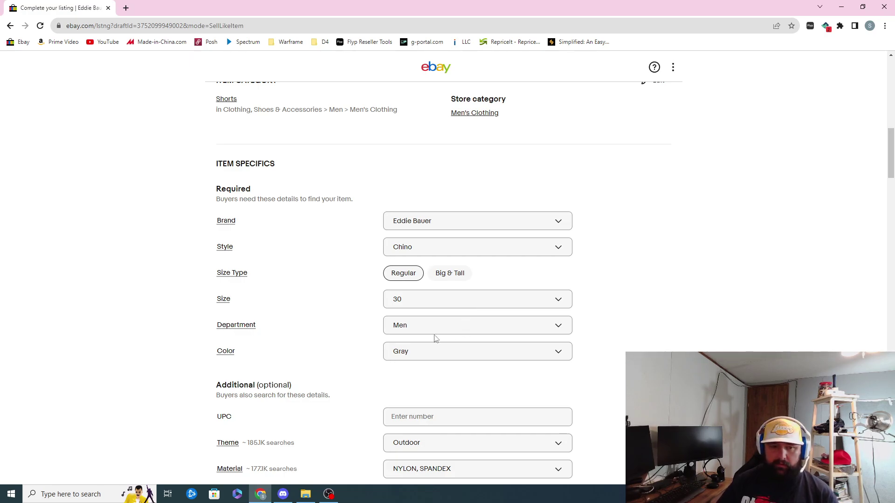
scroll(480, 359, down, 2)
click(432, 351)
scroll(522, 406, down, 3)
scroll(569, 425, up, 3)
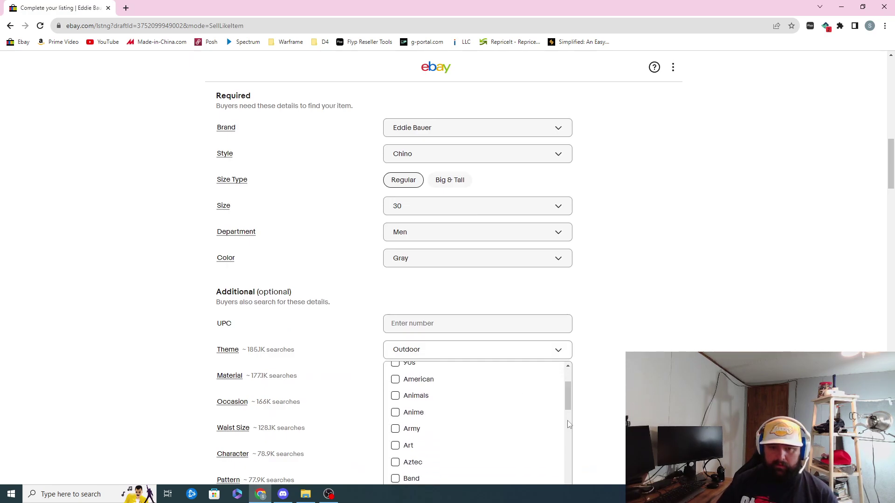
scroll(526, 416, down, 5)
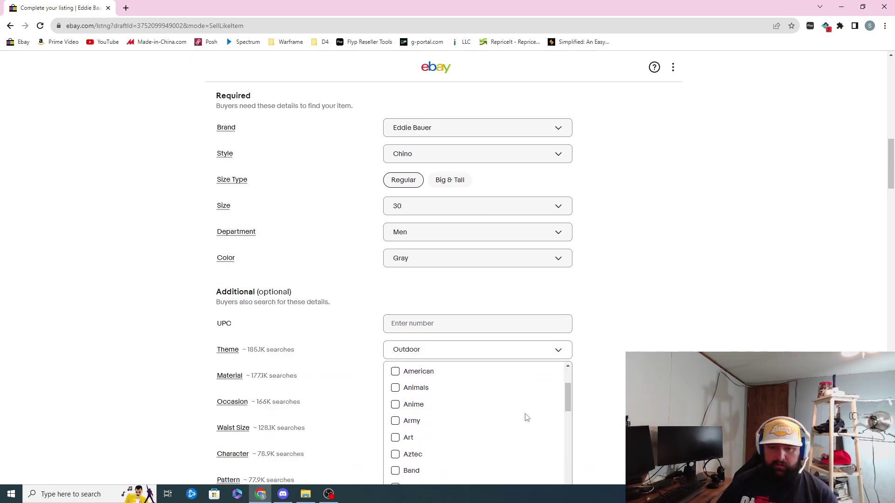
scroll(526, 418, down, 3)
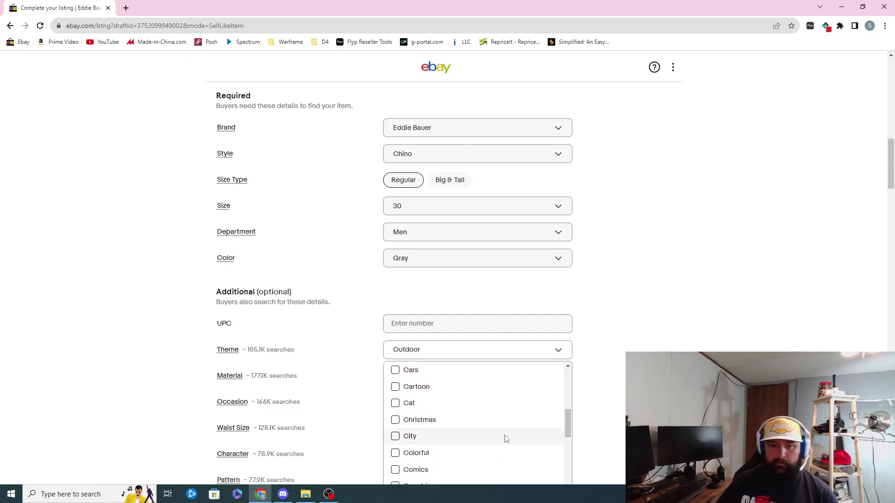
scroll(492, 446, down, 1)
scroll(493, 421, down, 3)
scroll(494, 420, down, 8)
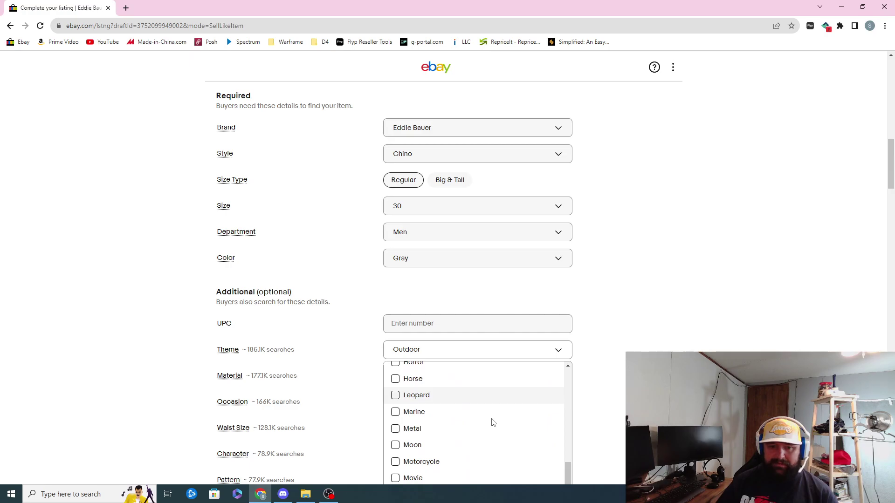
scroll(493, 414, up, 2)
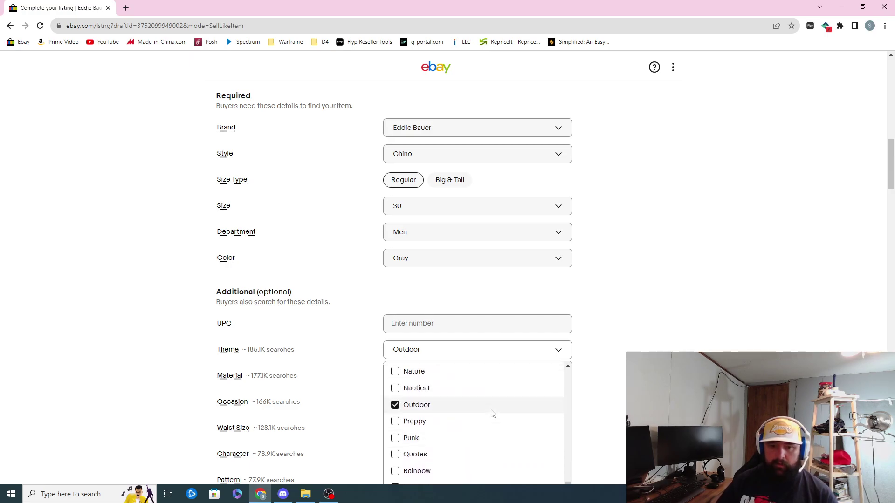
click(396, 377)
scroll(473, 400, down, 5)
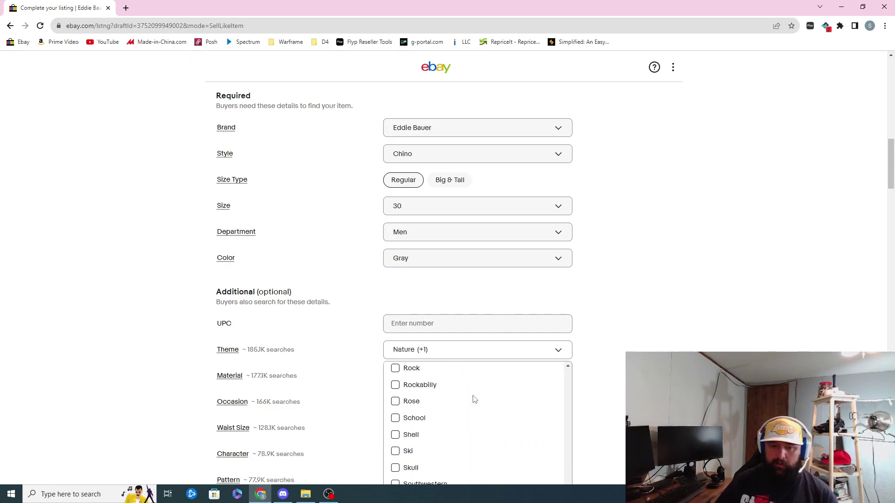
scroll(424, 380, down, 3)
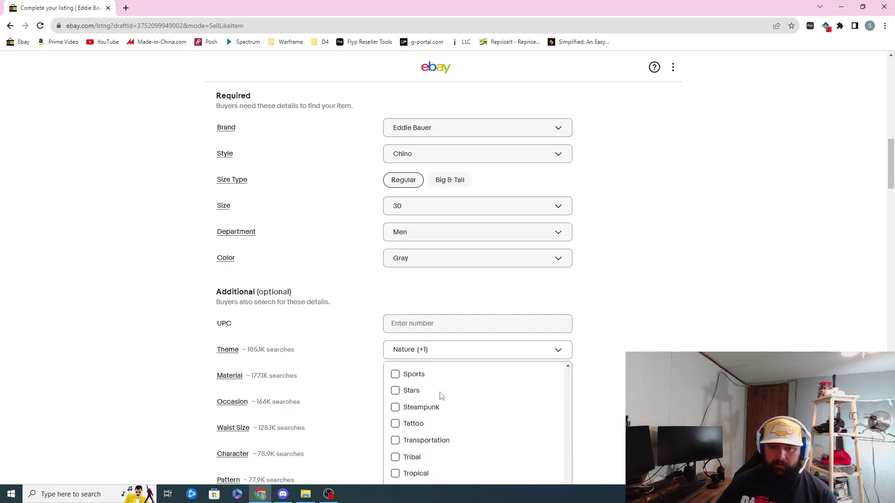
click(623, 406)
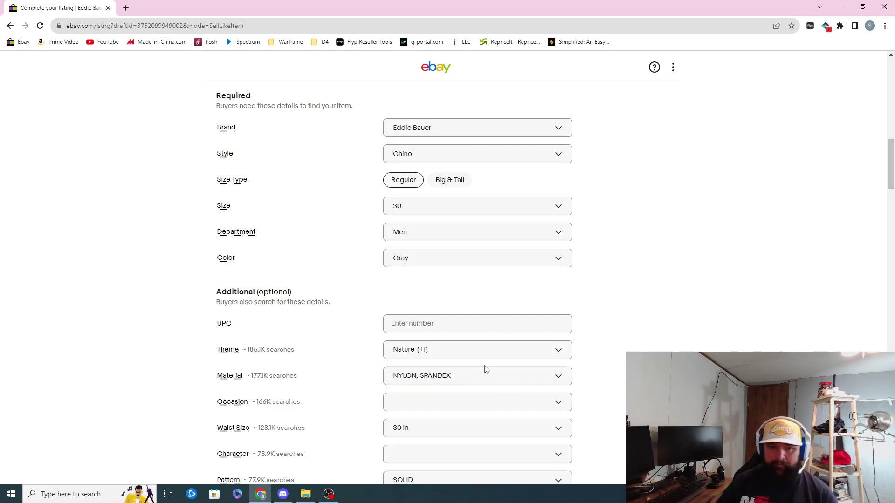
- Clear the existing Material selection and set Material to Nylon
scroll(497, 373, down, 2)
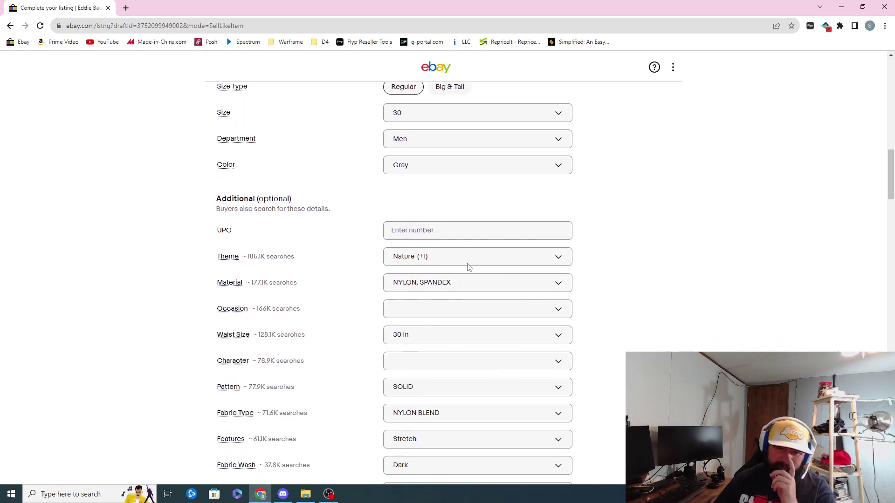
click(465, 289)
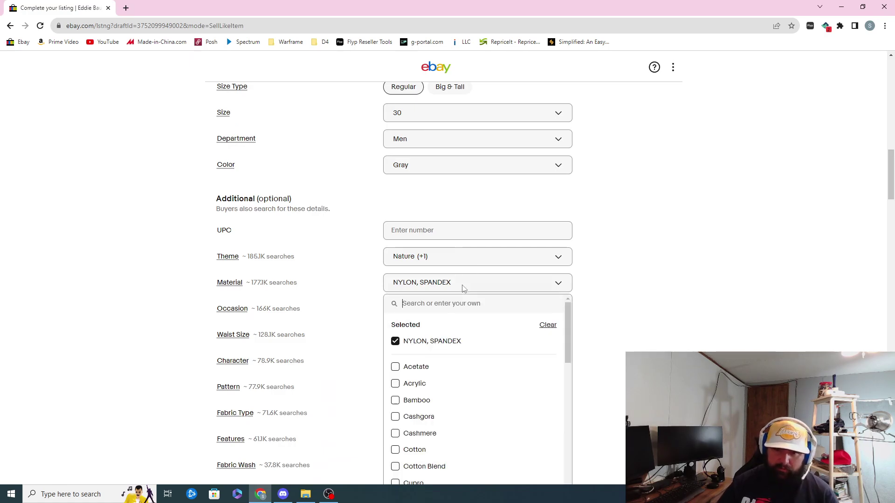
click(549, 325)
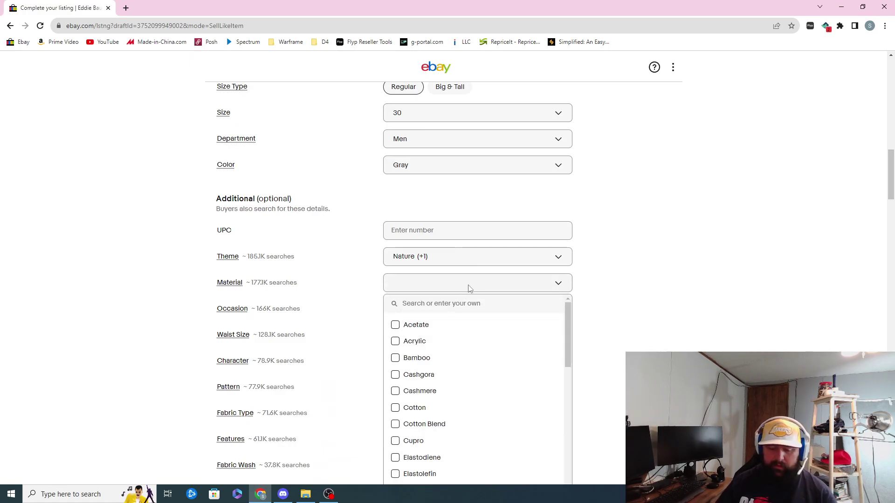
click(594, 317)
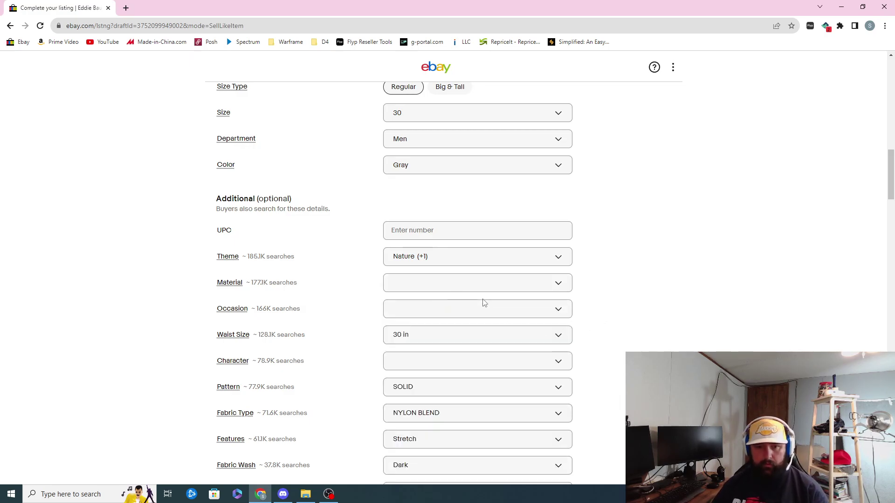
click(463, 283)
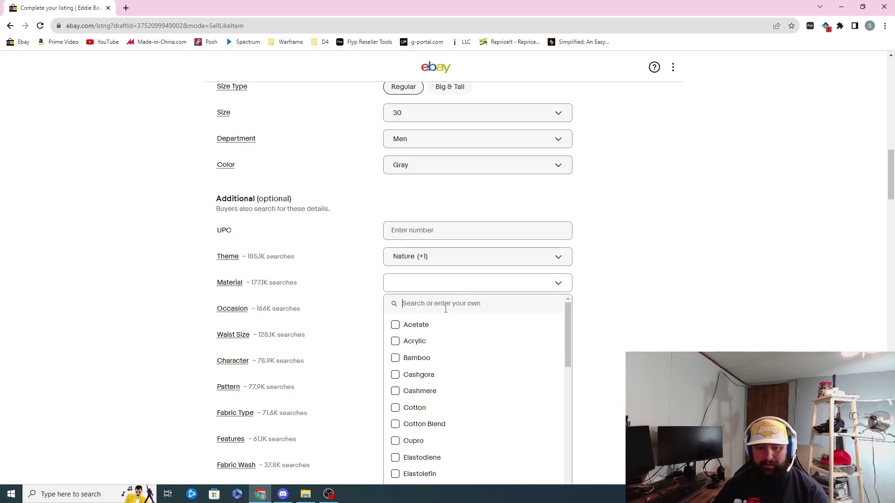
text(Ny)
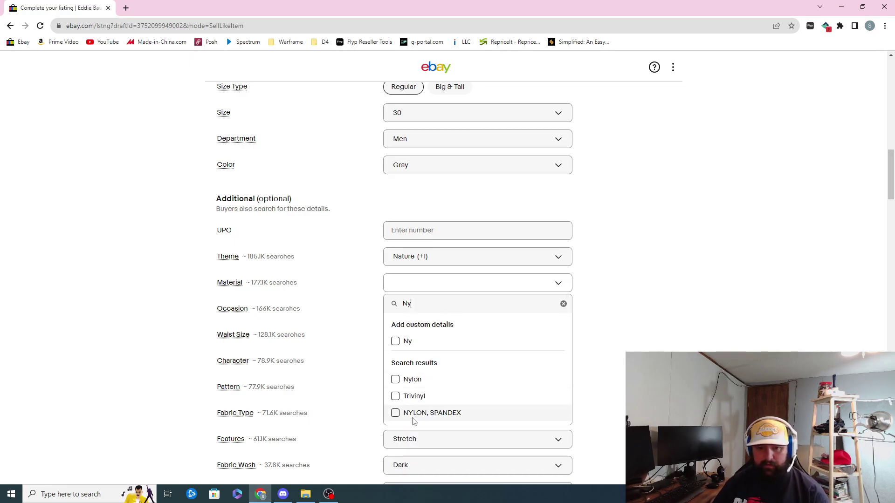
click(396, 380)
click(656, 321)
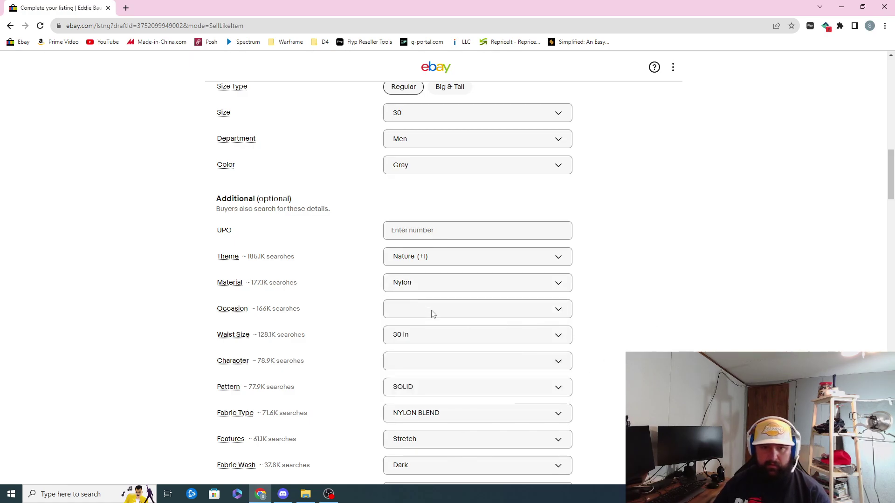
- Set the Occasion item specific to Casual, Travel and Workwear
click(429, 310)
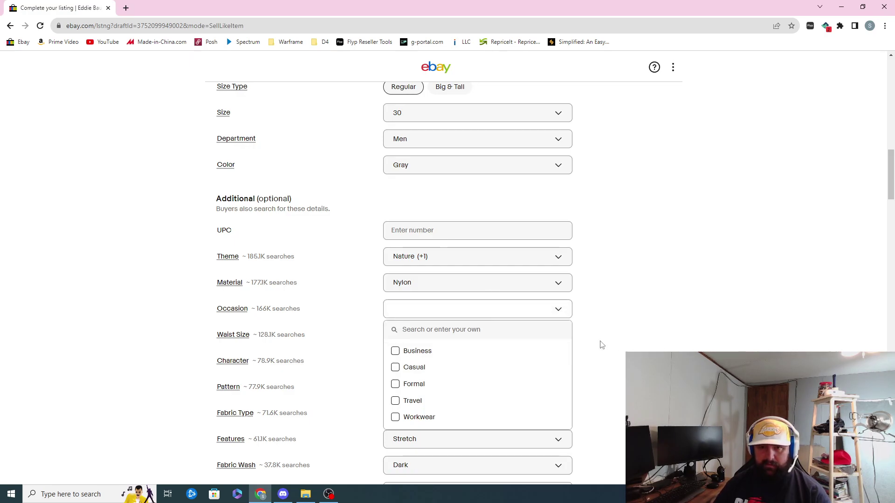
scroll(600, 344, up, 7)
scroll(601, 344, down, 7)
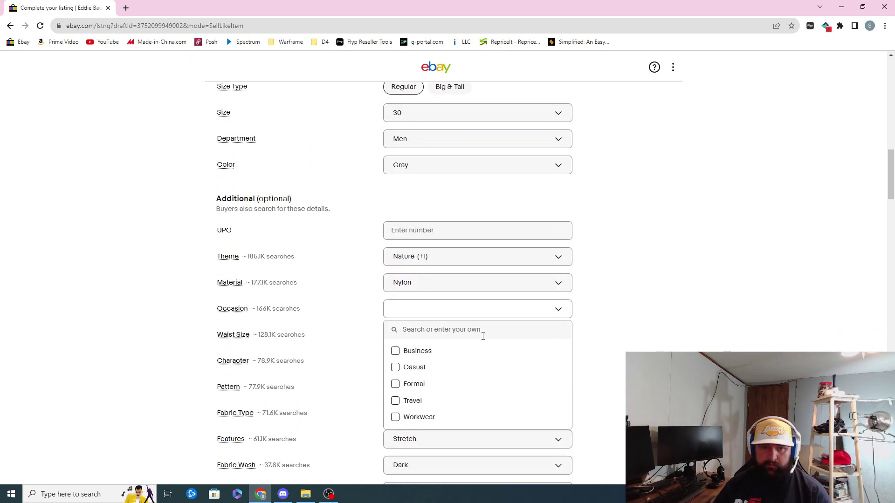
click(395, 367)
click(395, 401)
click(395, 417)
click(344, 371)
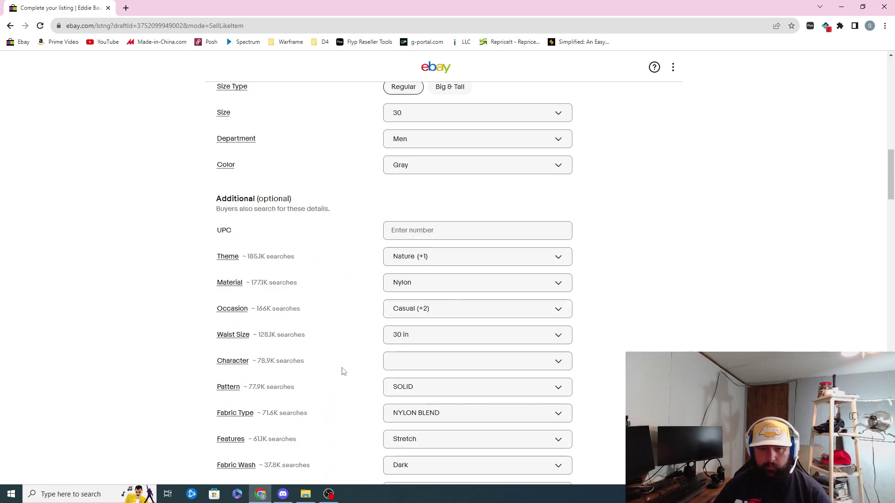
- Set the Waist Size item specific to 31 in
click(416, 334)
scroll(426, 387, down, 3)
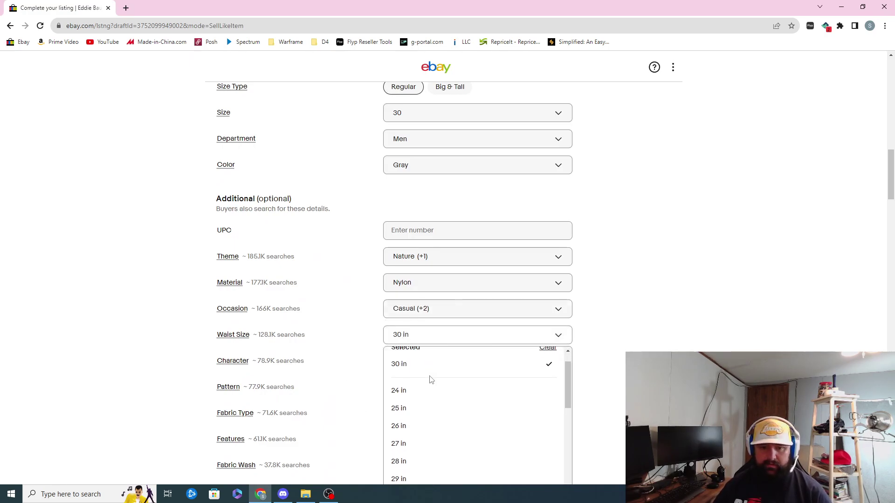
click(425, 360)
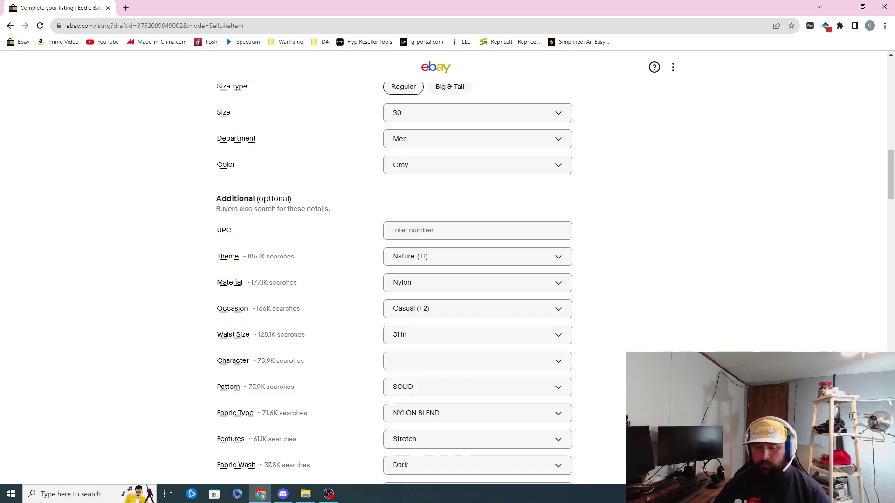
- Leave Character empty and set Pattern to the standard Solid option
scroll(709, 288, down, 2)
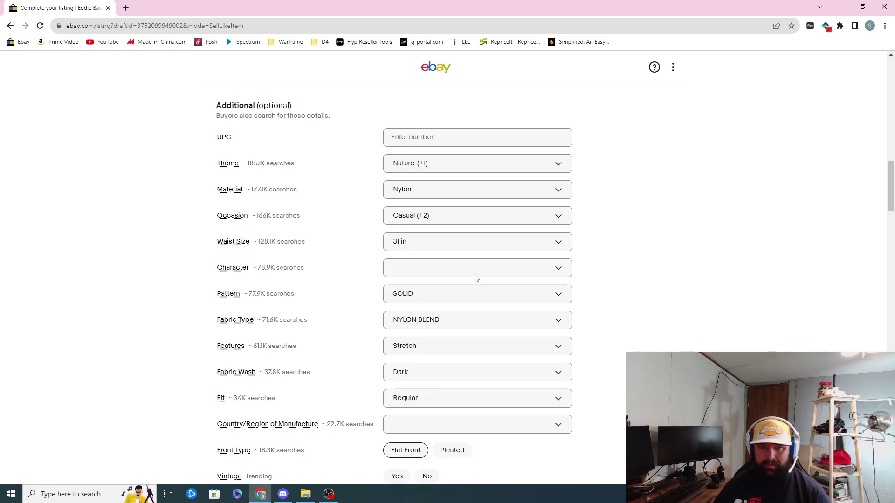
click(476, 278)
click(697, 303)
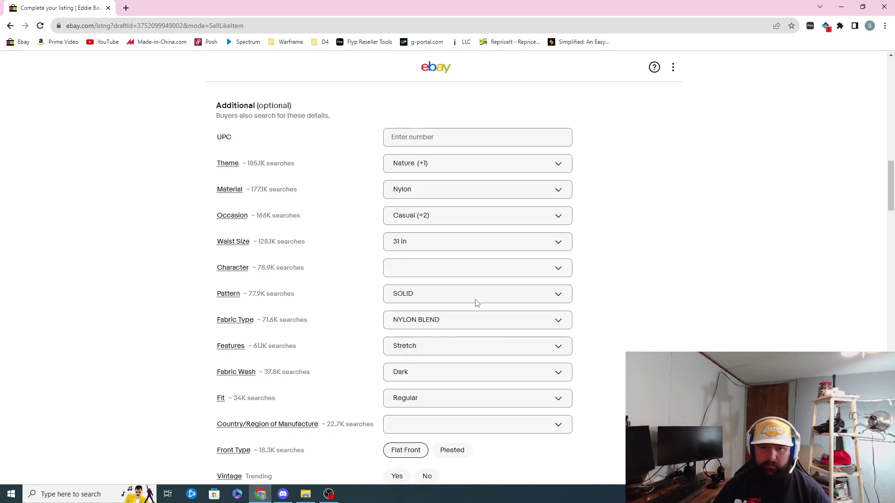
click(482, 298)
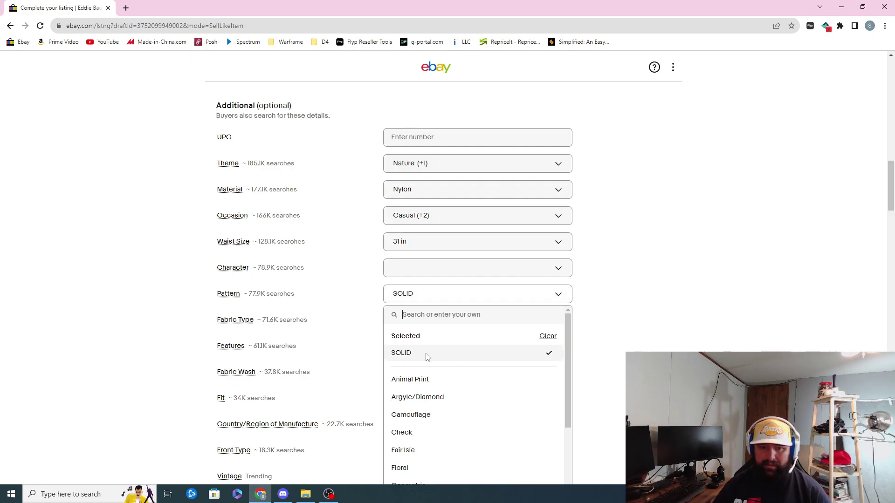
scroll(437, 357, down, 6)
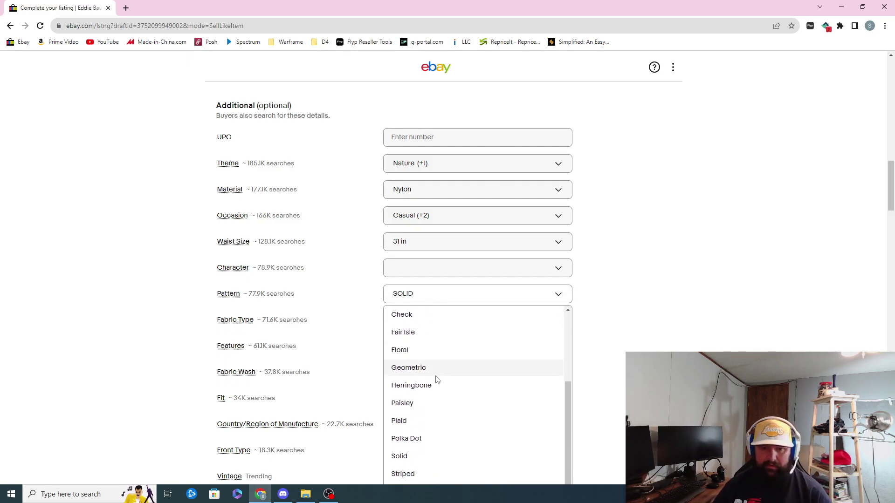
click(398, 415)
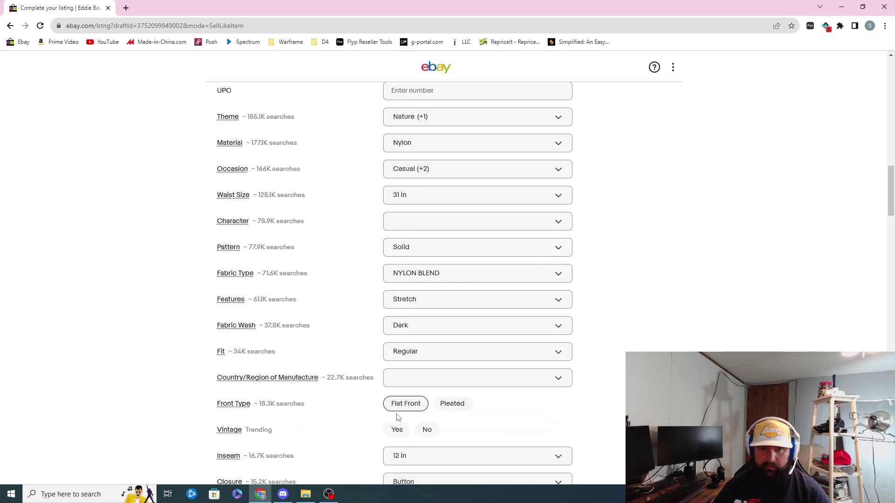
- Clear the existing Fabric Type and set it to Microfiber
click(433, 277)
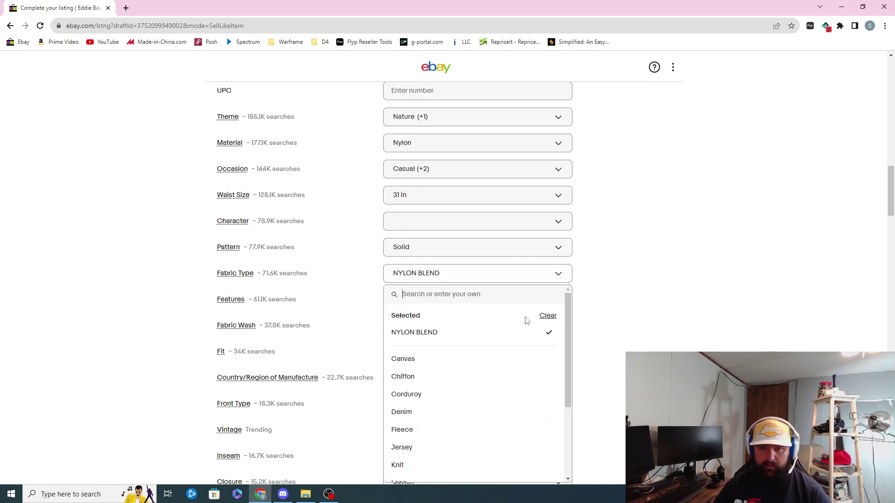
click(548, 317)
click(456, 278)
click(456, 278)
scroll(538, 343, down, 5)
scroll(538, 343, down, 1)
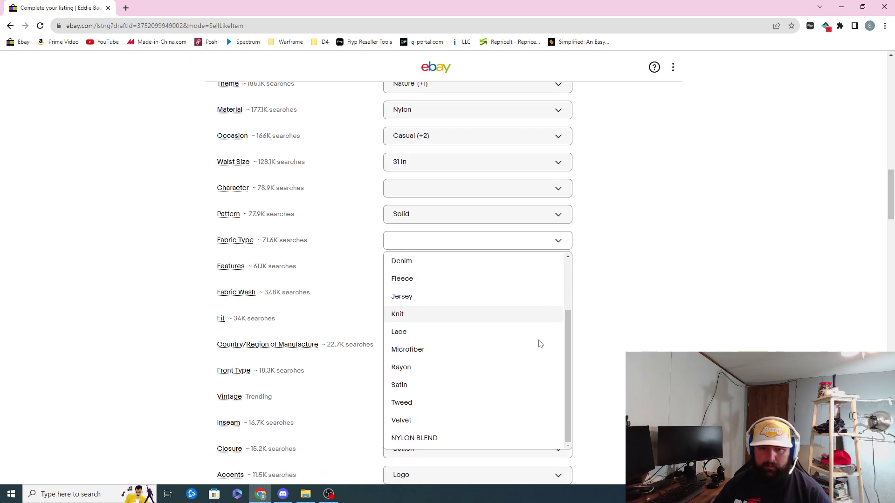
click(496, 345)
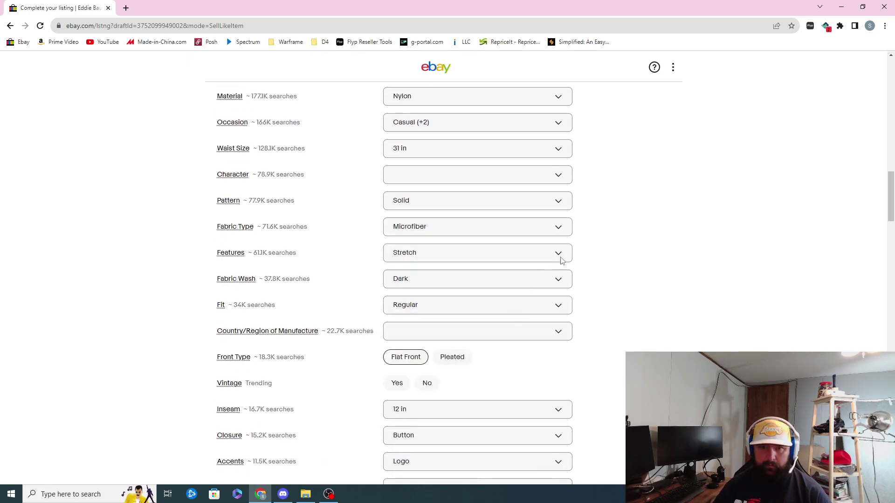
- Add Lightweight and Pockets to the Features alongside Stretch
click(456, 256)
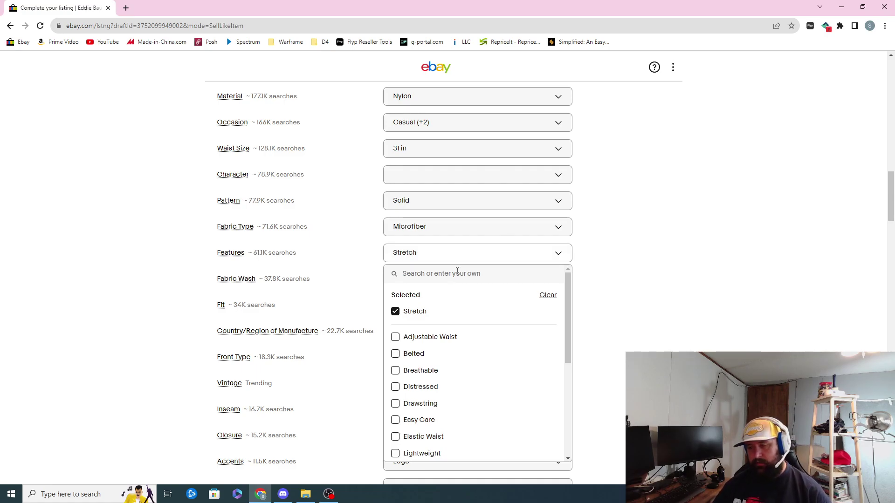
scroll(488, 361, down, 1)
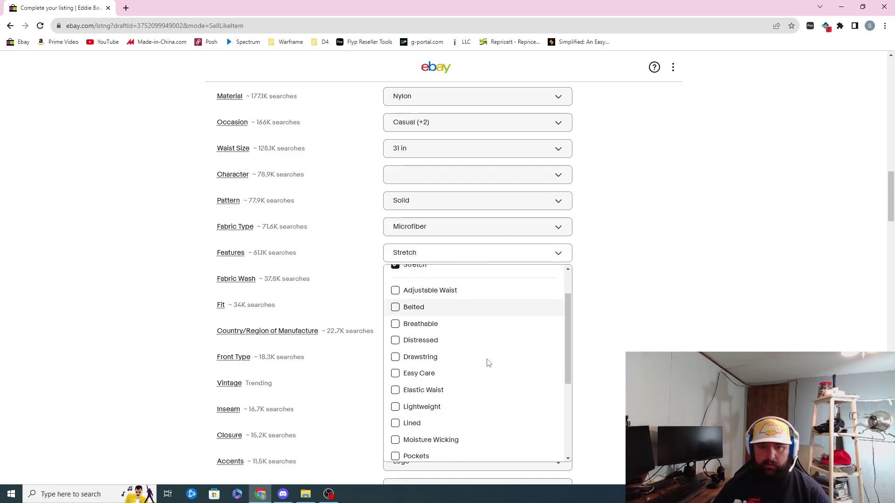
scroll(488, 362, down, 1)
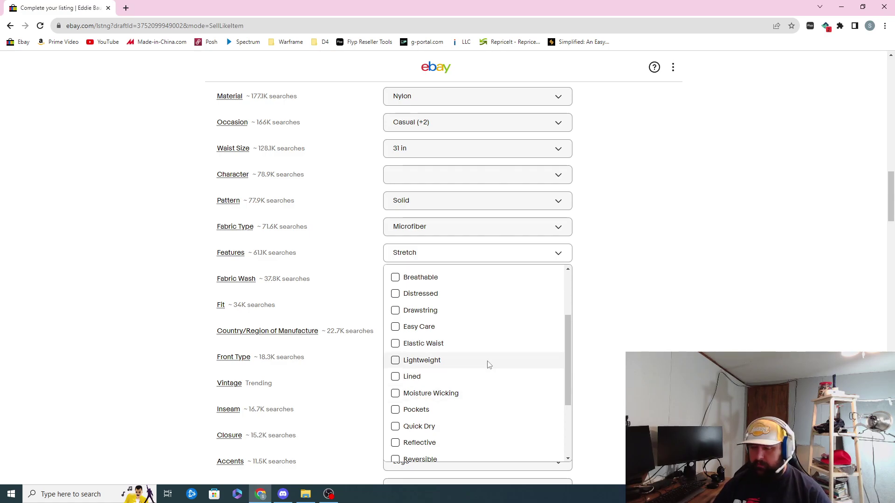
click(489, 365)
scroll(489, 365, down, 1)
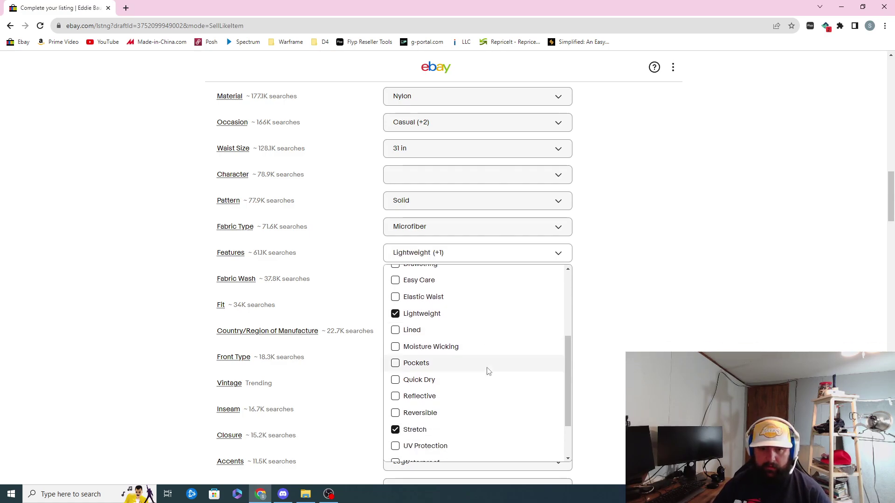
click(489, 365)
scroll(486, 388, down, 1)
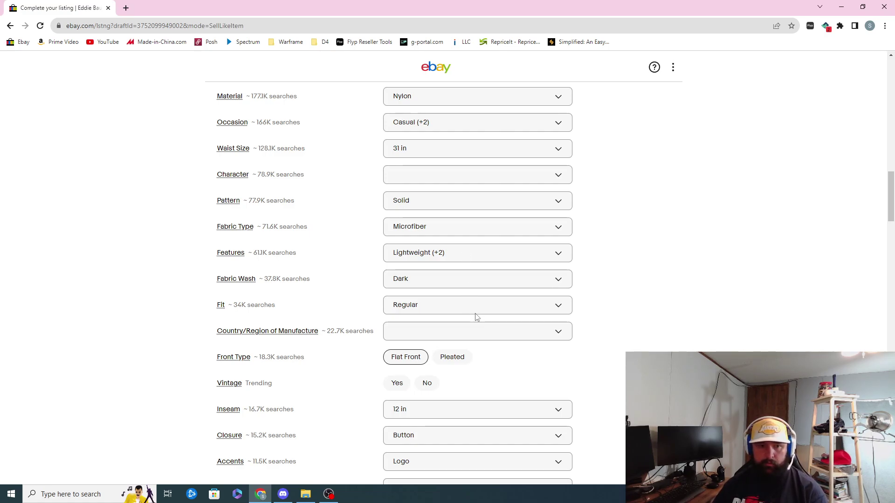
- Set the Country/Region of Manufacture to Bangladesh and mark the item as not Vintage
click(496, 339)
text(Bang)
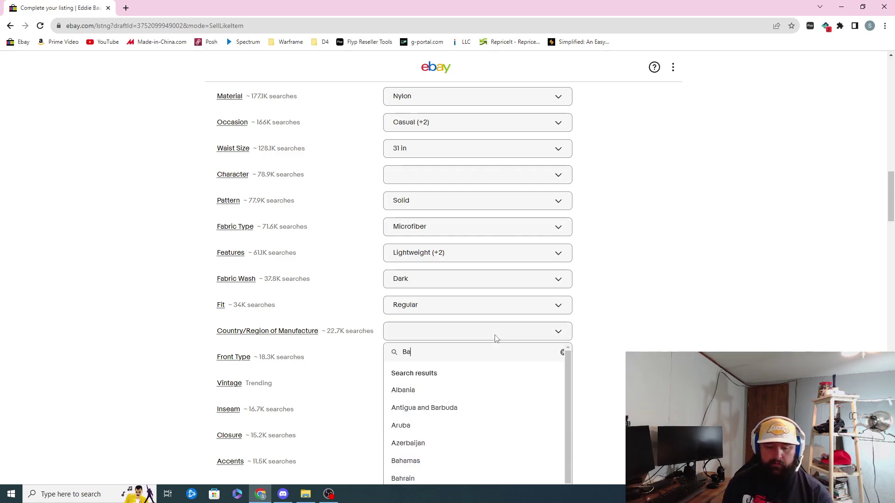
click(438, 393)
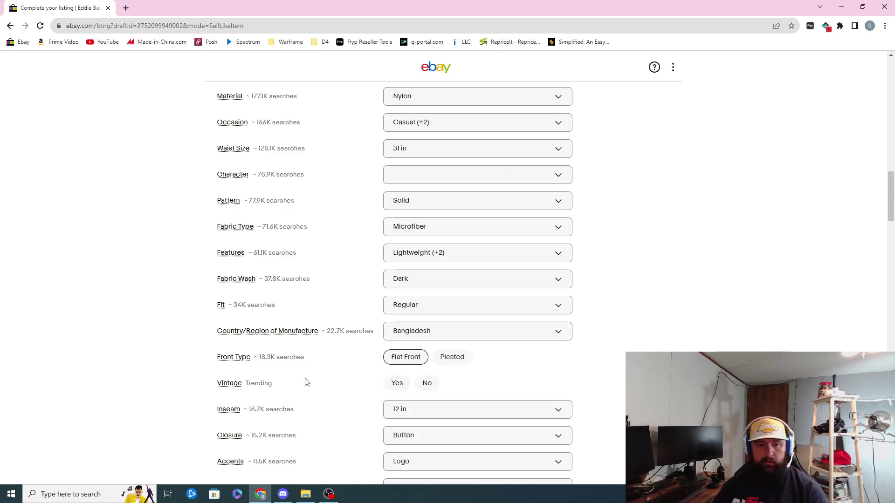
click(426, 384)
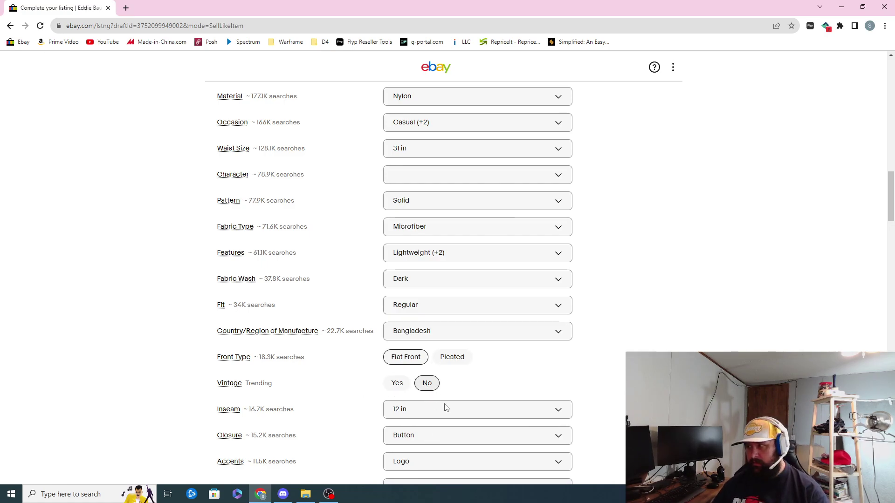
- Set the Inseam item specific to 11 in
click(447, 408)
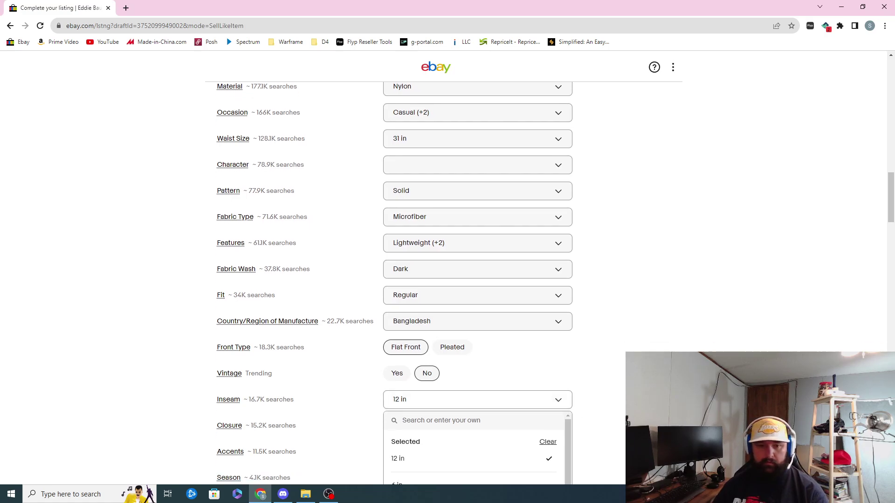
scroll(493, 421, down, 4)
click(443, 438)
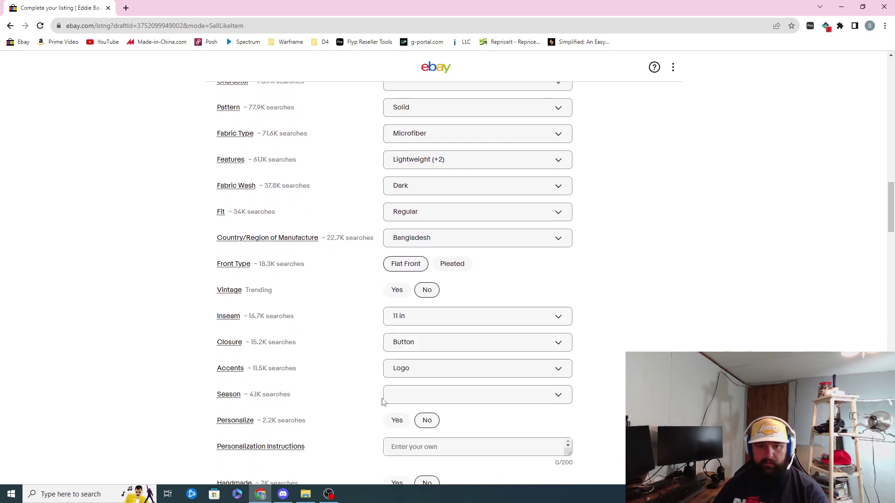
- Change the Closure item specific to Zip and return it to Button
click(429, 350)
scroll(431, 399, down, 5)
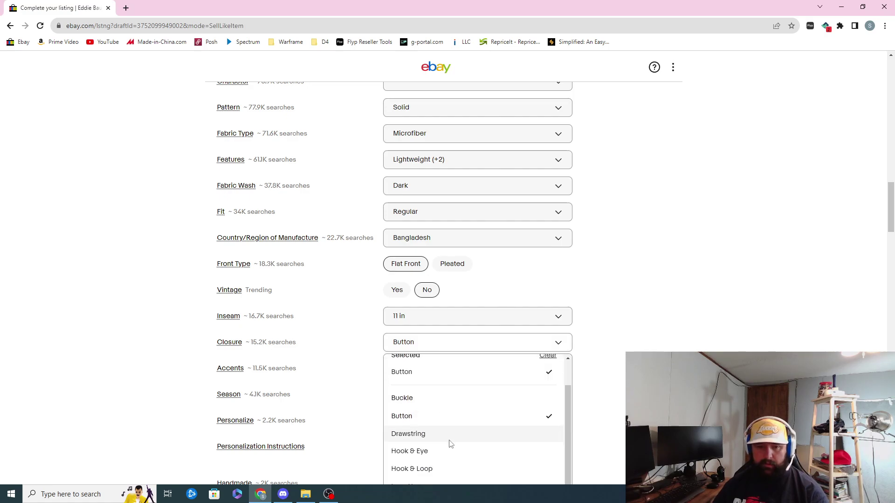
click(434, 355)
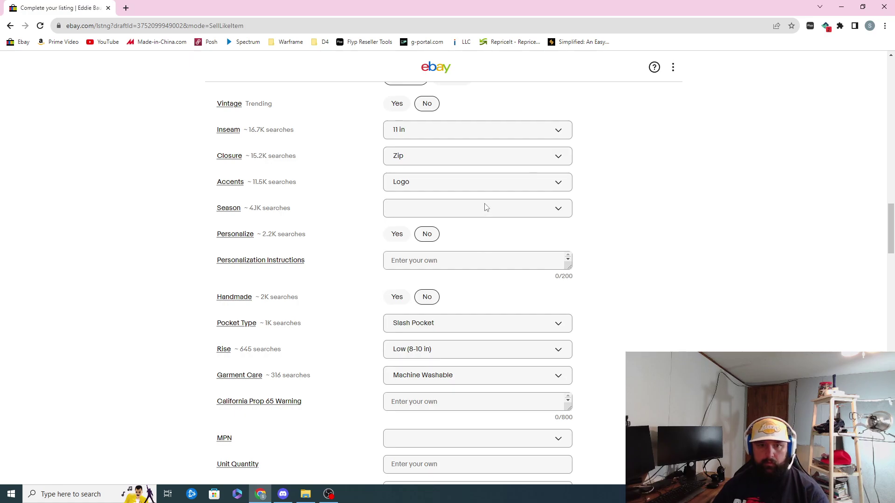
click(450, 159)
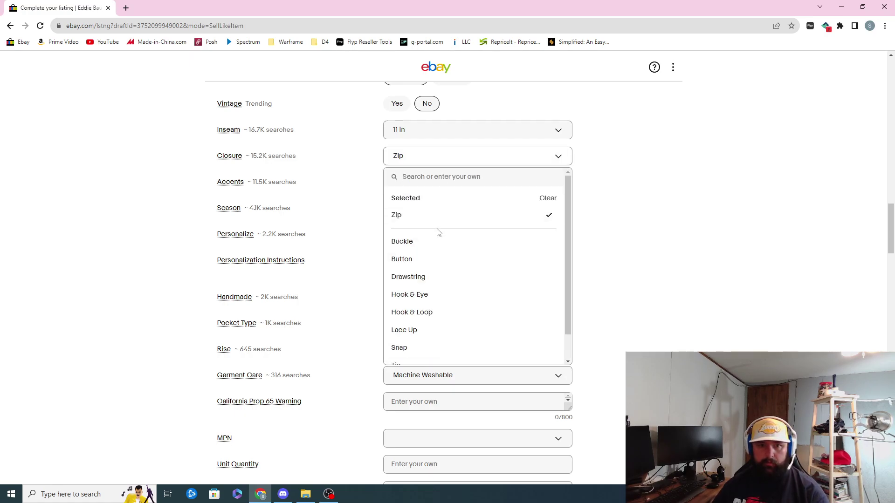
click(434, 264)
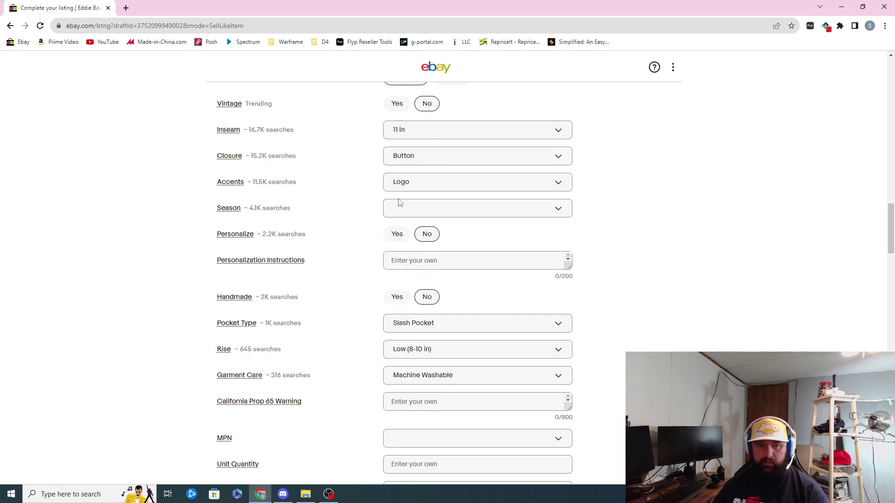
- Replace Logo with Buckle and Zipper in the Accents item specific
click(450, 189)
click(396, 241)
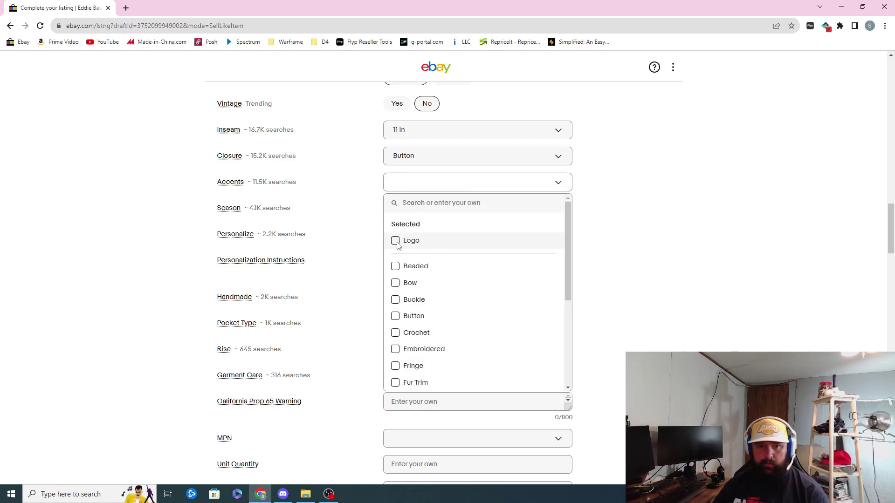
scroll(428, 302, down, 3)
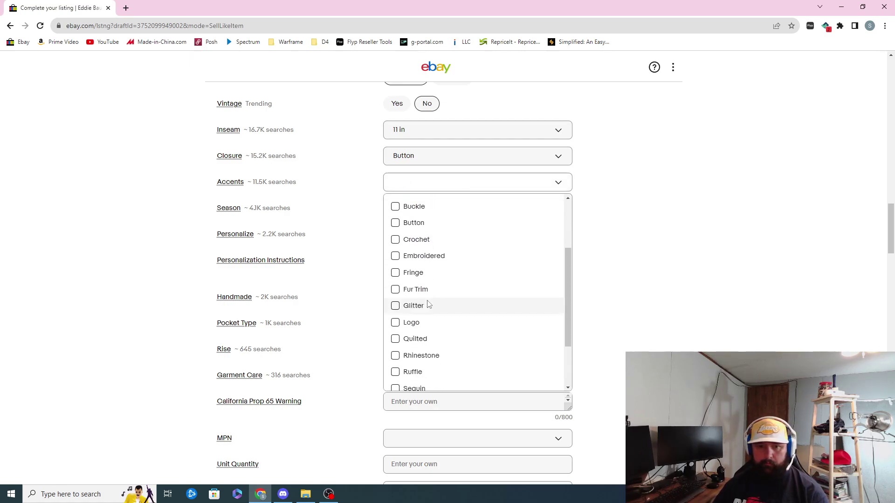
scroll(428, 304, down, 5)
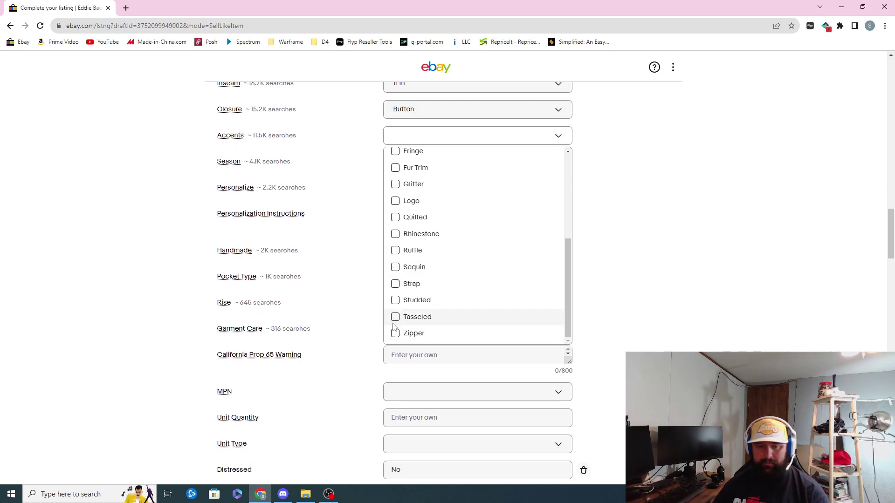
scroll(401, 280, up, 3)
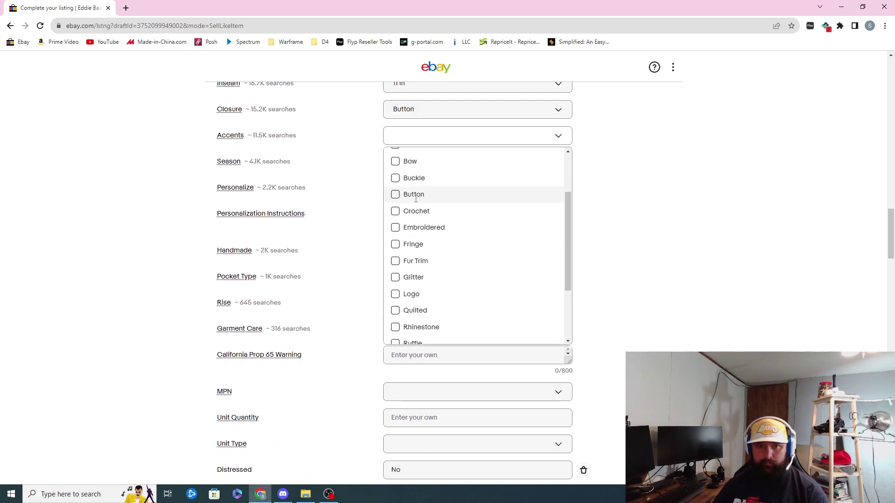
click(396, 179)
scroll(396, 280, down, 3)
click(396, 334)
click(379, 329)
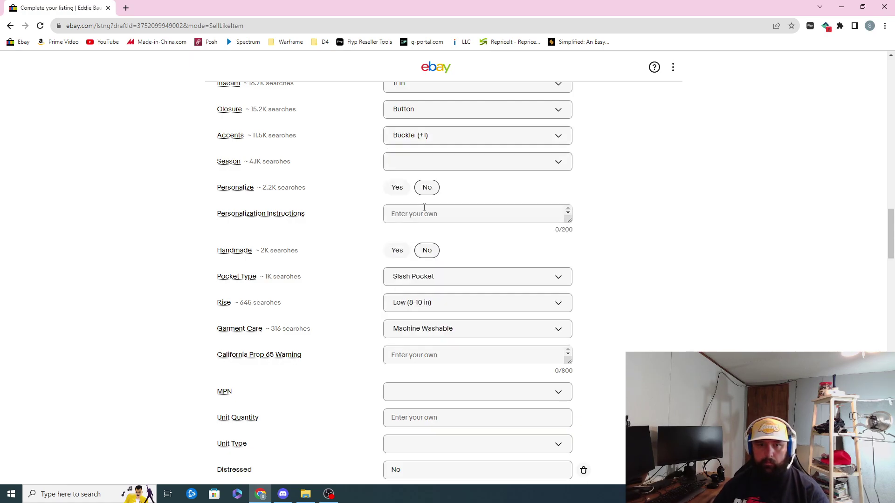
- Set the Season item specific to Fall, Spring and Summer
click(445, 166)
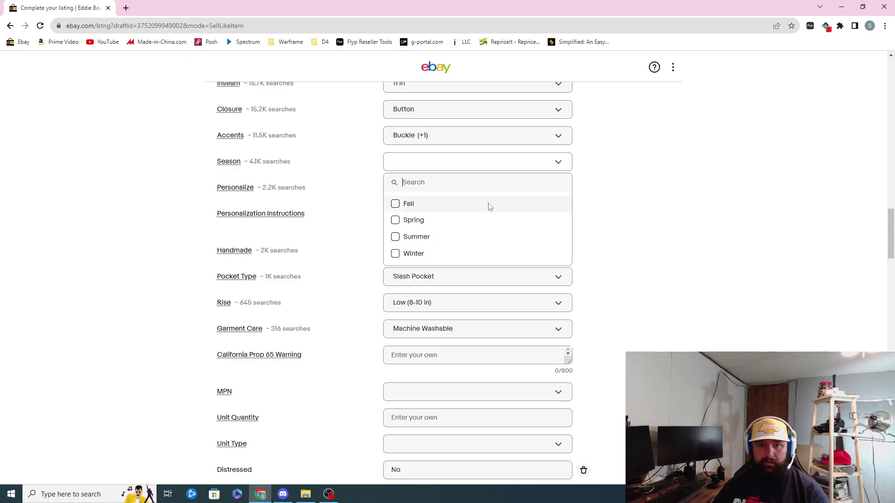
click(412, 204)
click(413, 220)
click(413, 237)
click(375, 265)
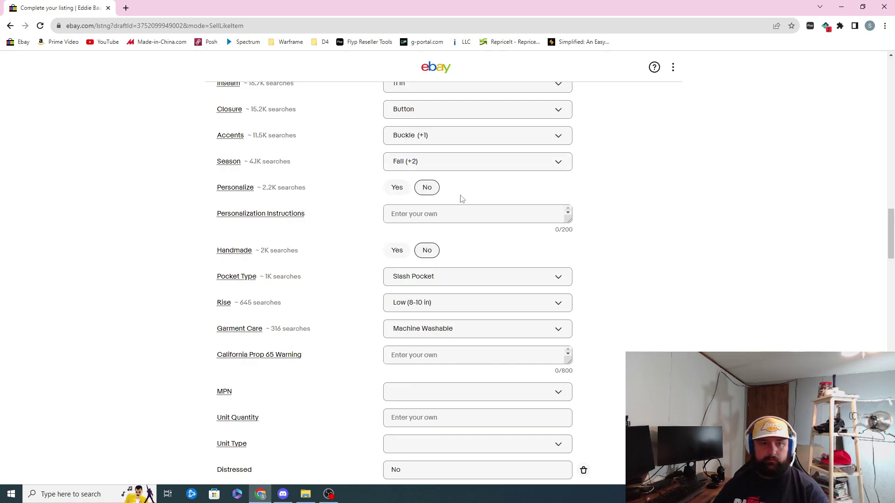
- Set the Rise item specific to Mid (10-12 in)
scroll(462, 199, down, 2)
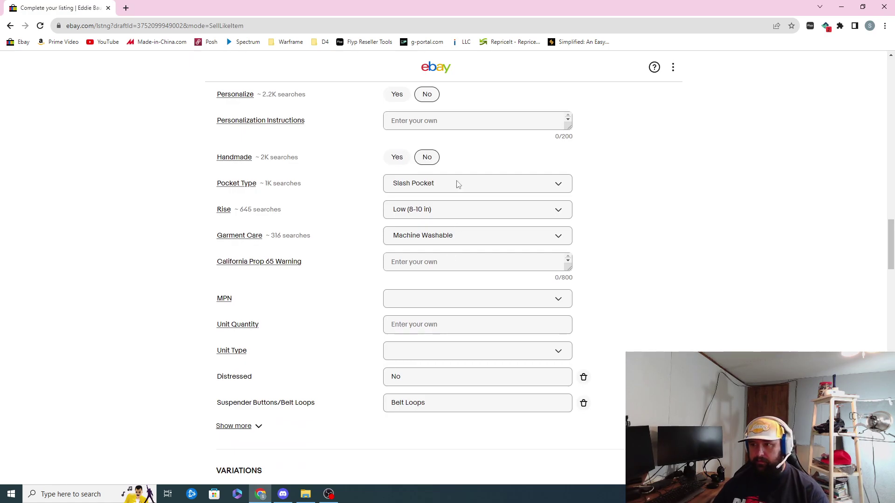
click(459, 215)
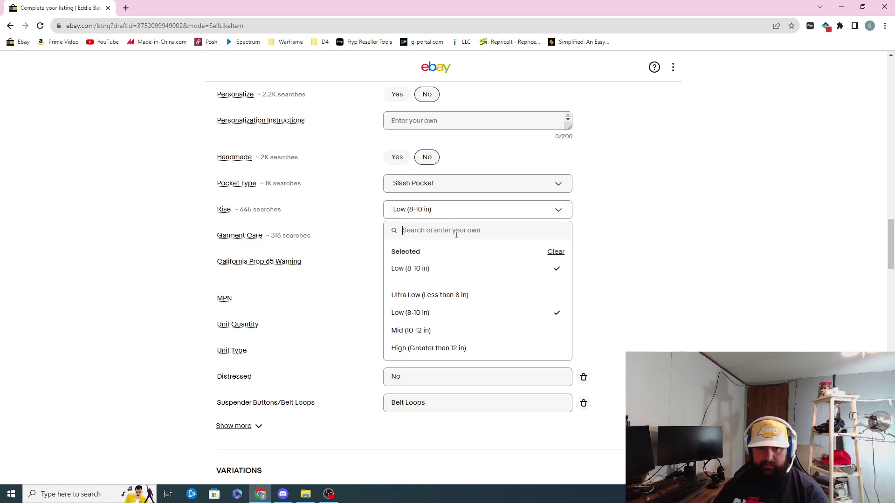
click(451, 333)
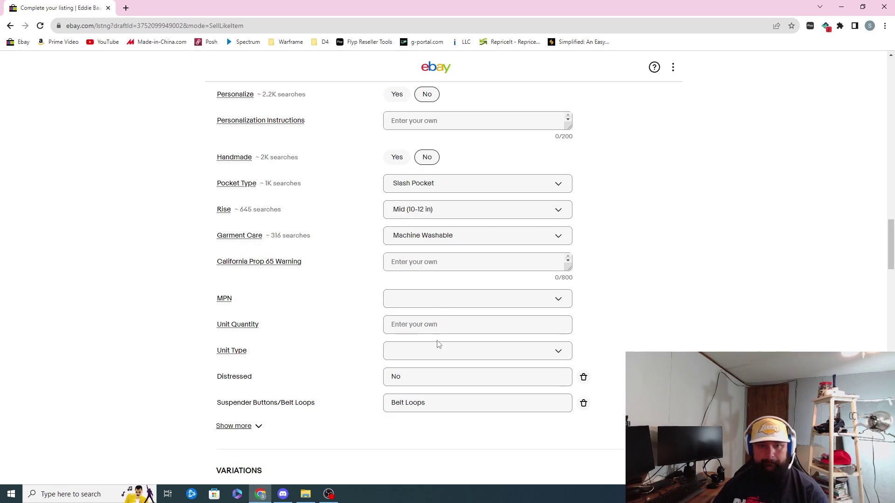
- Remove the Distressed and Suspender Buttons/Belt Loops item specifics
scroll(439, 343, down, 1)
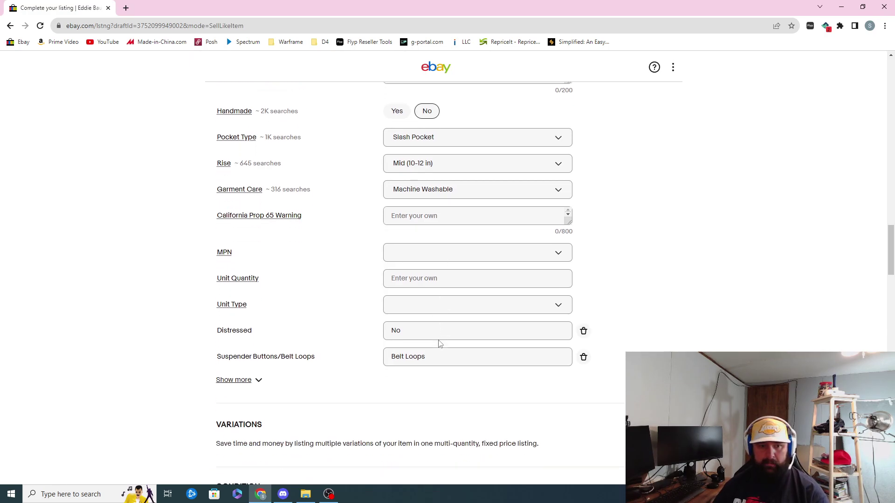
click(584, 330)
click(584, 331)
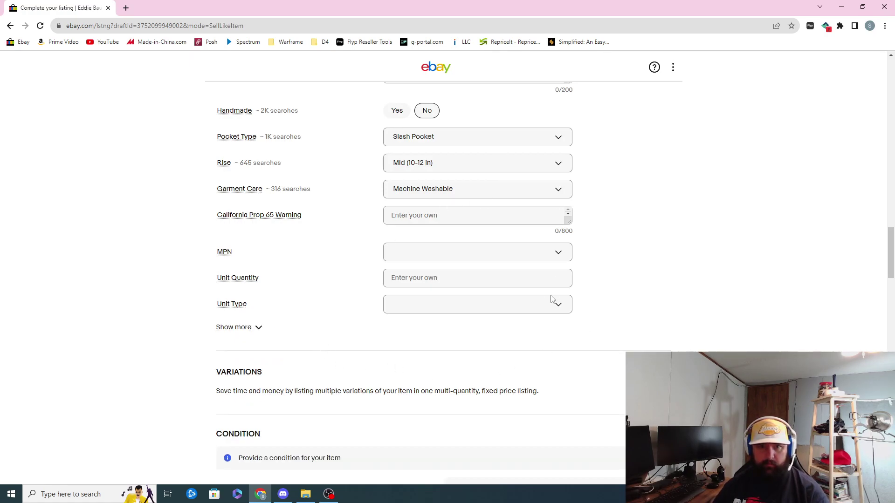
- Set the item condition to Pre-owned and enter the condition description "Good used condition no major flaws"
scroll(551, 327, down, 2)
scroll(551, 326, down, 2)
click(553, 322)
click(365, 320)
text(Good usedd cond)
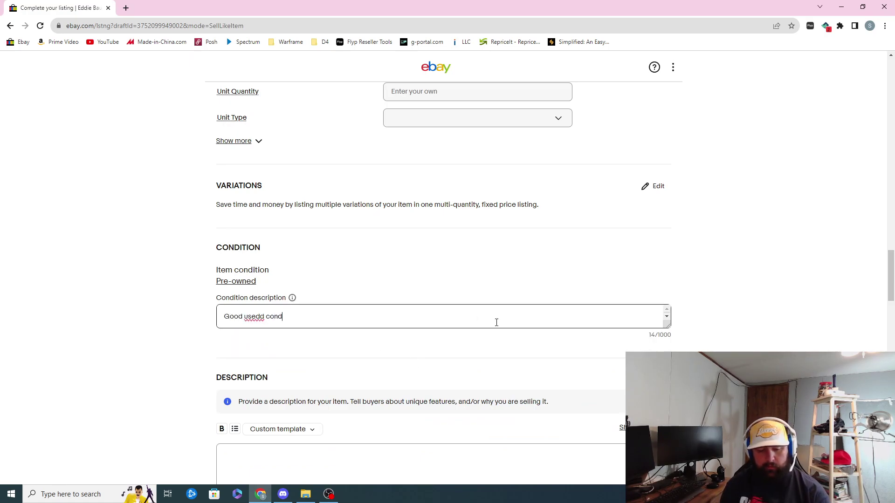
text(ition no major flaws)
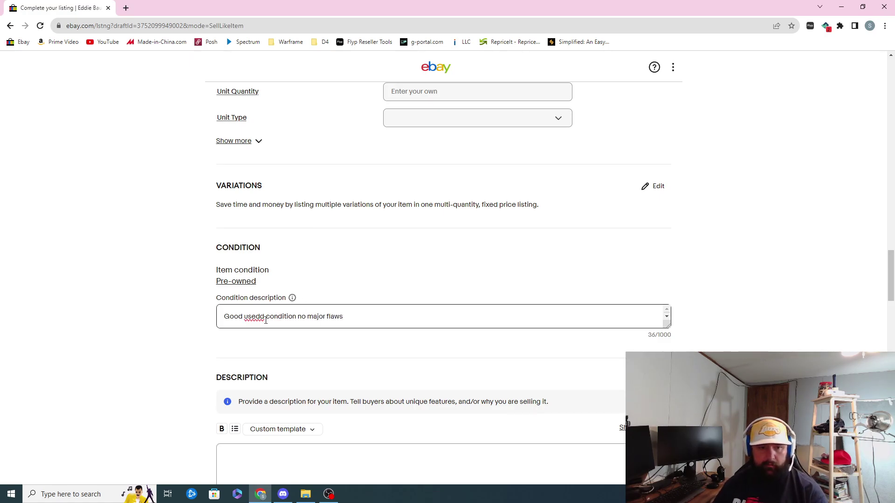
key(BackSpace)
drag(371, 315, 134, 322)
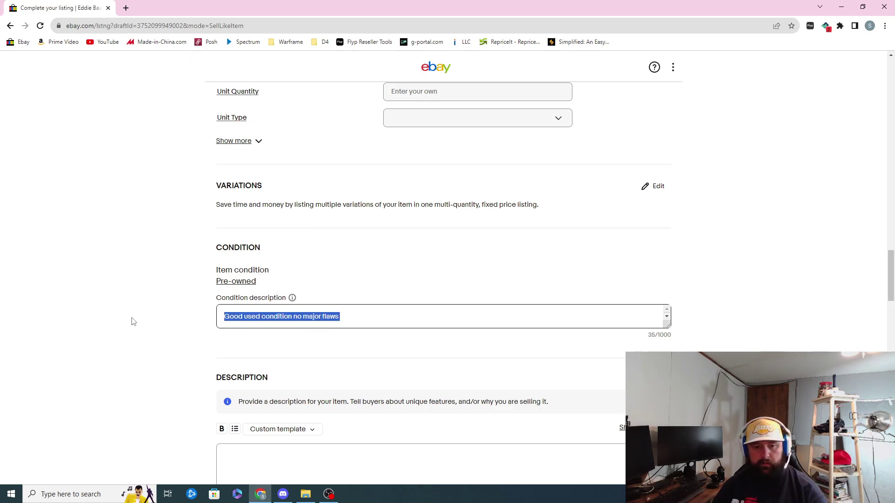
- Insert the saved Clothes custom template into the listing description
scroll(322, 349, down, 3)
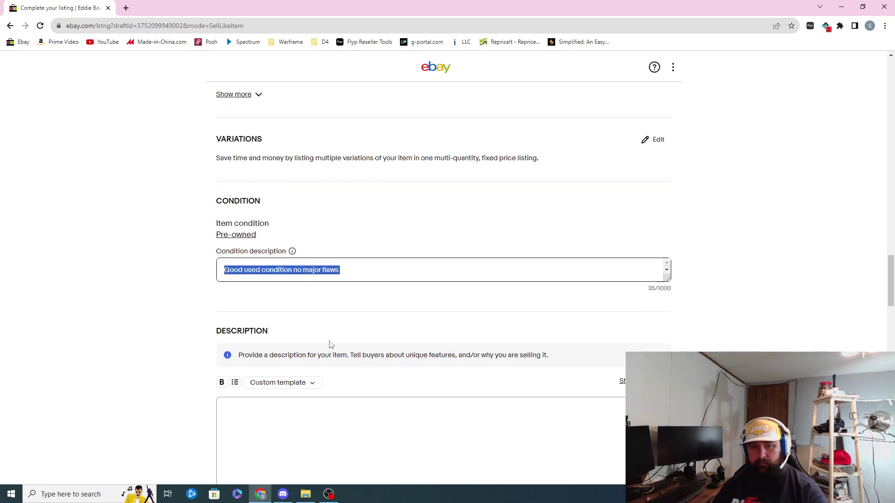
click(298, 290)
mouse_move(281, 366)
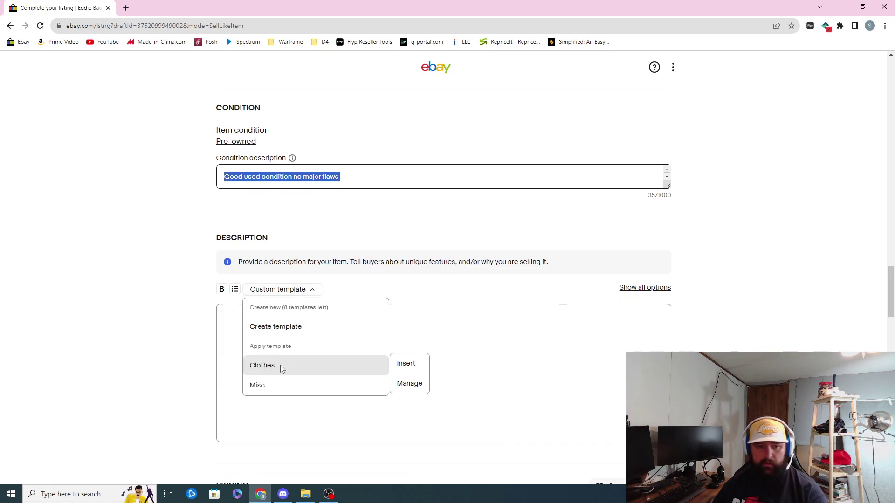
click(401, 366)
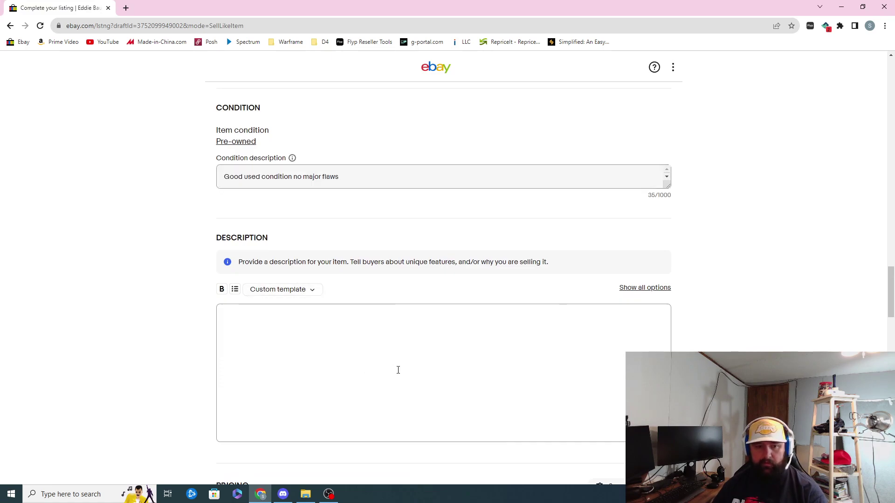
click(302, 290)
mouse_move(288, 363)
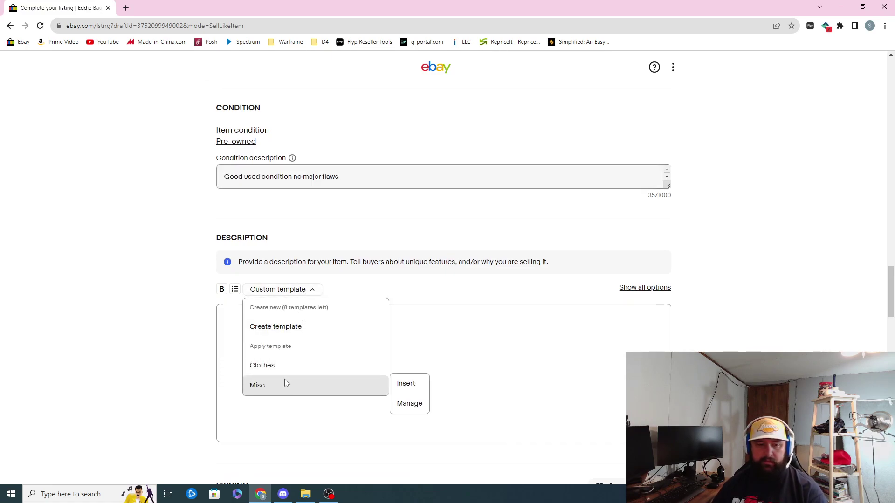
mouse_move(287, 390)
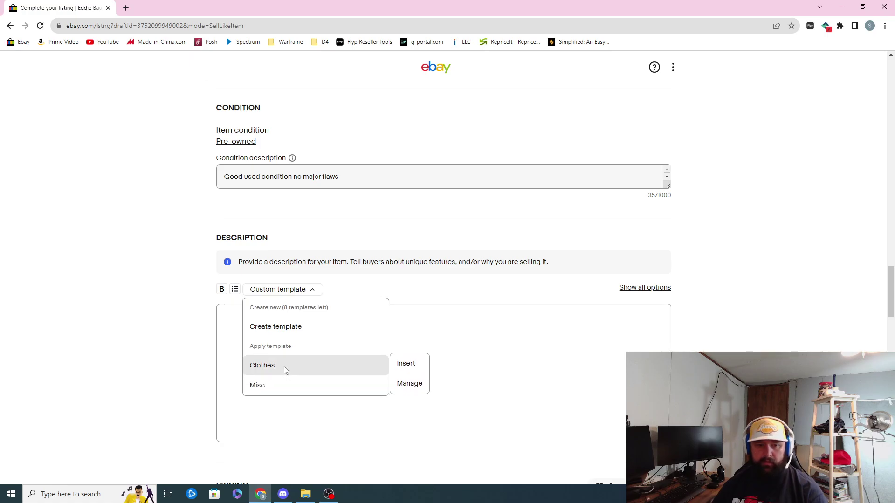
click(405, 364)
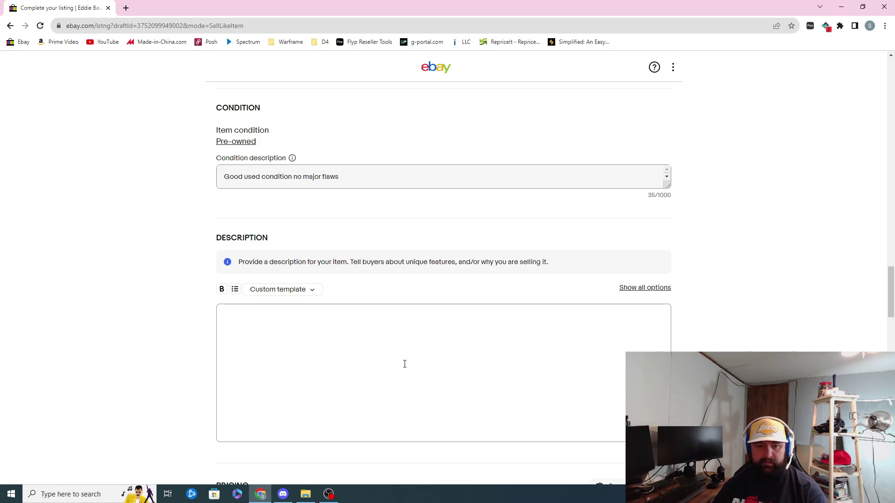
- Complete the description template with "Shorts" as the item for sale and "30 Measured 31" as the size
click(301, 308)
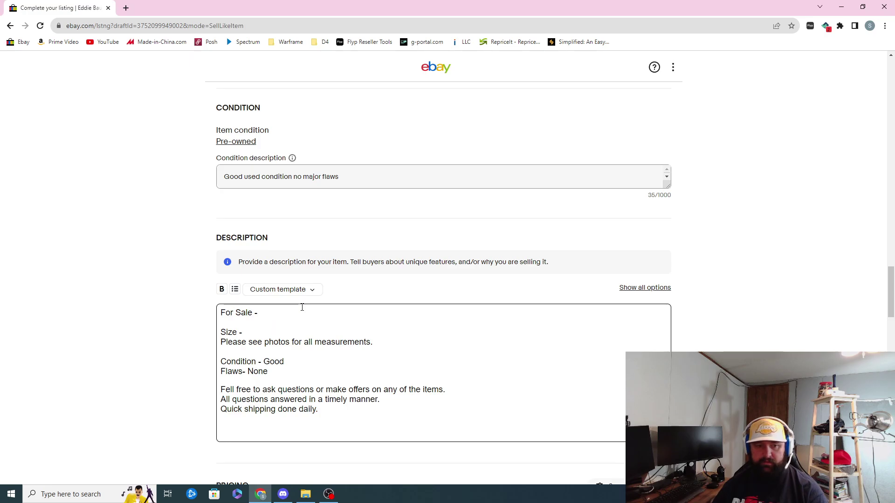
text(Shoor)
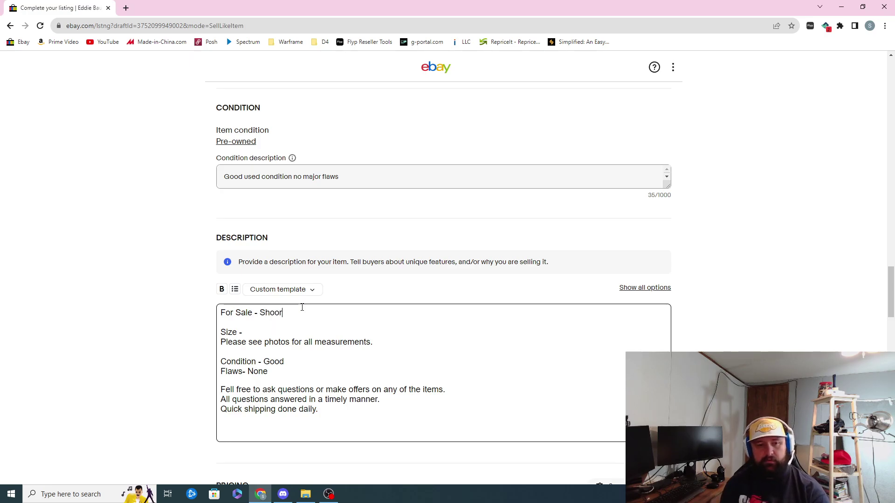
text(s)
key(Down)
key(Down)
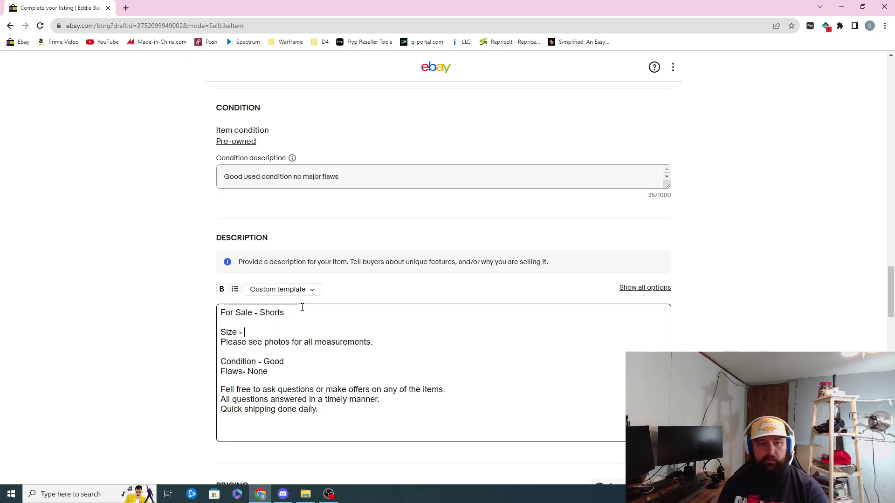
text(30 Measures)
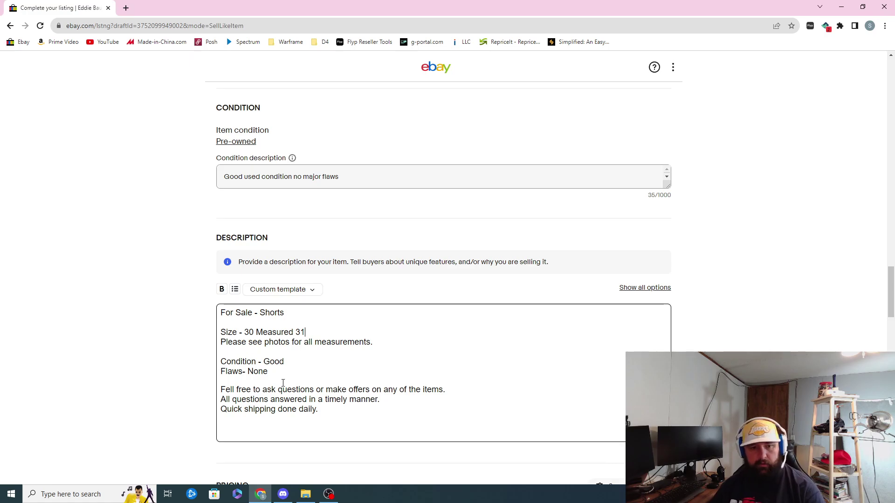
- Check the pricing research for comparable pre-owned shorts sold in the last 90 days, and return to the listing
scroll(326, 377, down, 5)
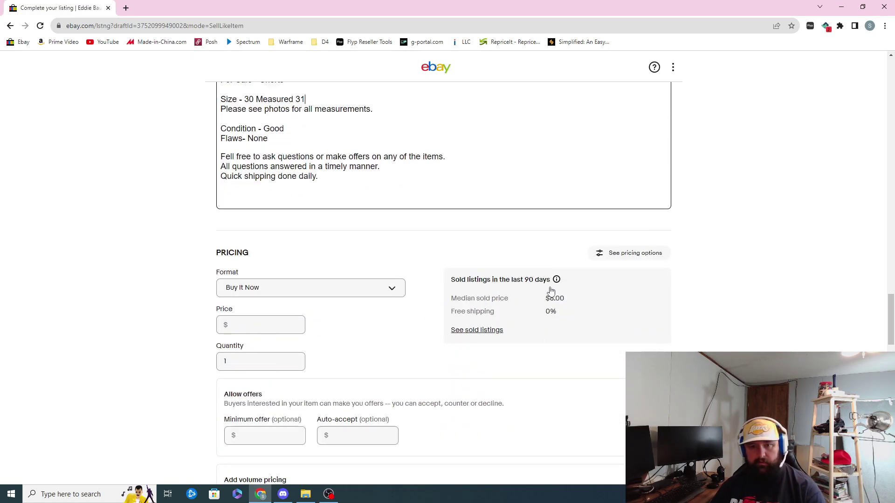
click(492, 331)
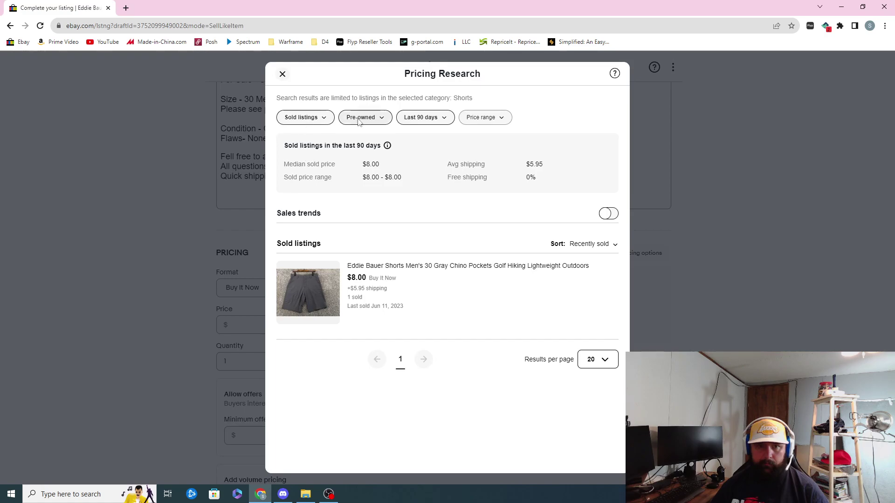
click(283, 74)
- Set the Buy It Now price to $19.00
click(280, 325)
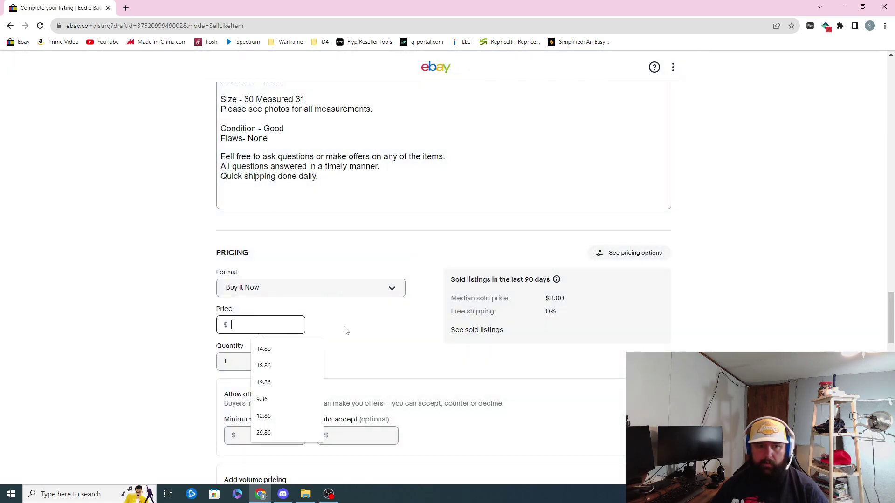
text(19)
click(352, 351)
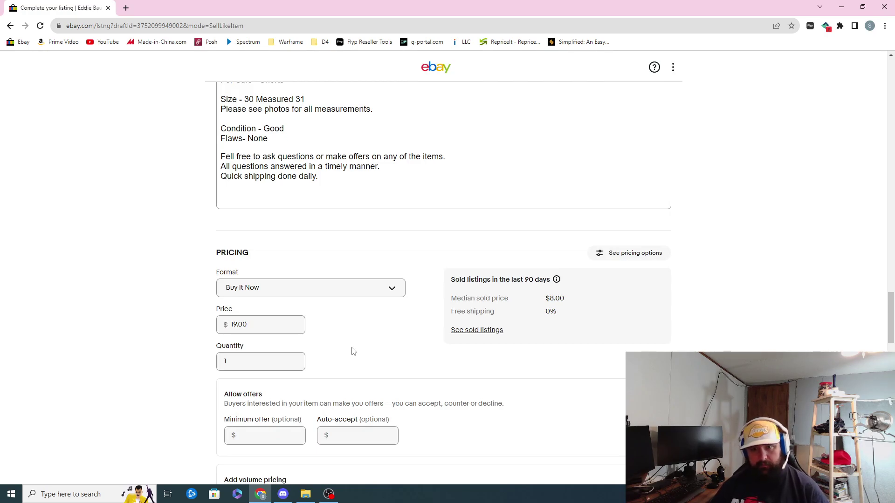
- Review the offer, volume pricing, scheduling and shipping settings of the listing
scroll(354, 351, down, 2)
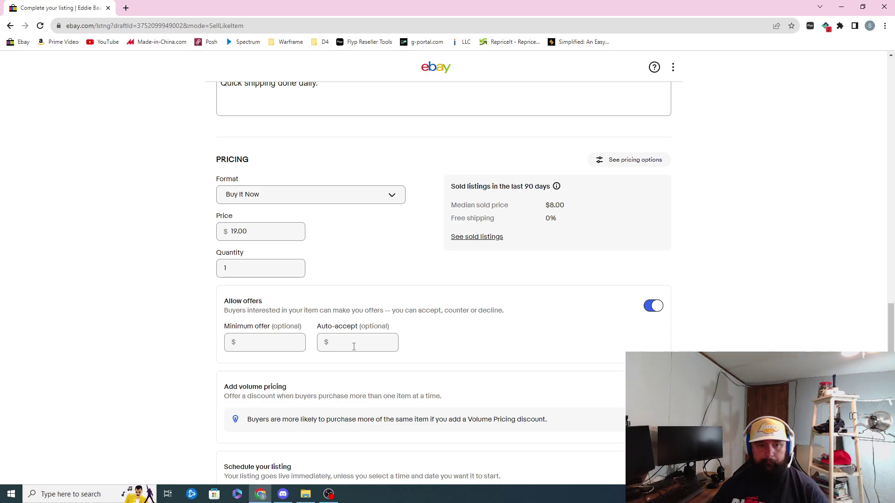
scroll(353, 347, down, 2)
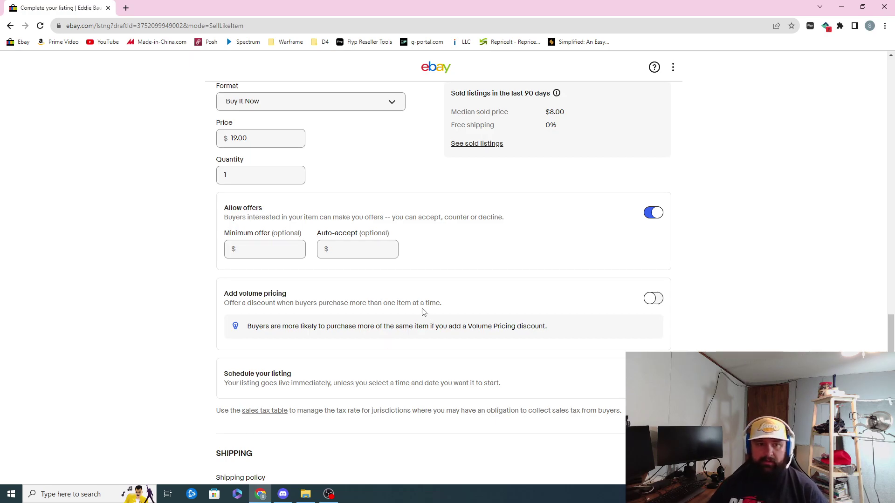
scroll(455, 294, down, 1)
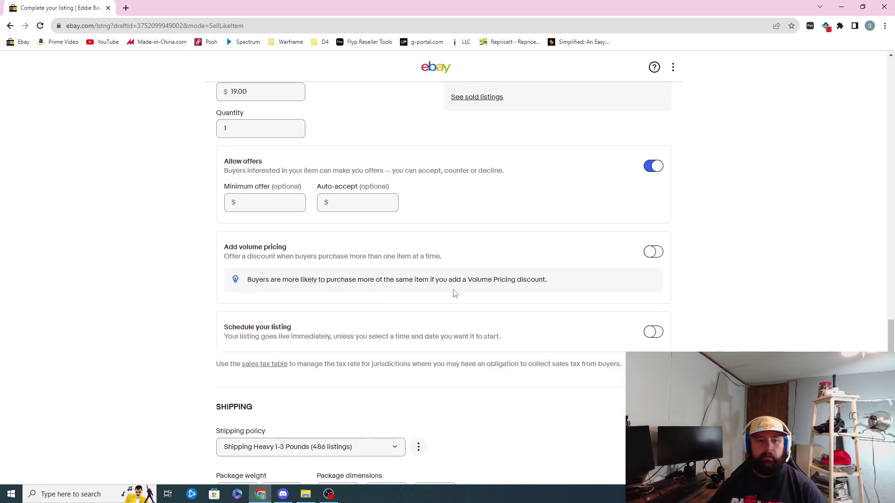
scroll(408, 272, down, 1)
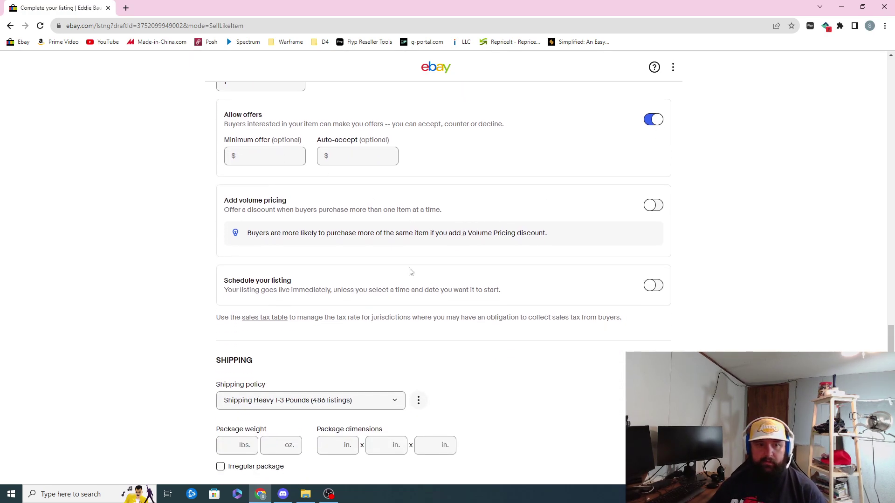
scroll(546, 289, down, 2)
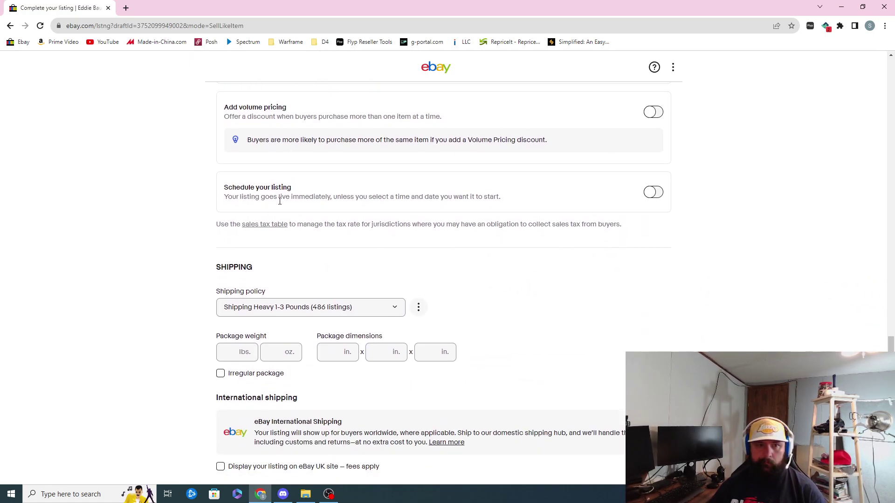
scroll(451, 262, down, 2)
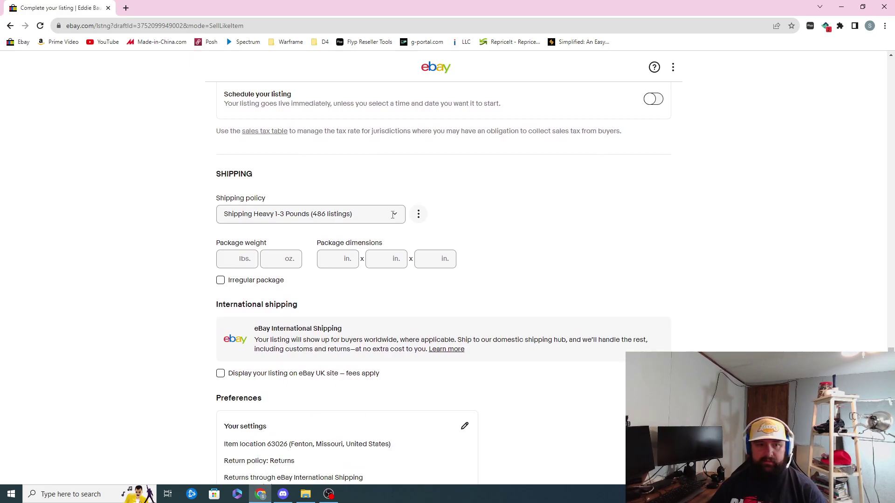
- Set the shipping policy to Small Items, the package weight to 12 oz and the package dimensions to 12 x 9 x 1 in
click(392, 214)
click(344, 237)
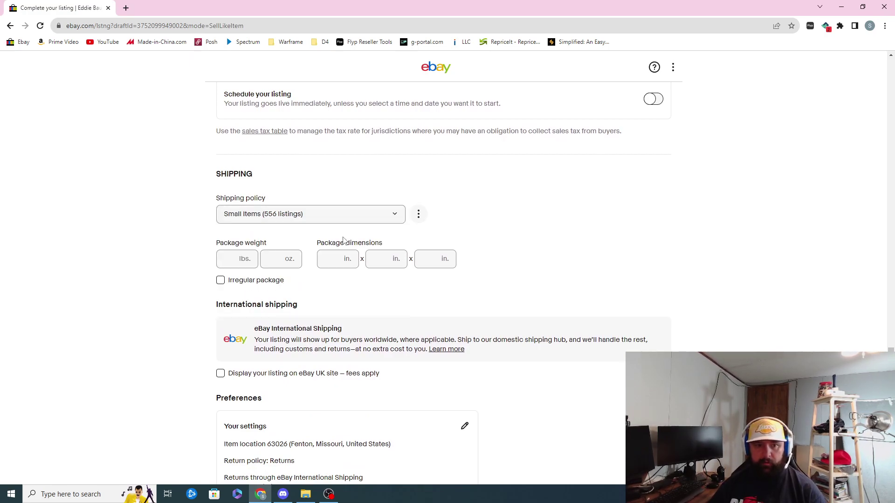
click(264, 260)
text(12)
key(Tab)
text(9)
key(BackSpace)
text(12)
key(Tab)
text(9)
key(Tab)
click(594, 285)
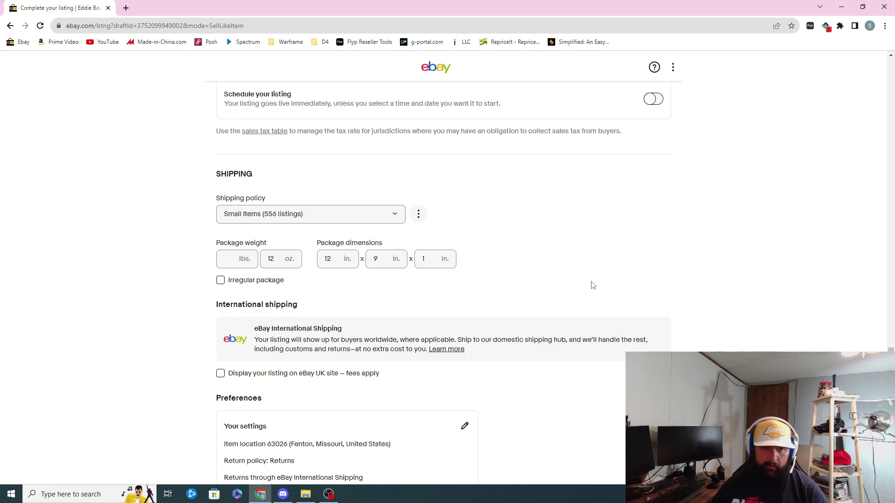
- Review the available shipping policies, leaving Small Items selected
scroll(590, 285, down, 2)
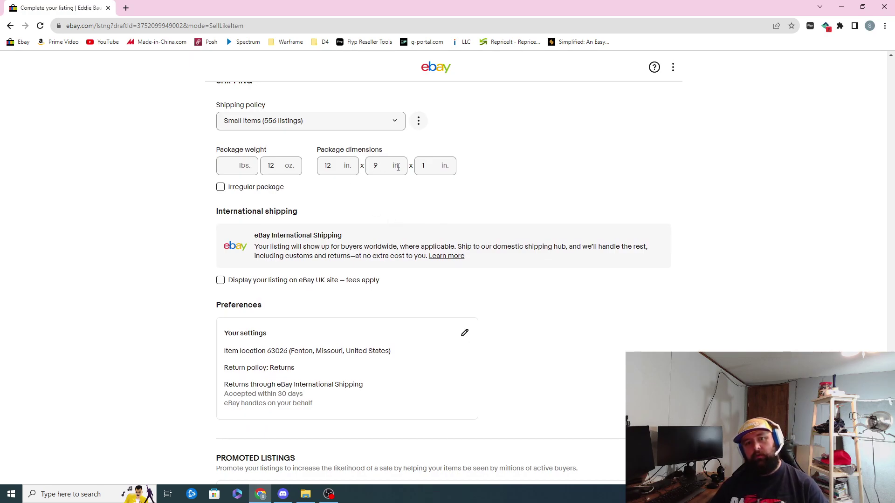
click(399, 120)
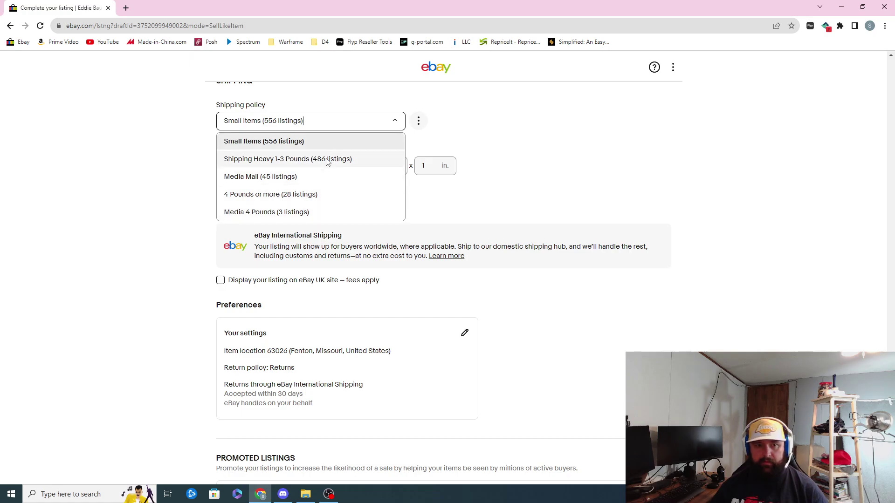
click(474, 136)
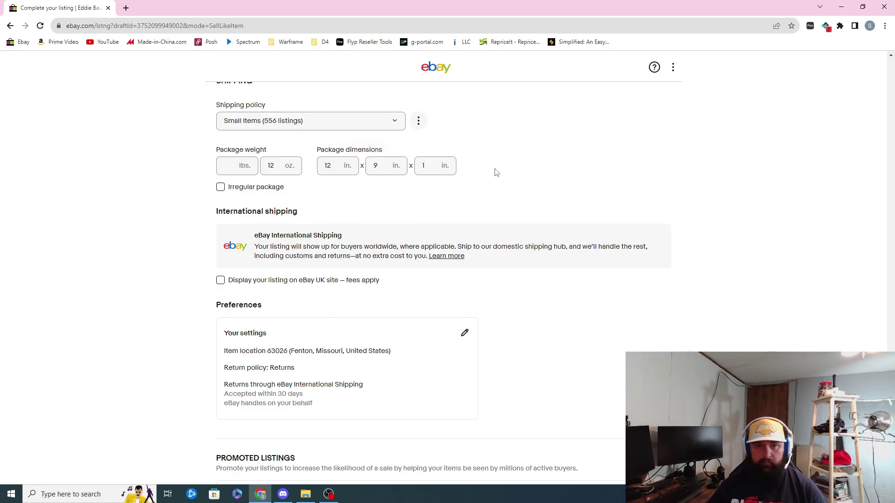
- Publish the shorts listing without promotion and return to the active listings
scroll(496, 190, down, 2)
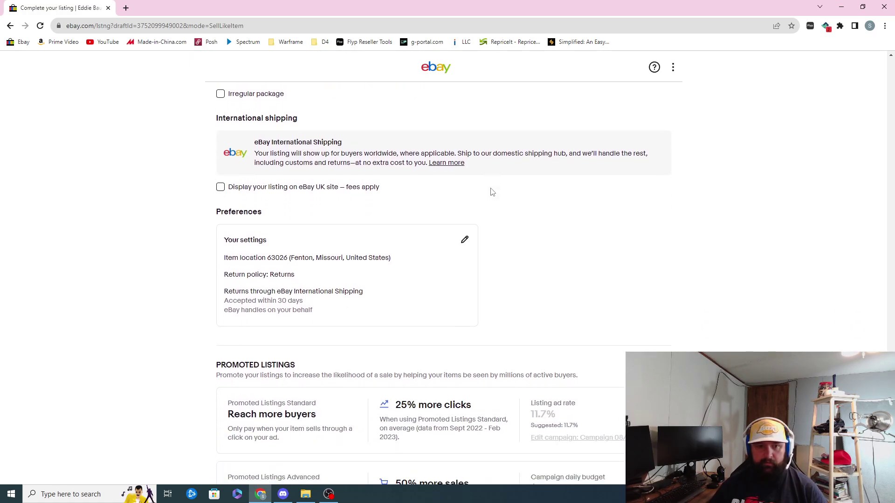
scroll(446, 190, down, 2)
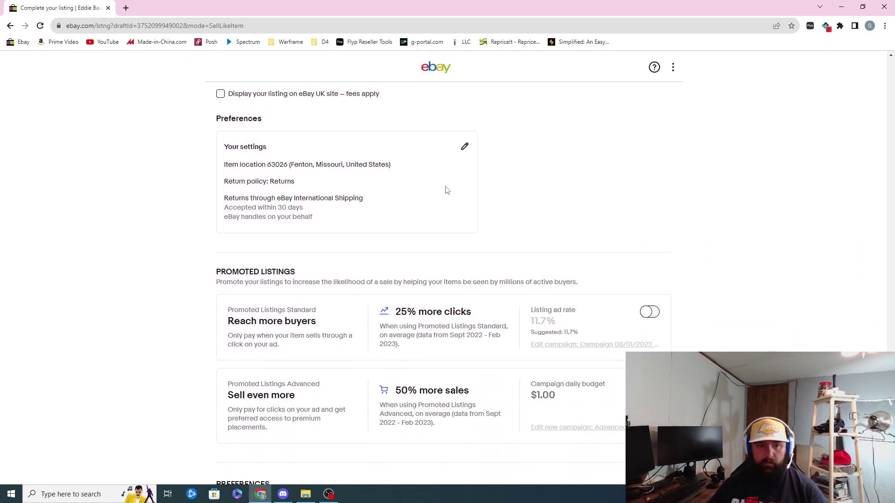
scroll(457, 247, down, 2)
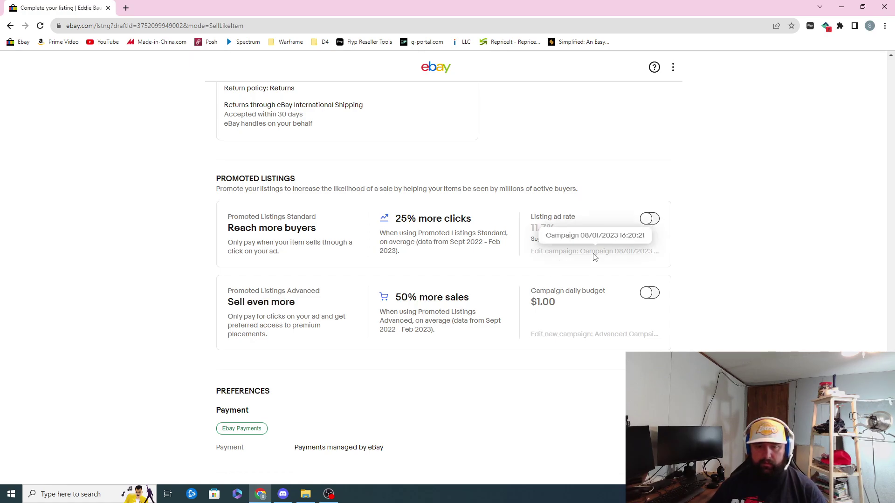
scroll(406, 324, down, 6)
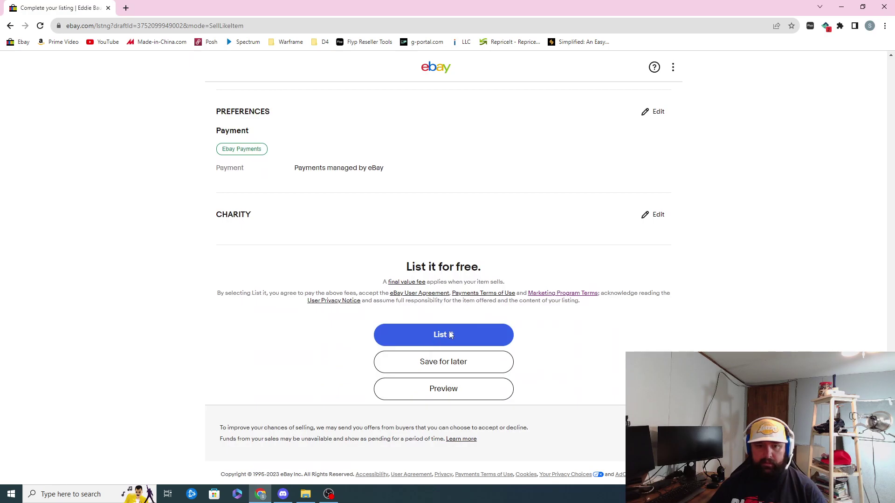
click(450, 335)
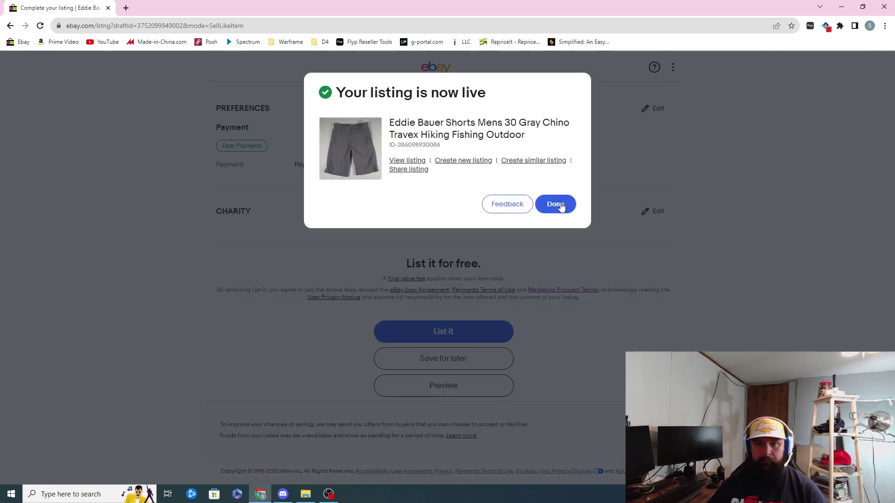
click(561, 206)
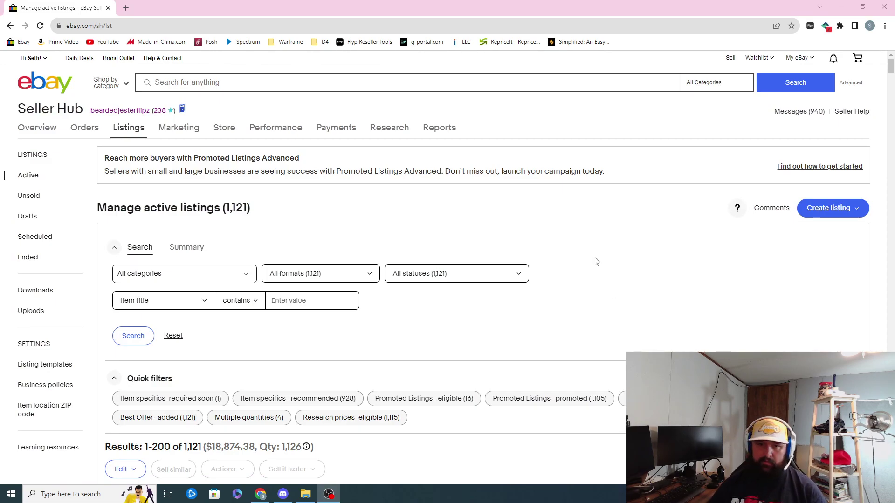
- Promote the new Eddie Bauer shorts listing with the dynamic ad rate, using the Dynamic Campaign dated 04/02/2023
scroll(596, 261, down, 2)
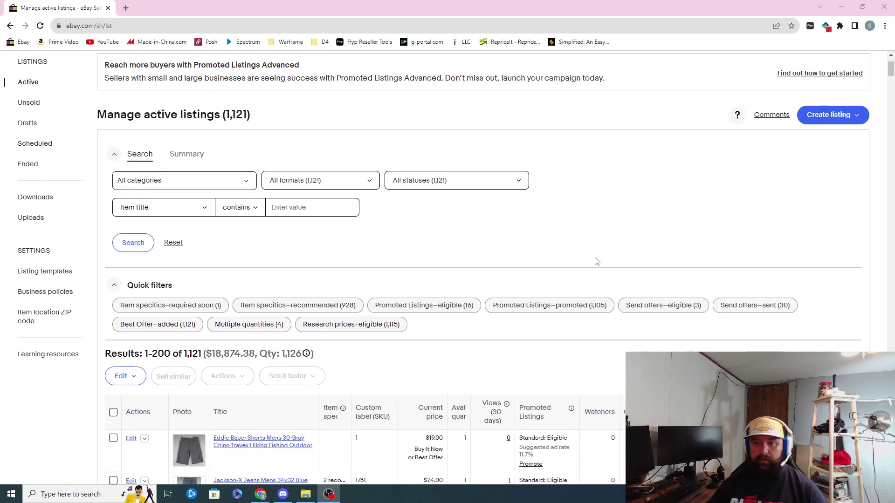
scroll(596, 261, down, 3)
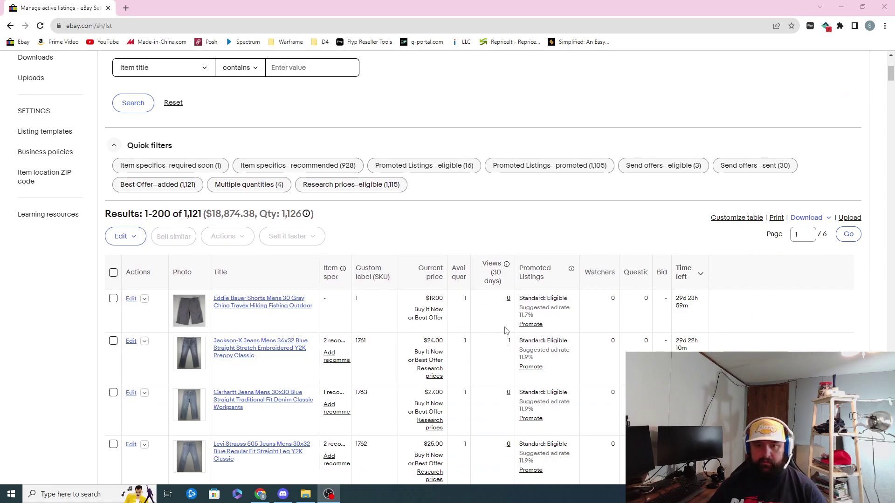
click(531, 325)
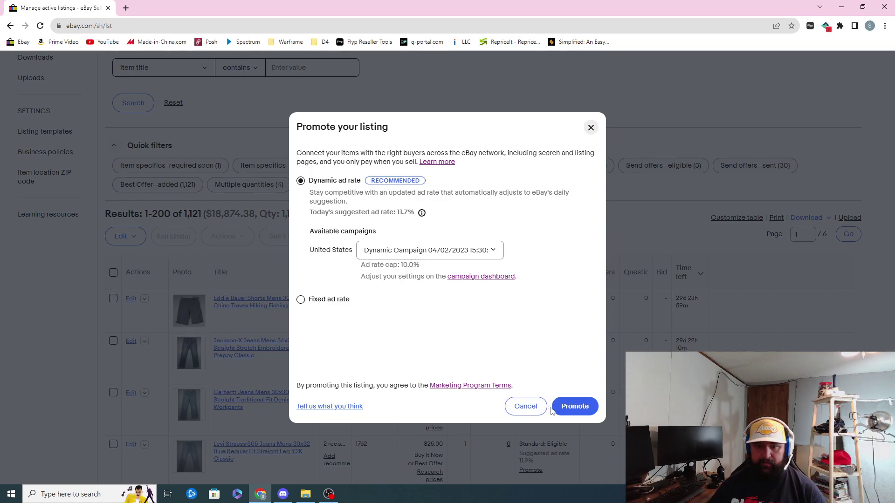
click(574, 406)
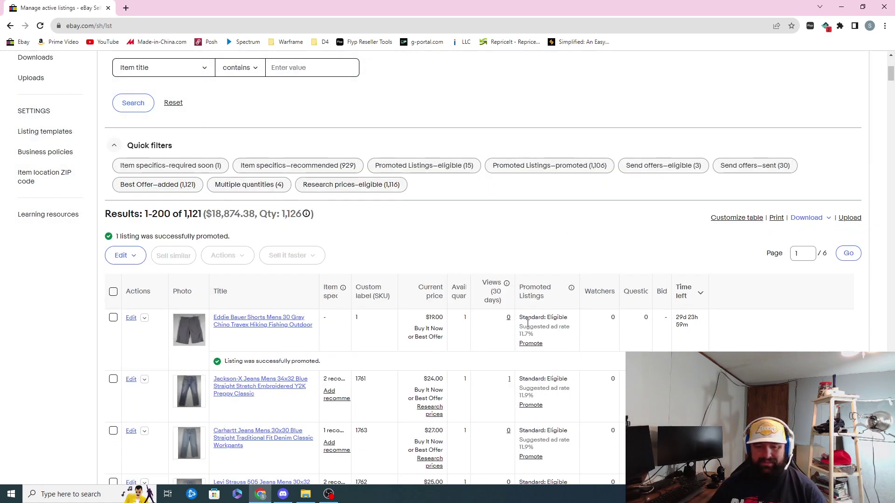
- Search eBay for "Nasa t shirt 3xl" to find a comparable item for the next listing
scroll(528, 323, down, 1)
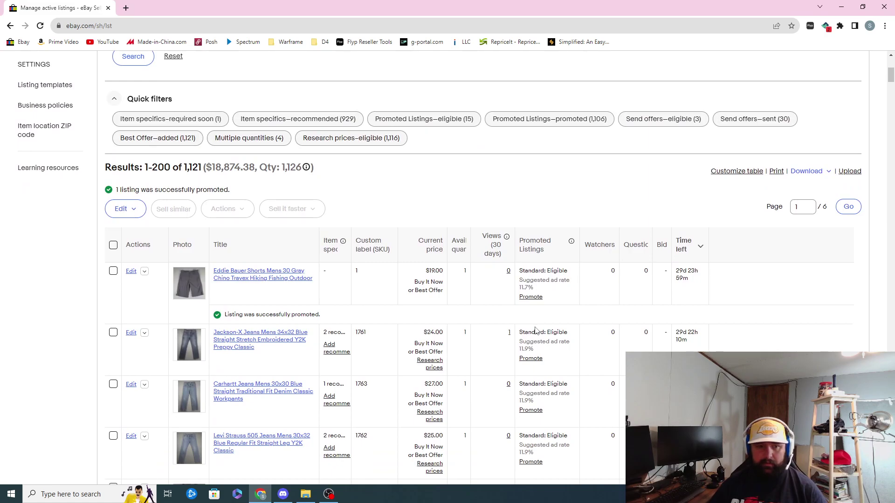
scroll(535, 329, up, 4)
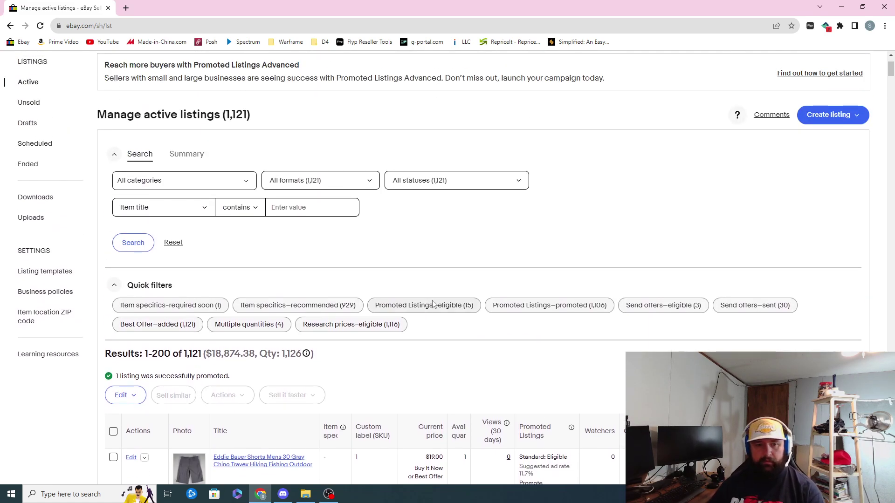
scroll(433, 305, up, 2)
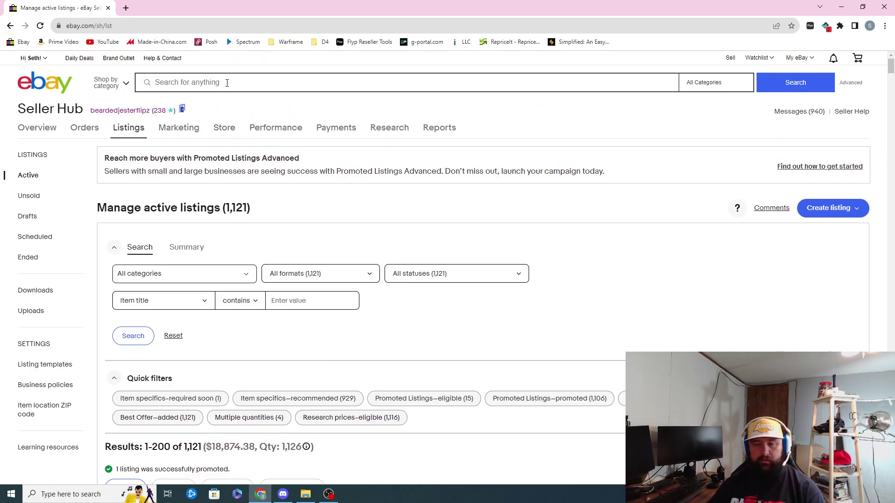
click(304, 495)
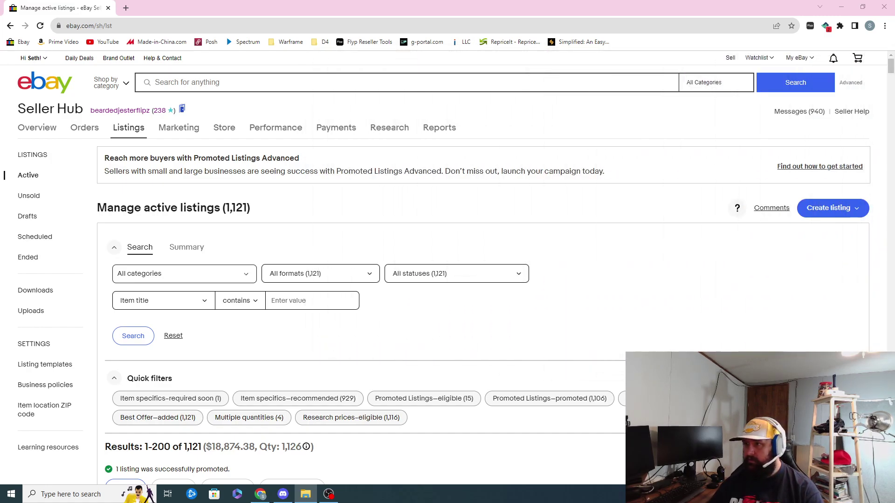
click(250, 80)
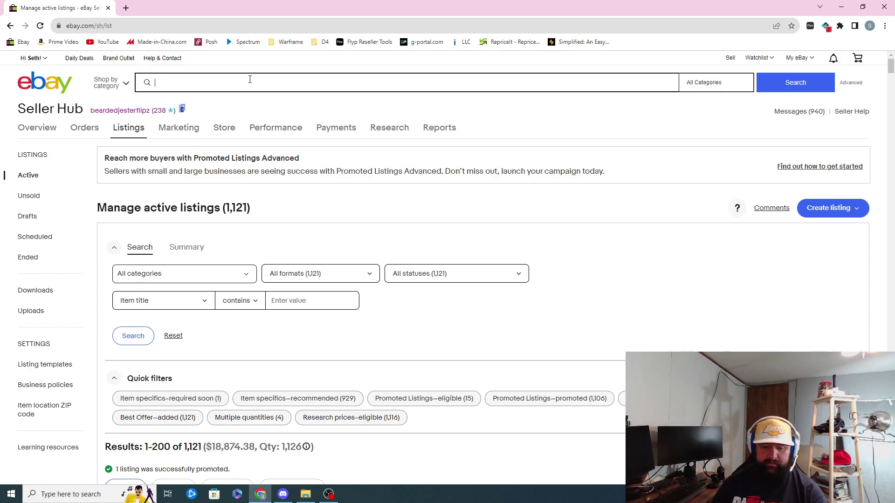
text(Nasa )
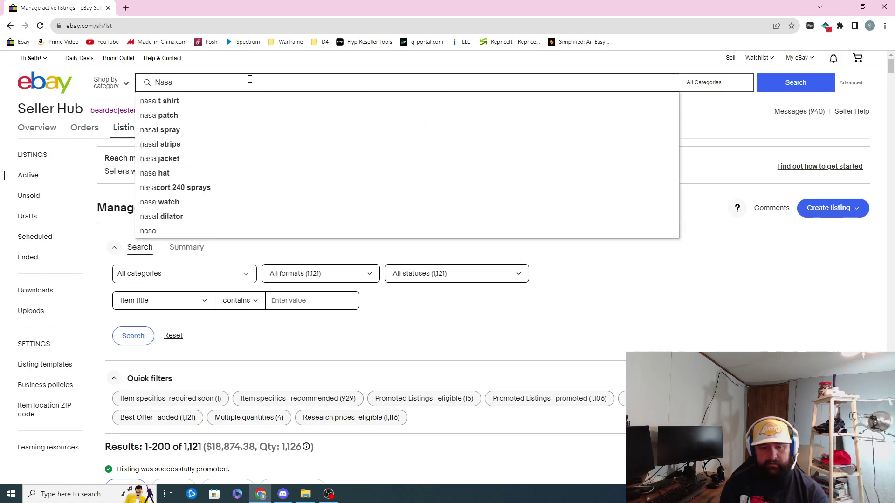
text(t sh)
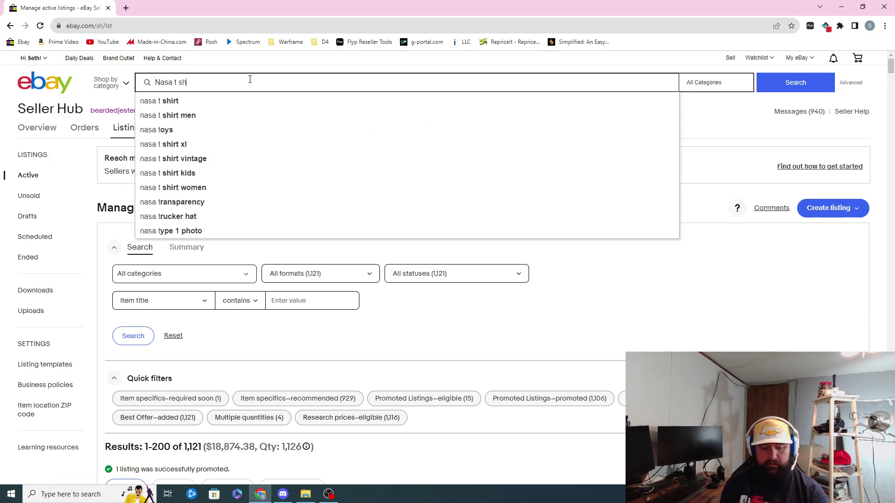
text(irt 3x)
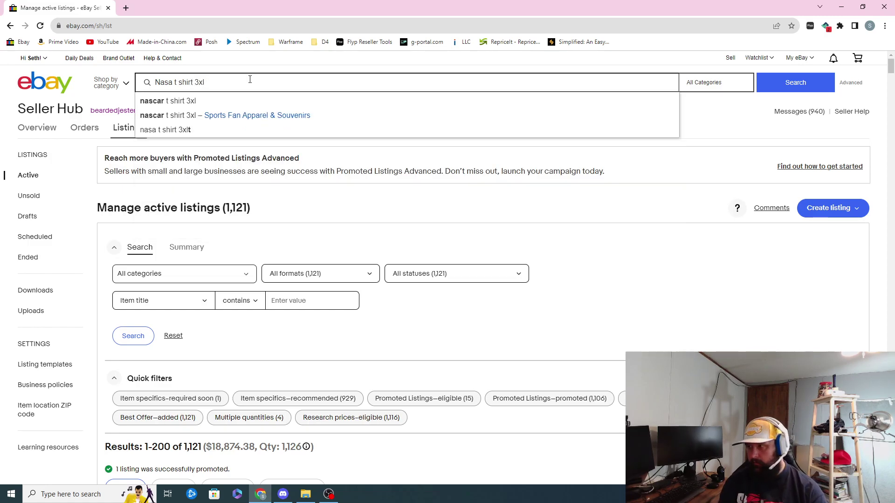
text(l)
key(Return)
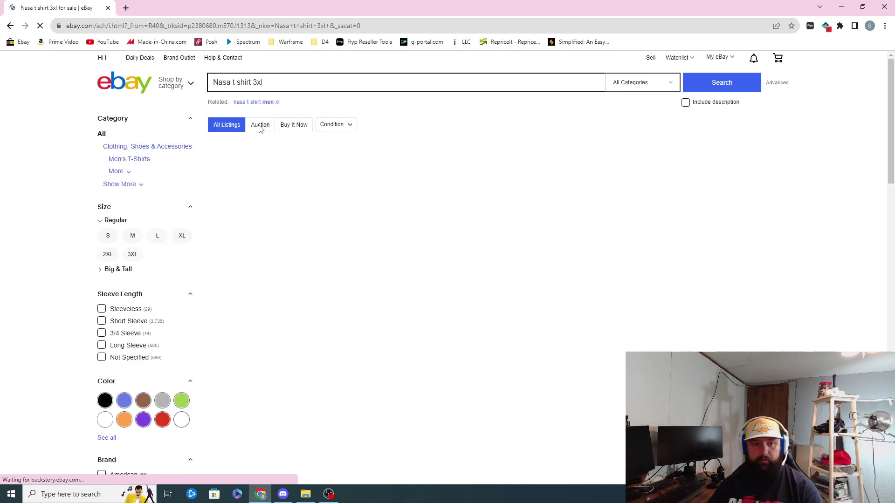
- Open the pre-owned "NASA 3XL Black Short Sleeve T-shirt" listing from the results and start a sell-similar listing from it
scroll(329, 226, down, 1)
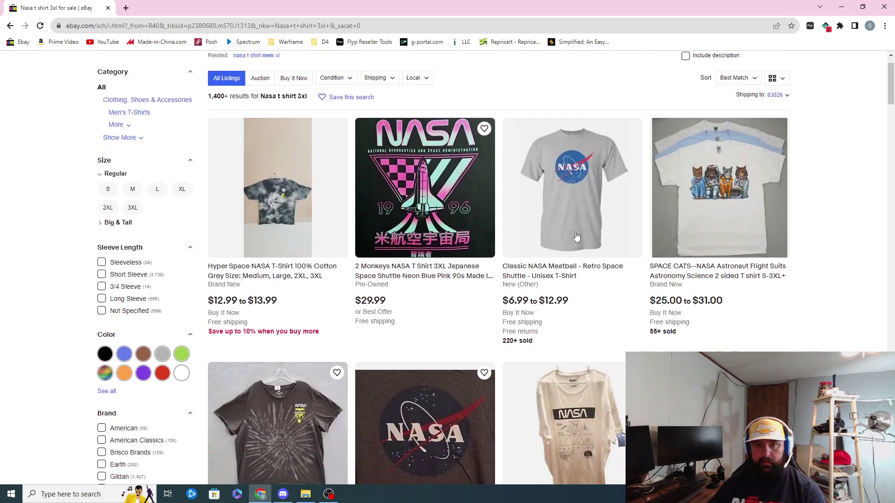
scroll(573, 276, down, 10)
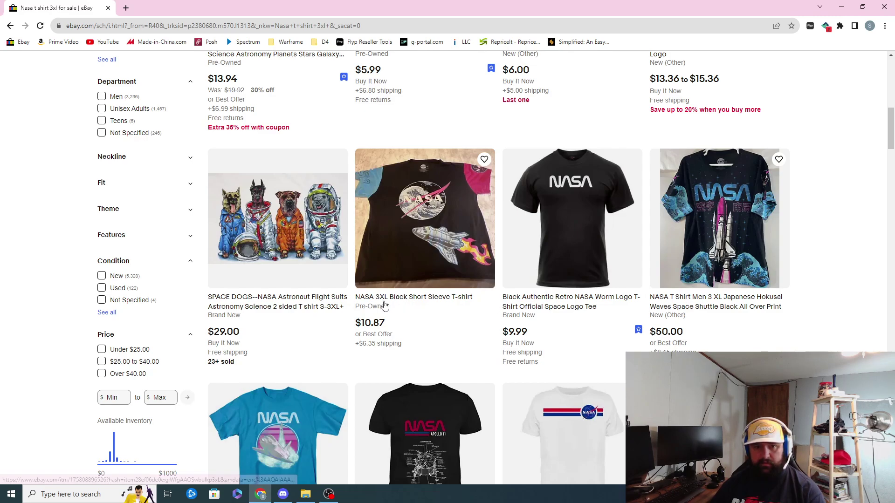
click(392, 303)
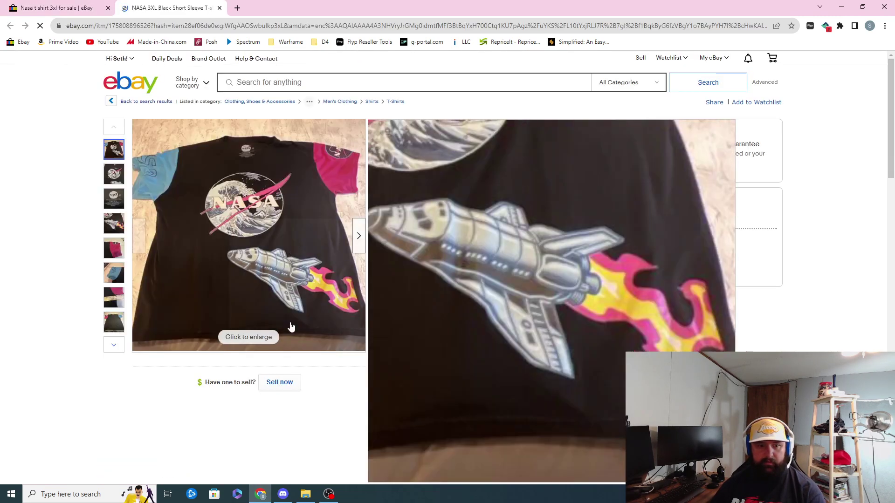
click(281, 385)
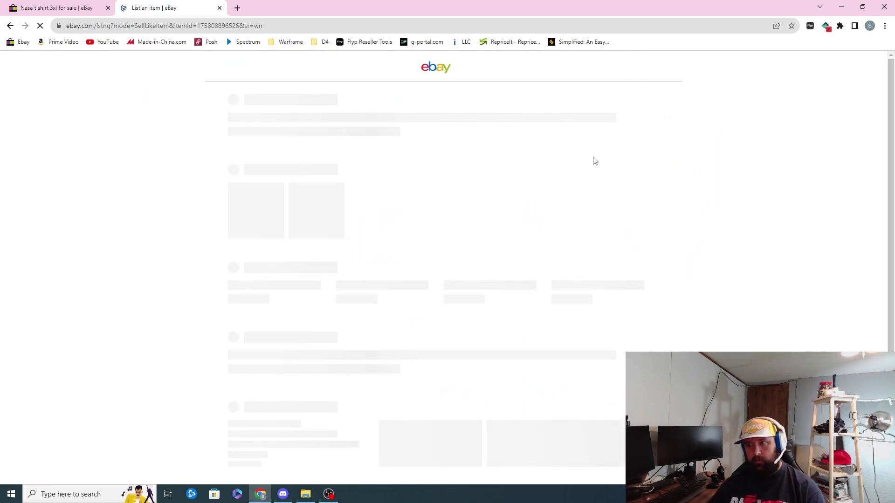
- Add the NASA T-shirt photos from the file folder to the new listing
key(super+e)
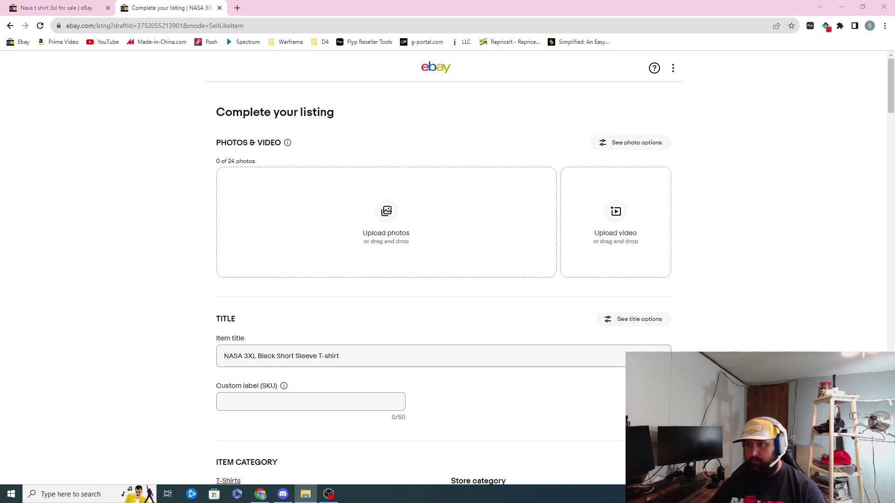
drag(713, 167, 448, 252)
- Replace the copied item title with "NASA"
scroll(444, 296, down, 1)
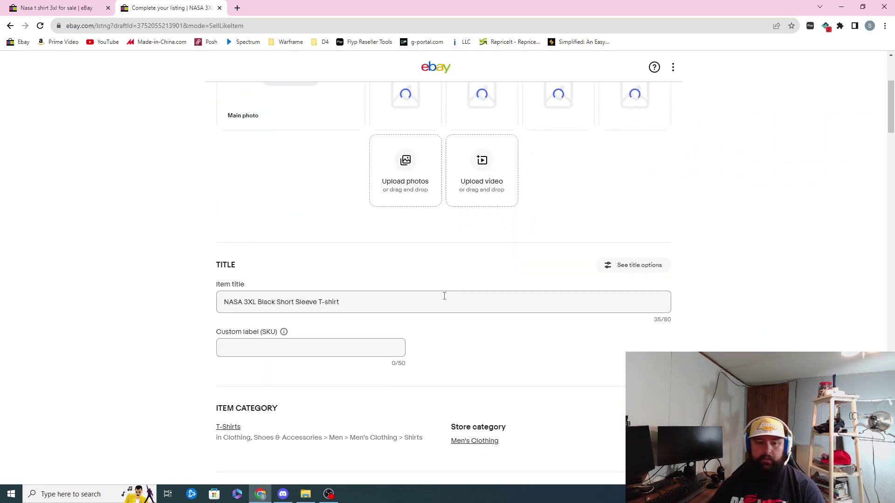
drag(348, 302, 85, 304)
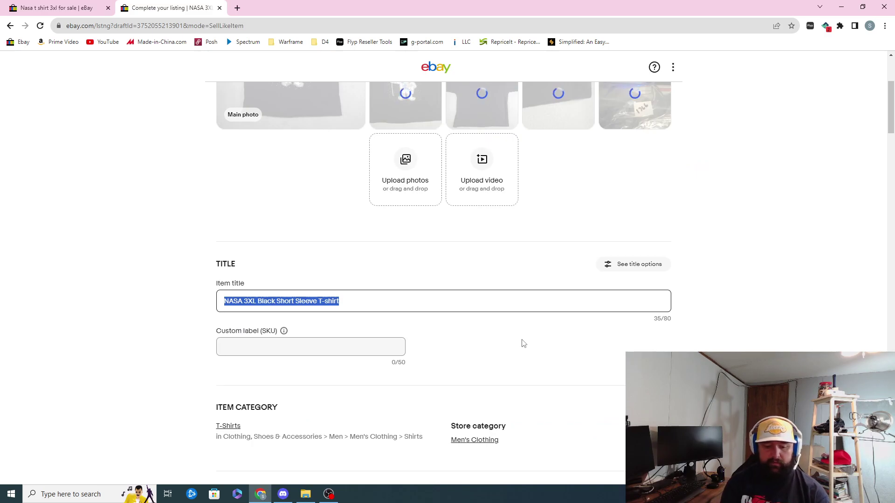
text(NASA)
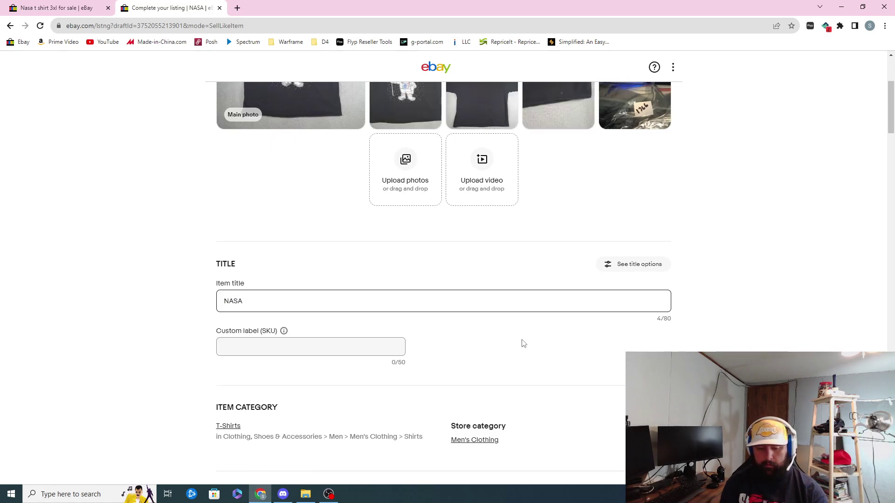
text(t-shio)
key(BackSpace)
key(BackSpace)
key(BackSpace)
key(BackSpace)
key(BackSpace)
key(BackSpace)
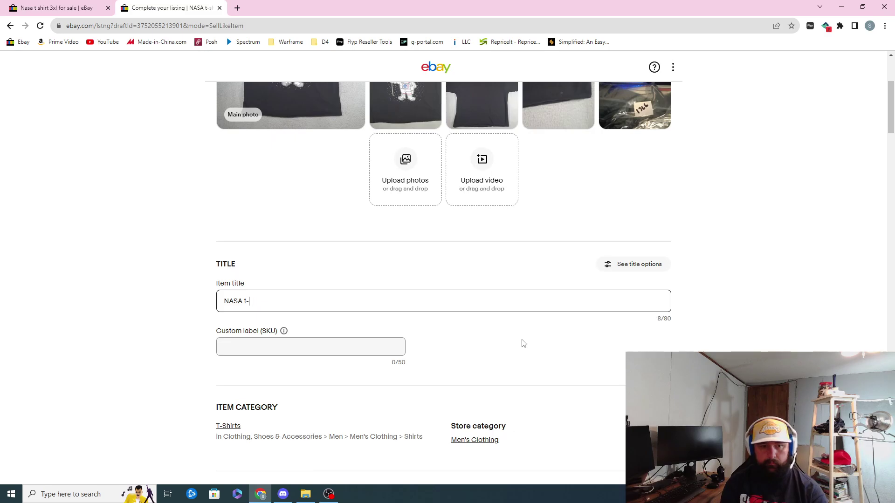
- Extend the item title after "NASA" with "T-Shirt Mens 3XL Black Big Logo American Flag Space"
text(T-Shirt Mens )
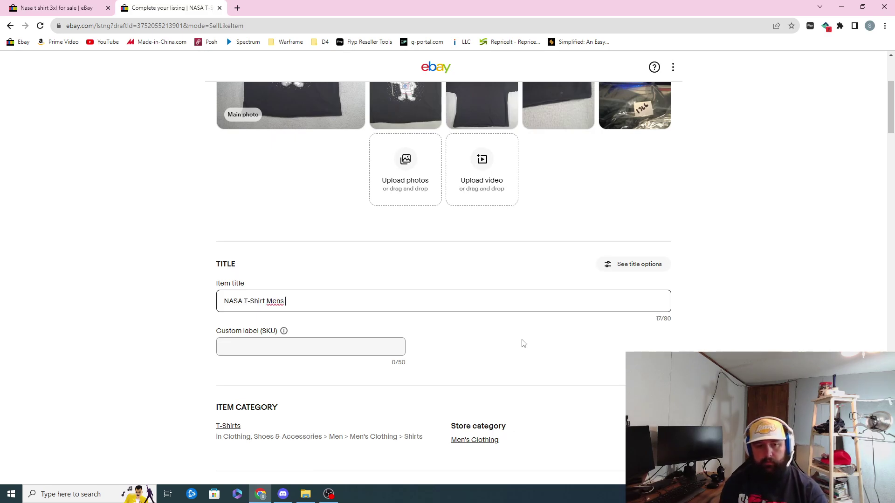
text(3xl)
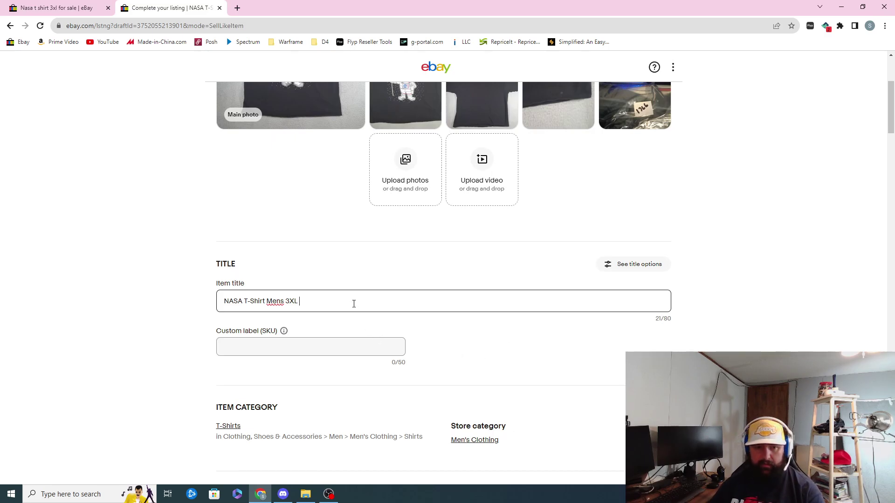
text(B)
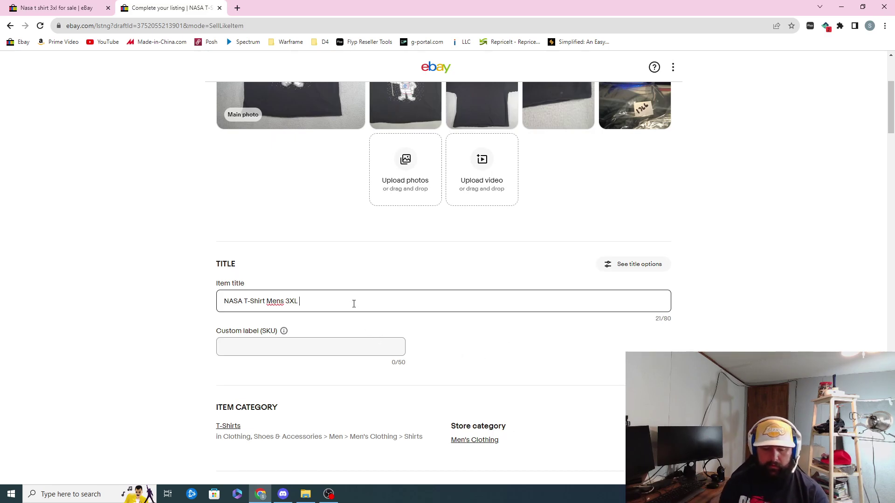
text(lack )
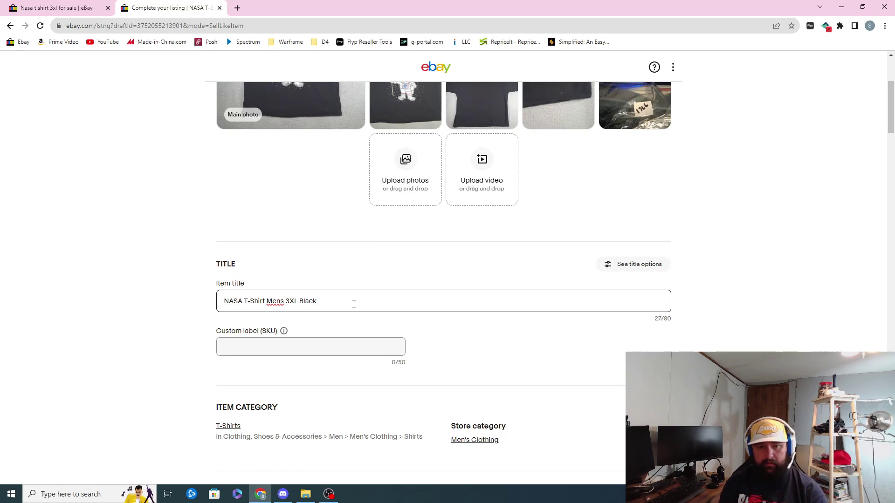
text(Big Logo)
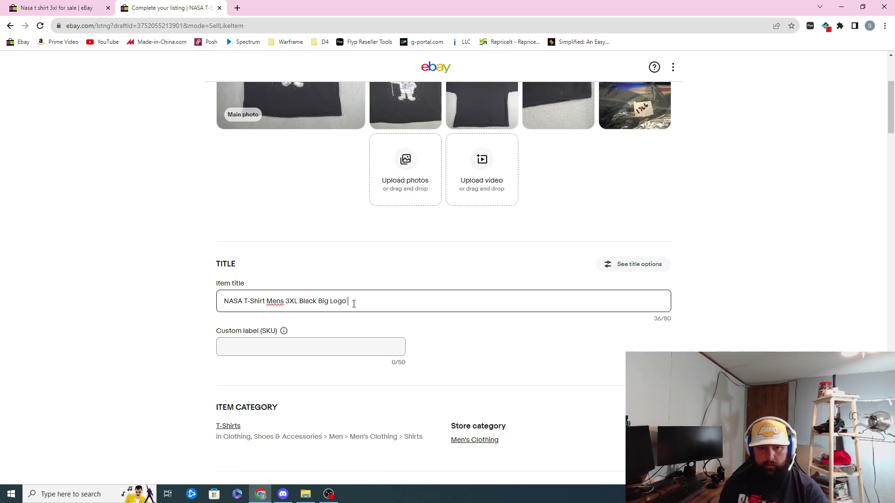
text( American )
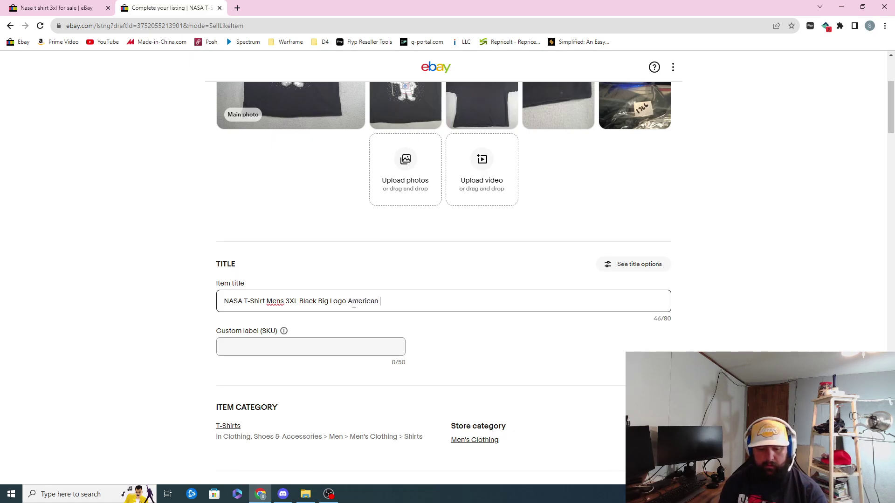
text(Flag S)
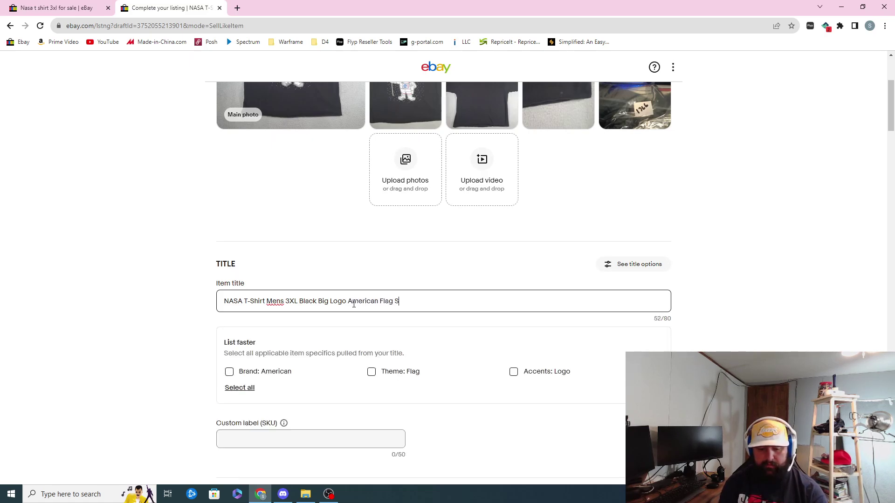
text(pace)
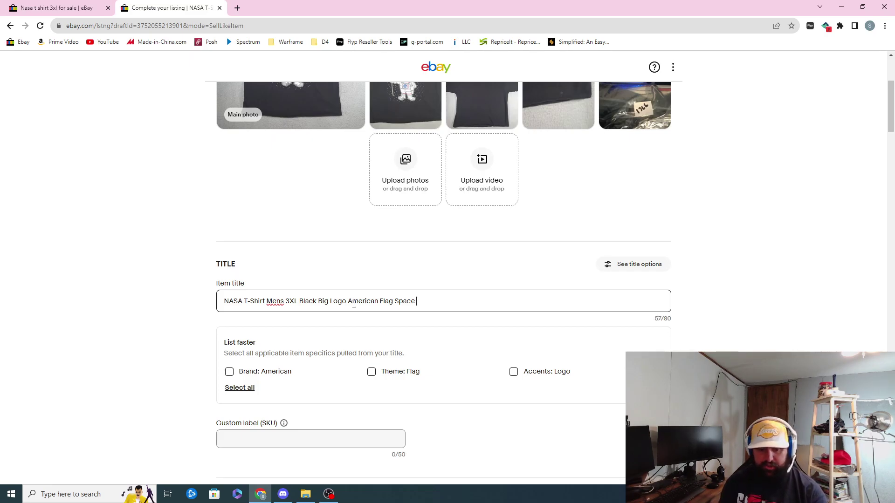
text(Spacesh)
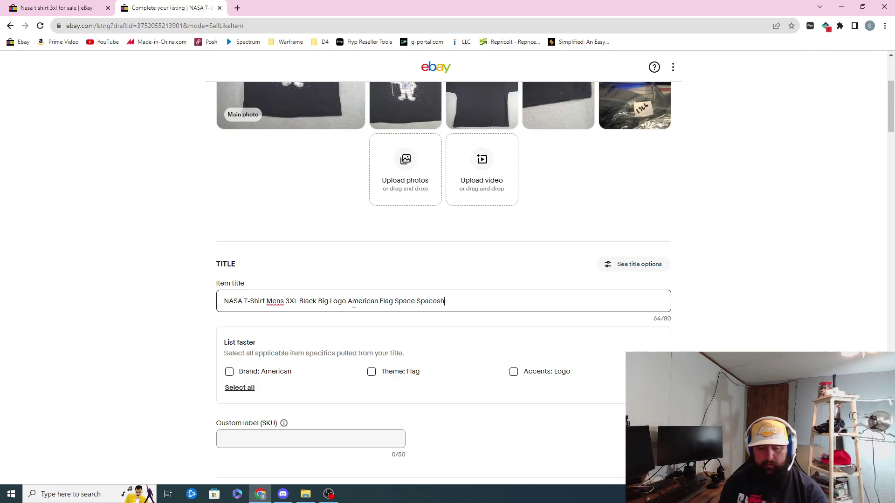
key(BackSpace)
key(BackSpace)
key(BackSpace)
key(BackSpace)
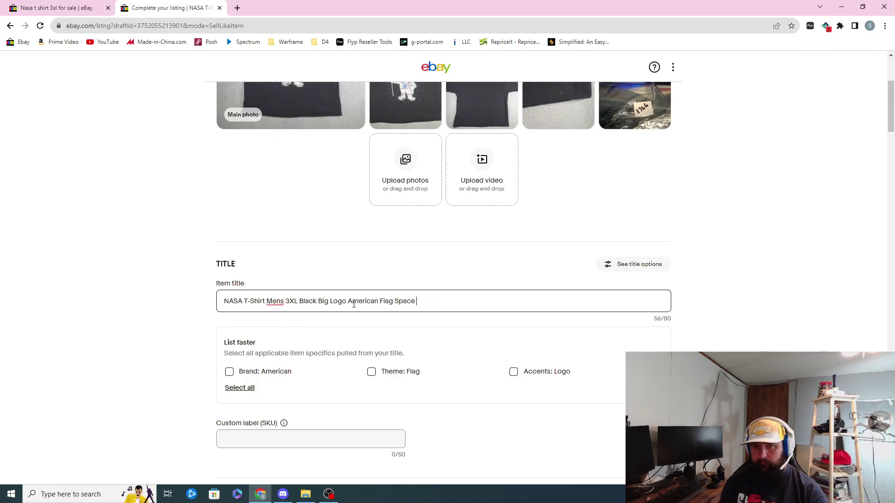
- Check the shirt photos for further keywords and add "Oversized" to the end of the item title
scroll(437, 285, up, 5)
mouse_move(437, 289)
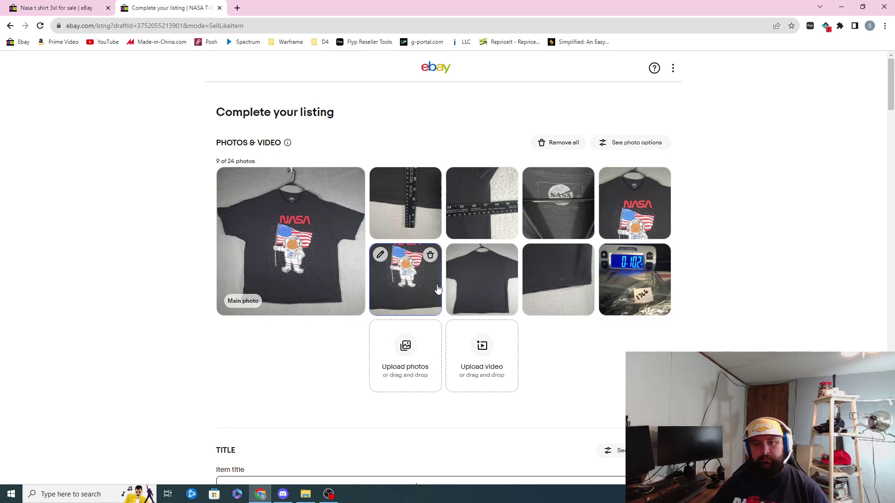
scroll(437, 289, down, 3)
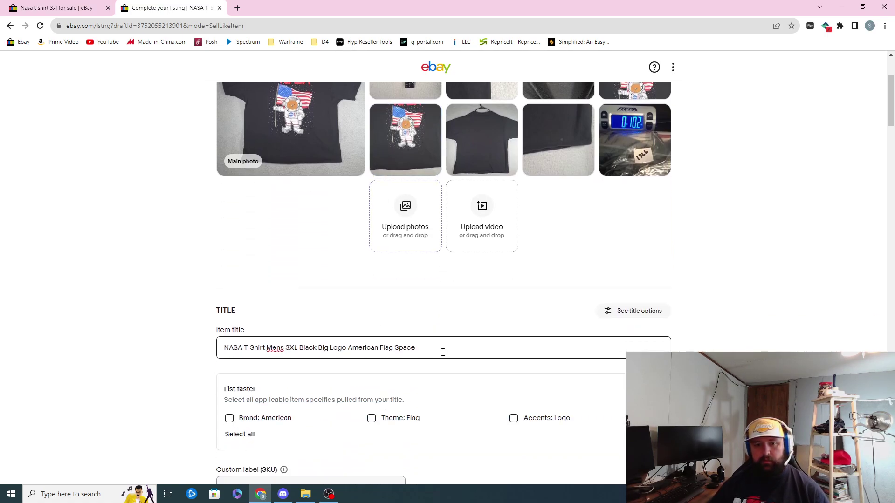
click(451, 349)
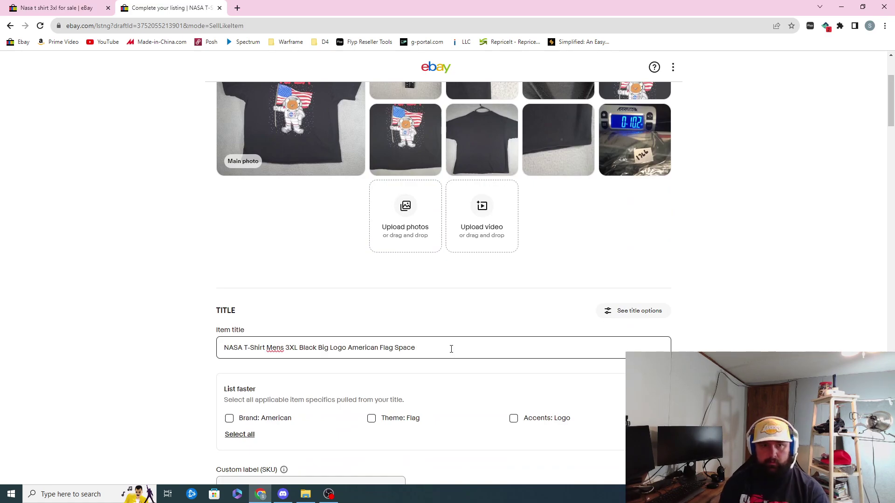
text(Oversized)
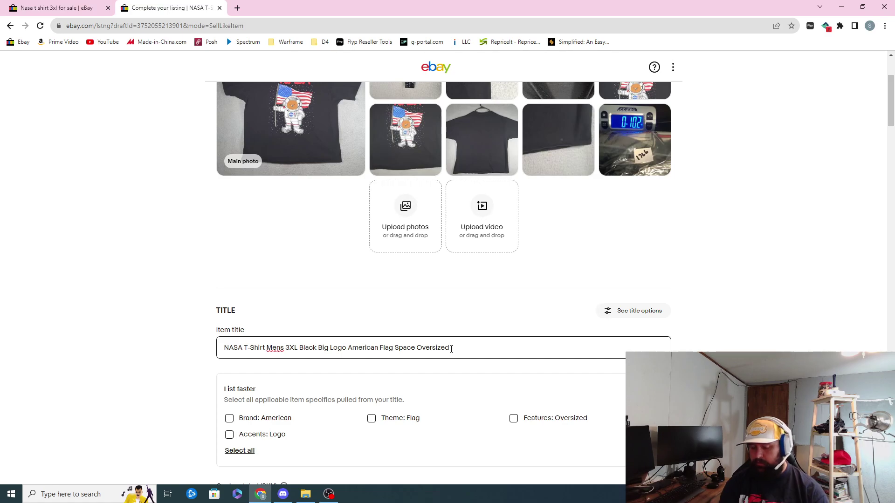
text(Sh)
key(BackSpace)
key(BackSpace)
key(BackSpace)
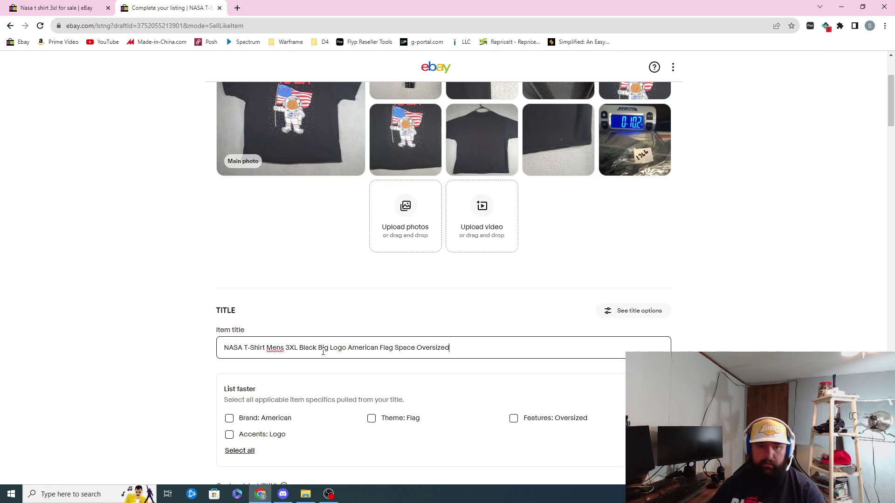
- Insert "Short Sleeve" between "Black" and "Big Logo" in the item title
text(Short )
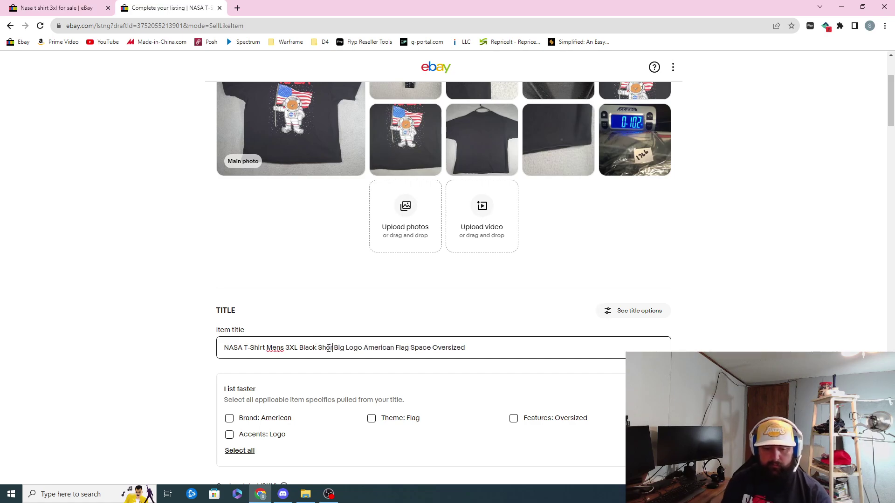
text(Sleeve)
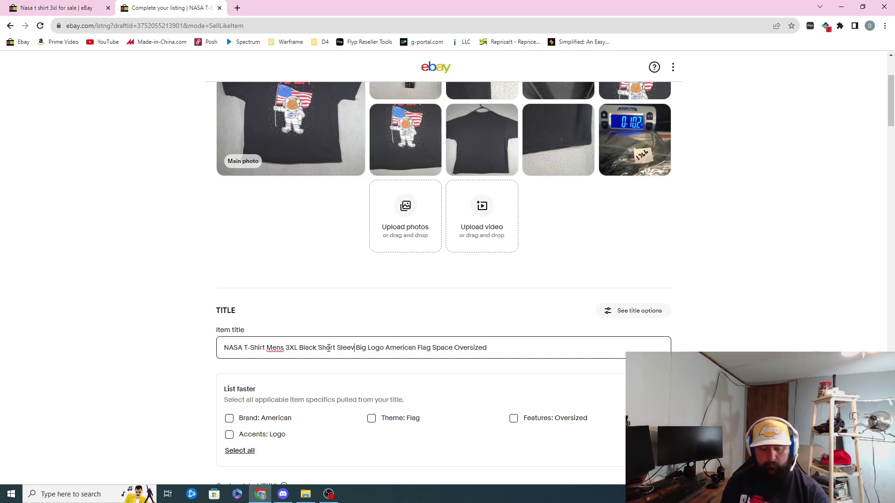
key(BackSpace)
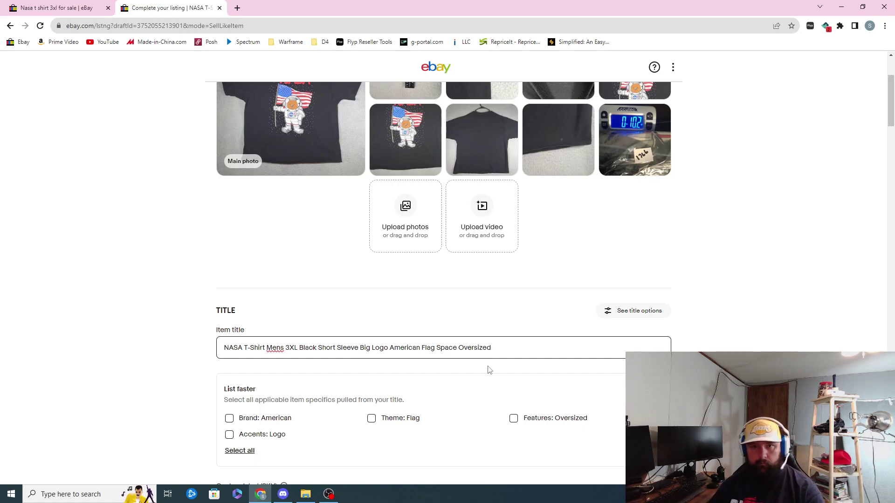
- Accept the suggested specifics Theme: Flag, Features: Oversized and Accents: Logo, and set the custom label (SKU) to 1766
scroll(489, 370, up, 3)
scroll(521, 376, down, 3)
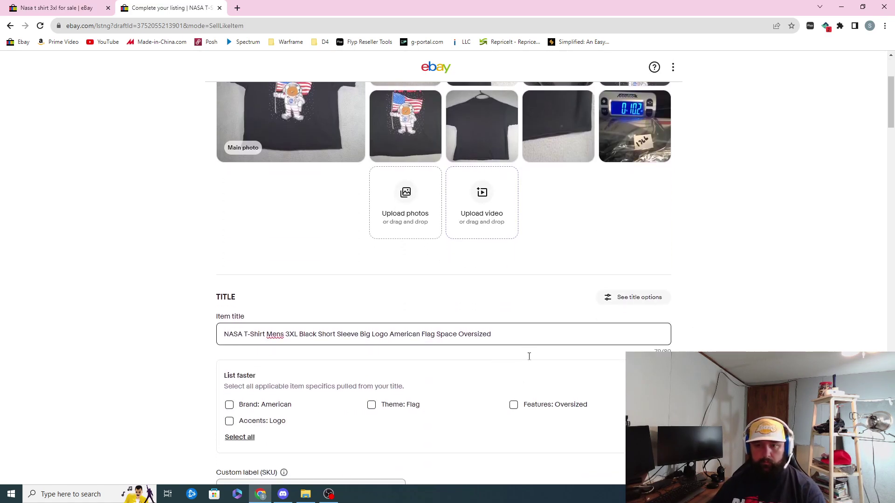
scroll(529, 357, down, 2)
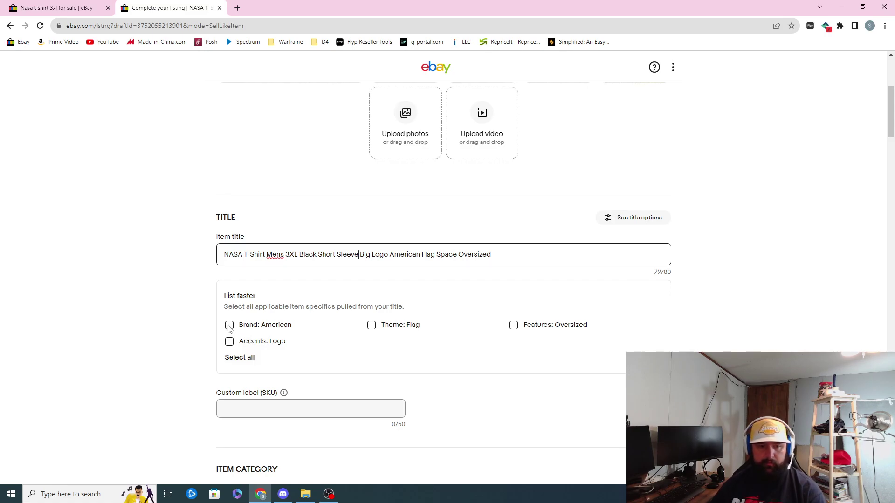
click(372, 325)
click(515, 325)
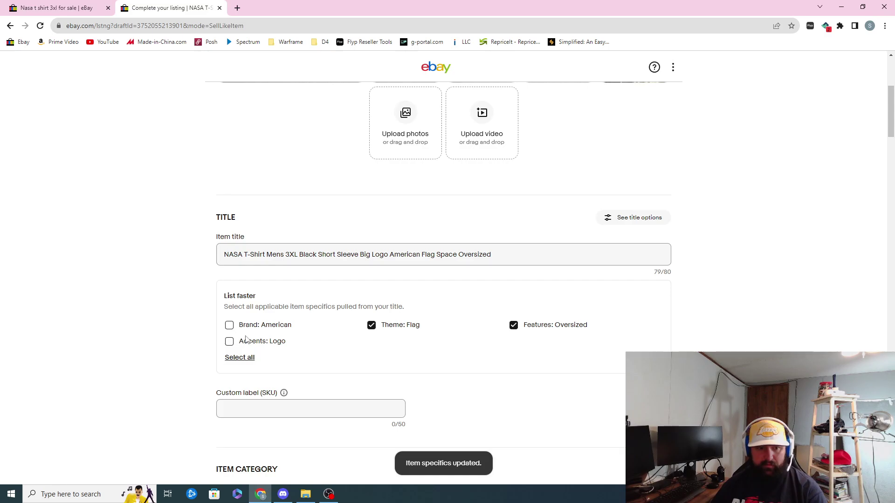
click(230, 342)
click(261, 411)
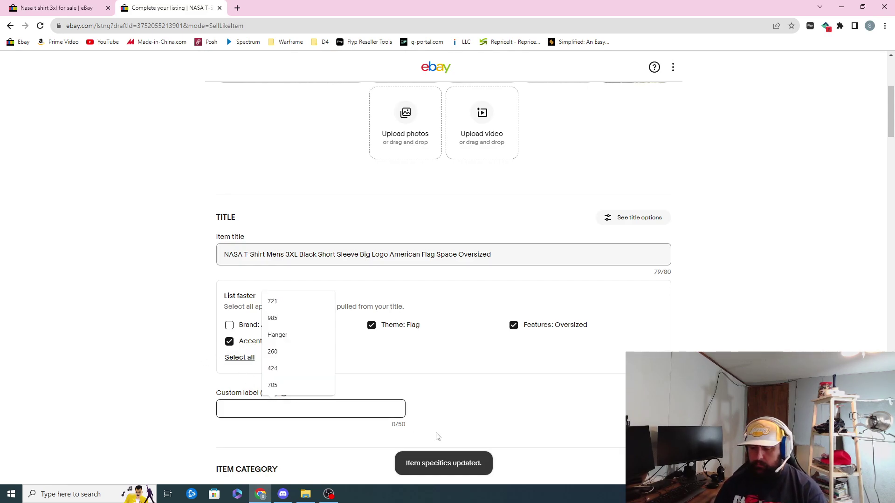
text(1766)
- Try the Big & Tall size type and look through its size options
scroll(437, 437, down, 3)
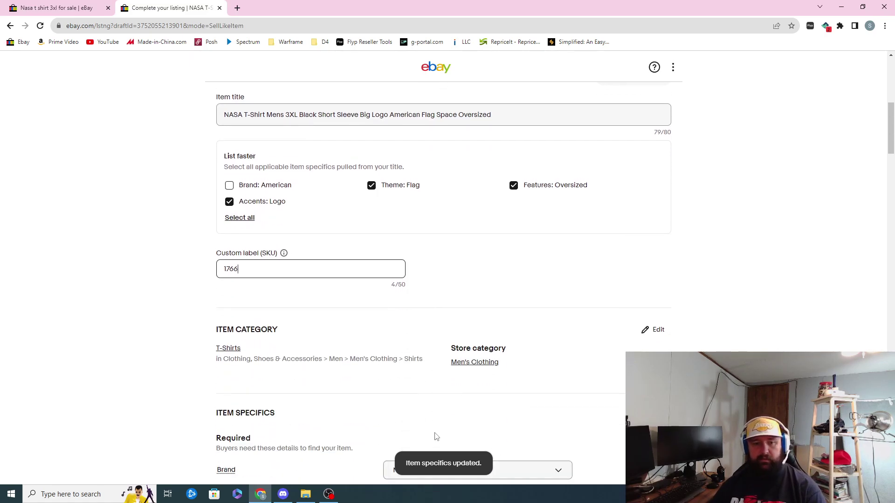
scroll(437, 436, down, 3)
scroll(375, 276, down, 2)
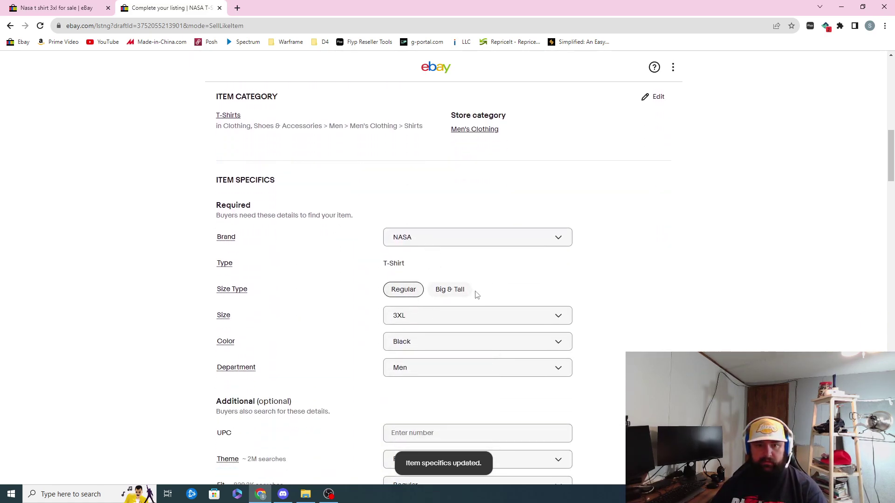
click(460, 297)
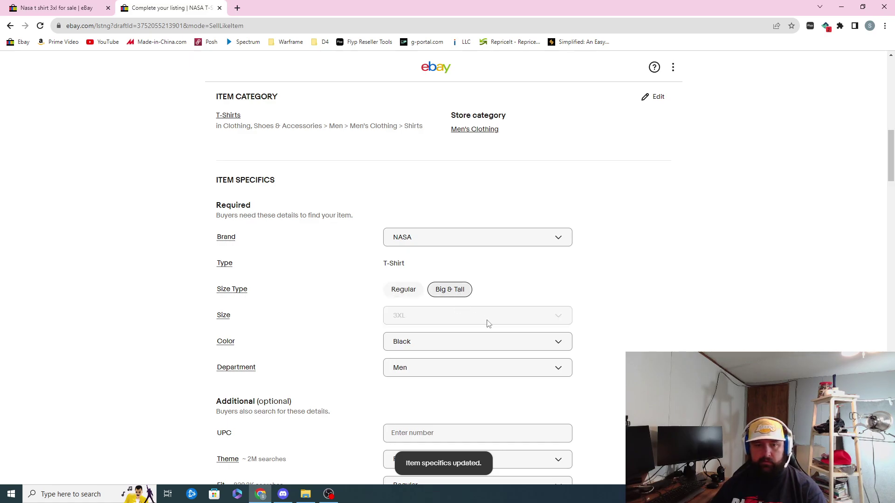
click(449, 316)
scroll(441, 380, down, 15)
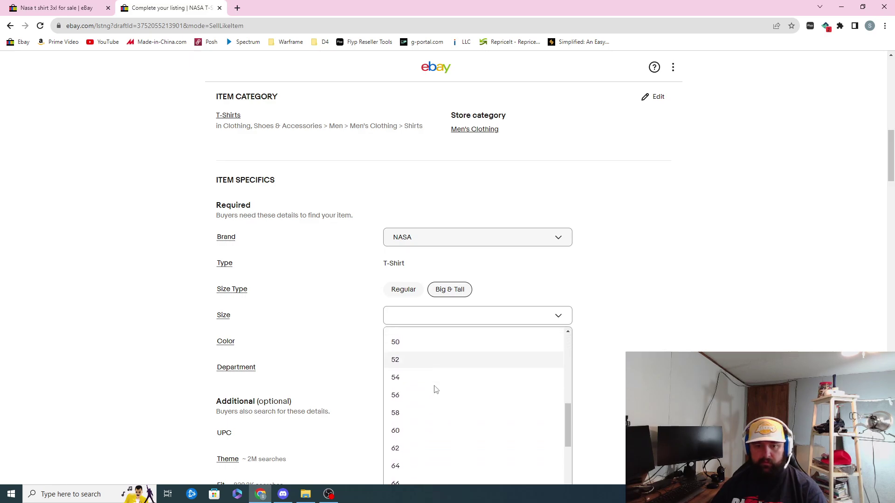
scroll(437, 390, down, 2)
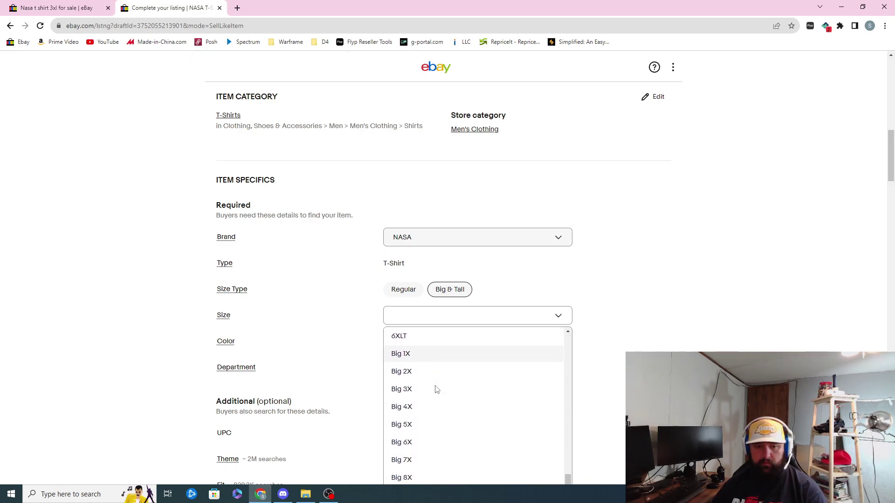
- Set the size type back to Regular and choose size 3XL
click(403, 290)
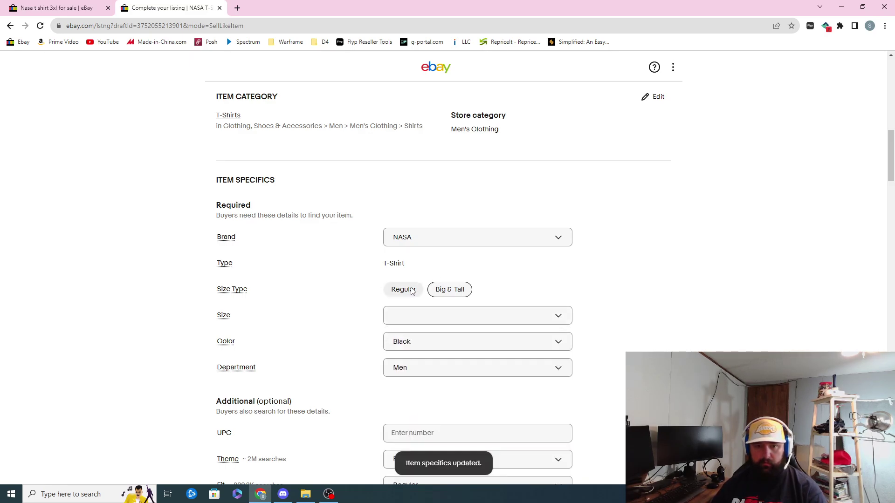
click(446, 321)
scroll(426, 391, down, 4)
scroll(428, 373, up, 3)
click(424, 371)
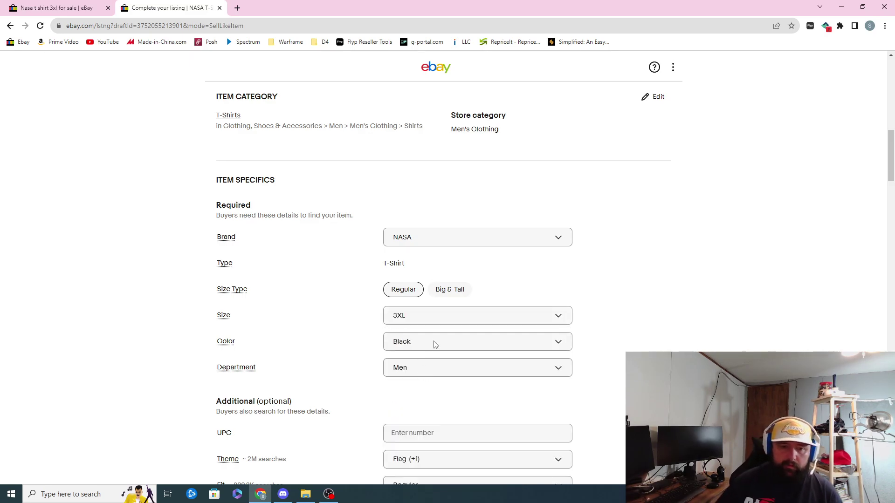
- Review the theme options selected in the additional item specifics
scroll(435, 344, down, 3)
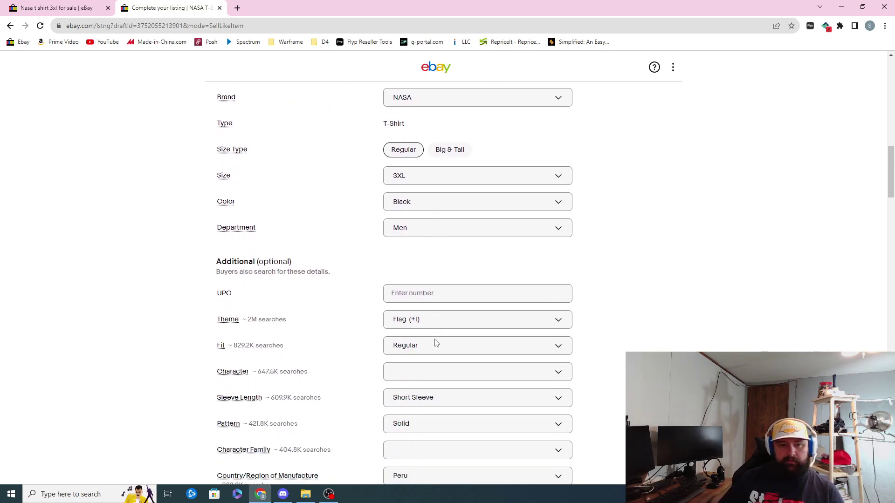
click(423, 319)
scroll(516, 385, down, 1)
click(614, 370)
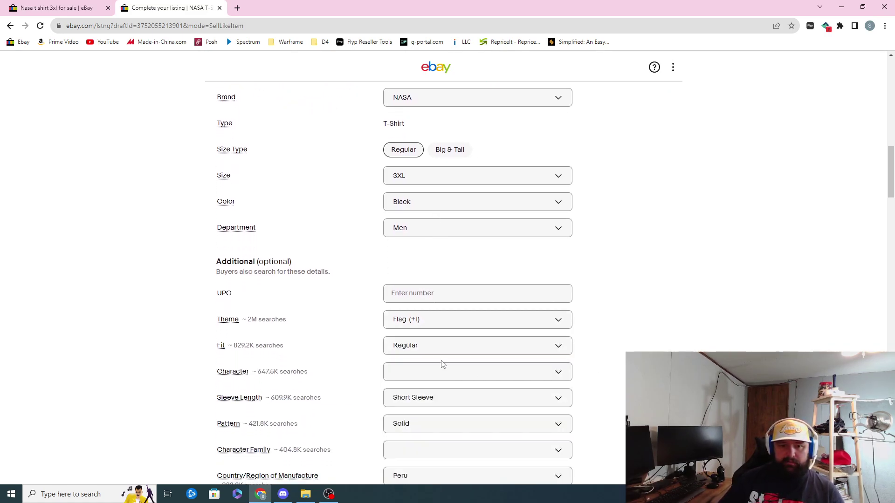
- Set the Fit specific to Relaxed and check the Sleeve Length options
click(450, 350)
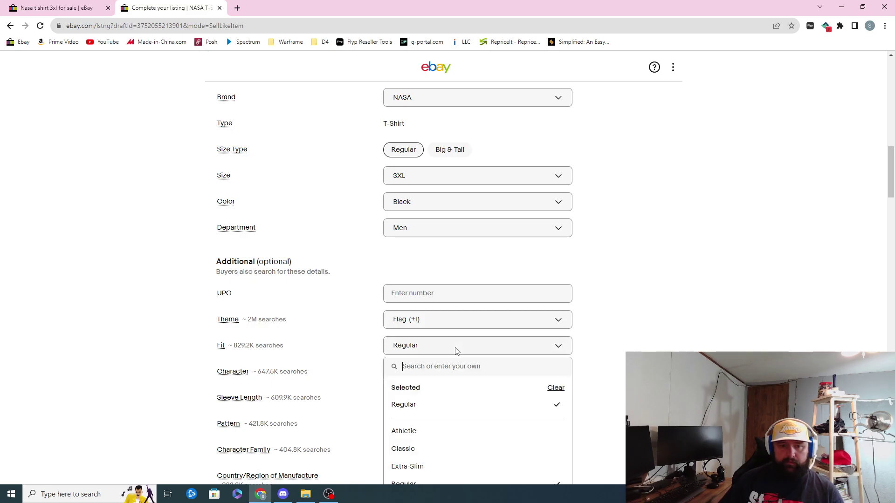
scroll(465, 402, down, 2)
click(450, 409)
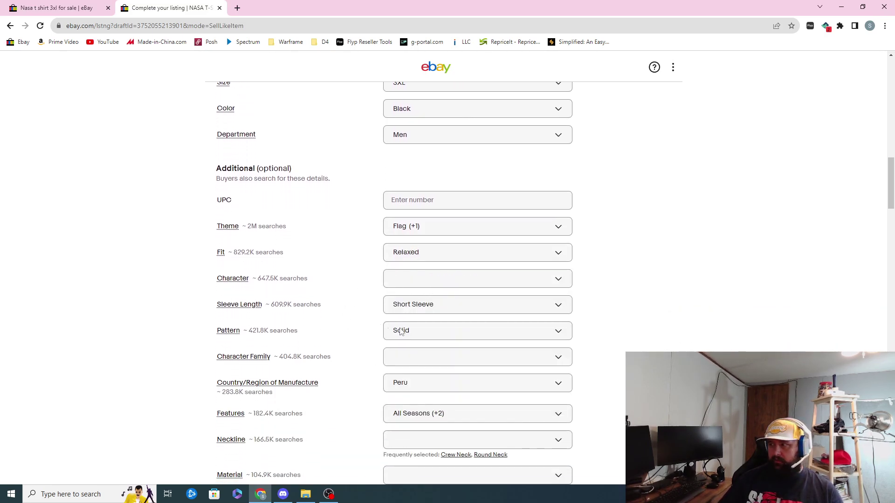
click(434, 305)
click(372, 344)
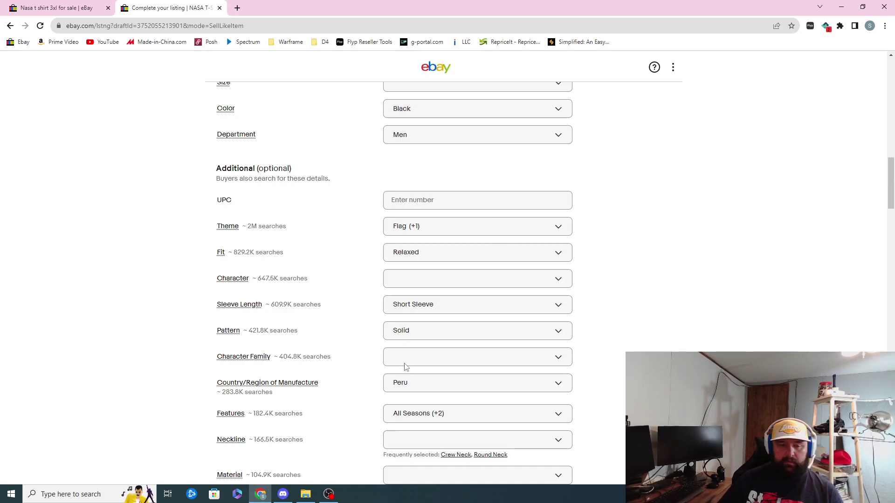
- Clear the country selected under Country/Region of Manufacture
scroll(405, 367, down, 1)
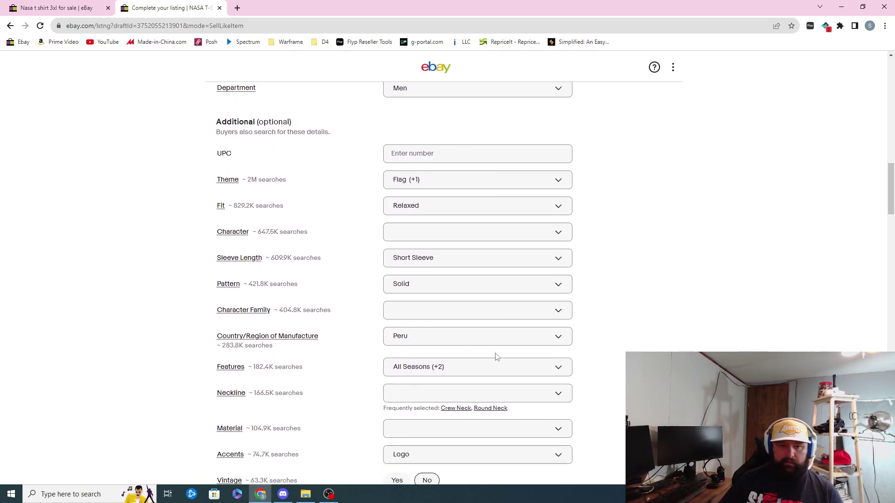
click(475, 343)
click(549, 379)
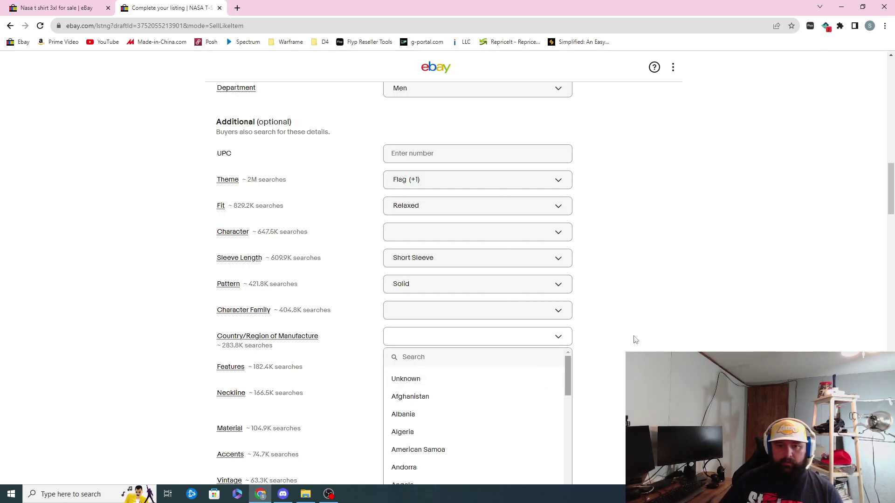
click(612, 328)
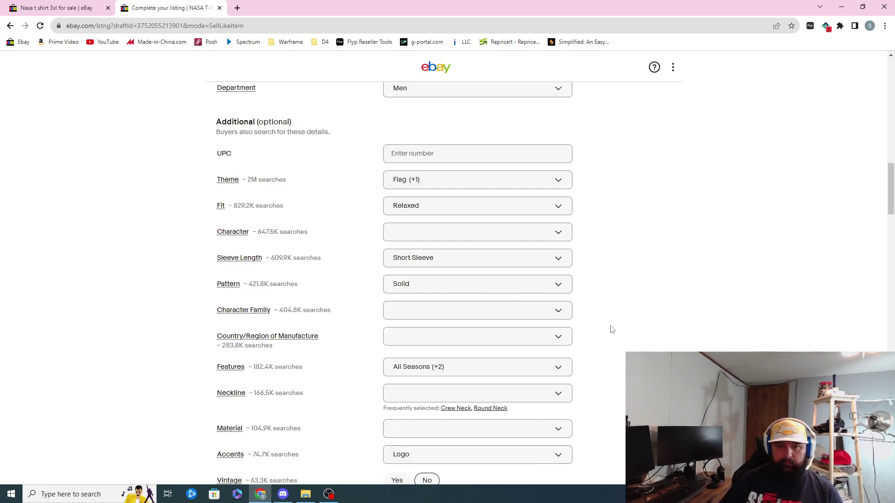
- Remove Preshrunk from the selected Features and look through the other feature options
scroll(610, 334, down, 1)
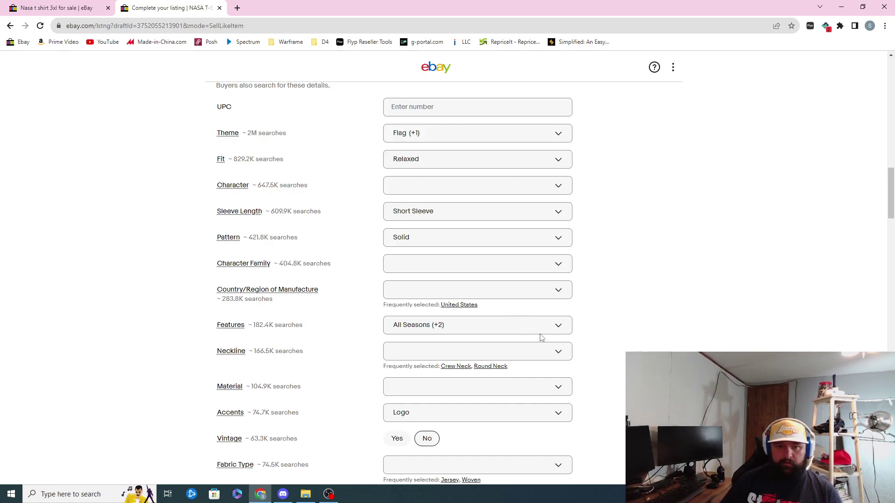
click(508, 329)
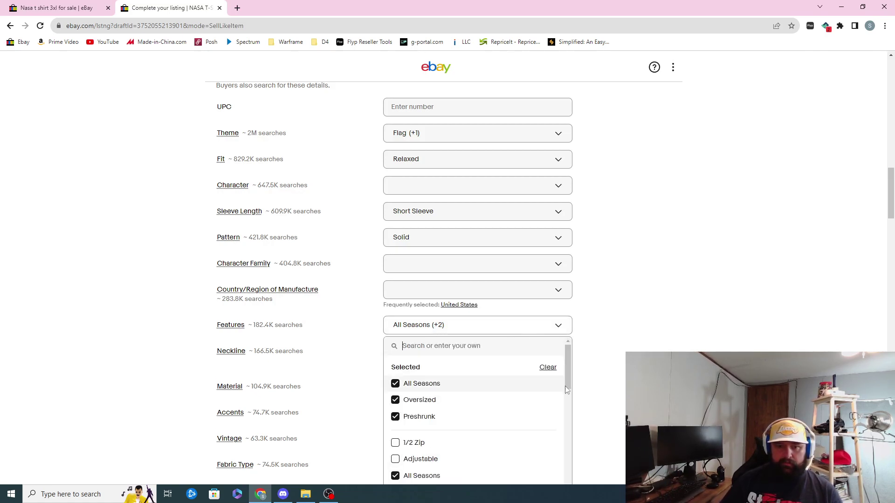
scroll(566, 392, down, 1)
click(396, 371)
scroll(469, 386, down, 2)
scroll(468, 390, down, 5)
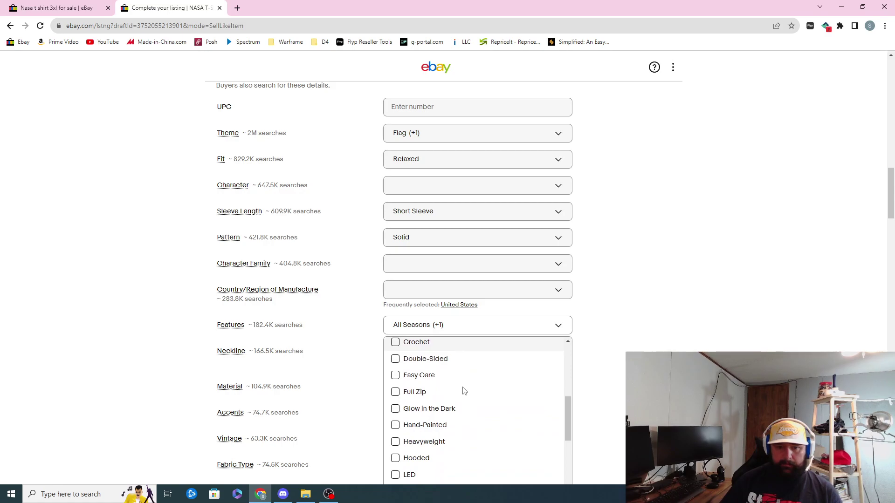
scroll(465, 391, down, 5)
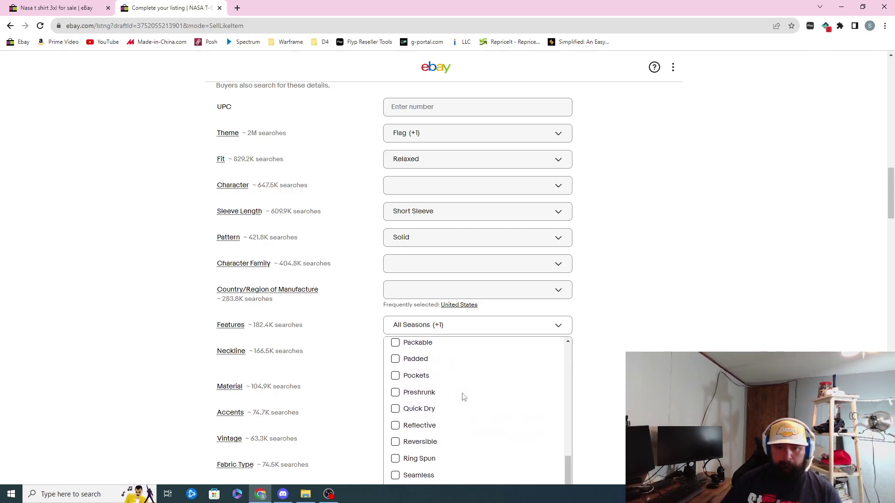
key(Escape)
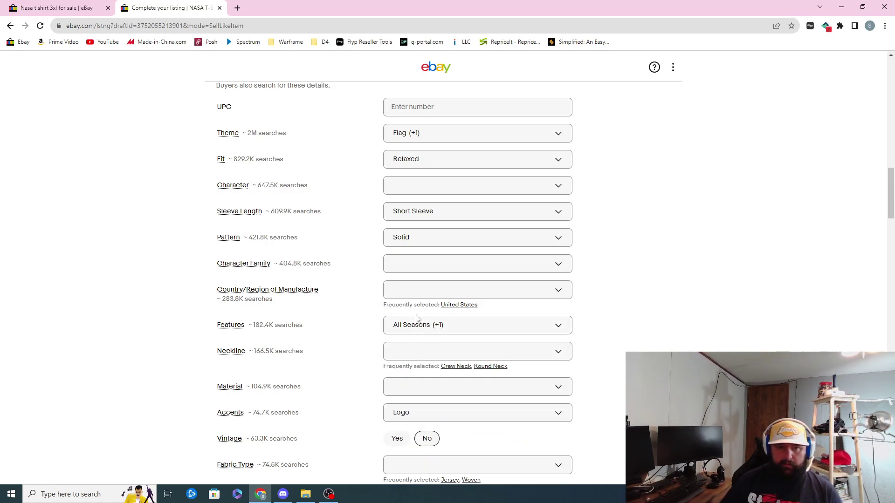
- Set the Neckline to Crew Neck and the Material to Cotton
click(461, 367)
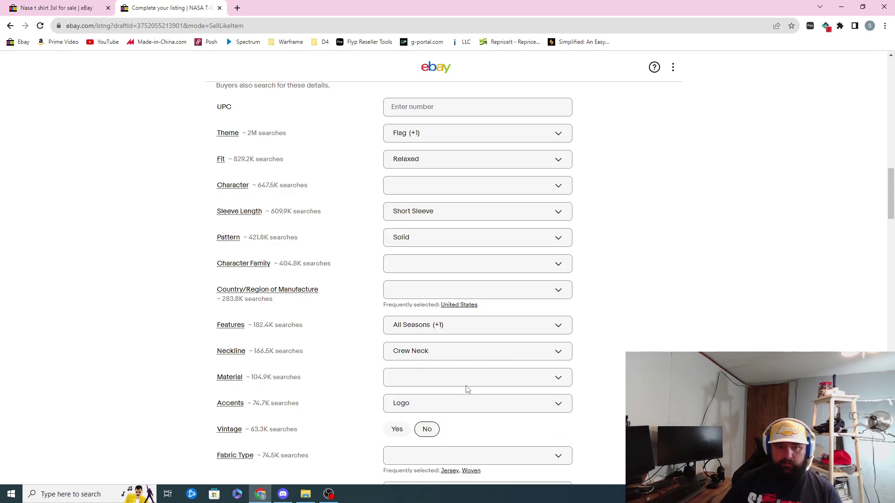
click(483, 383)
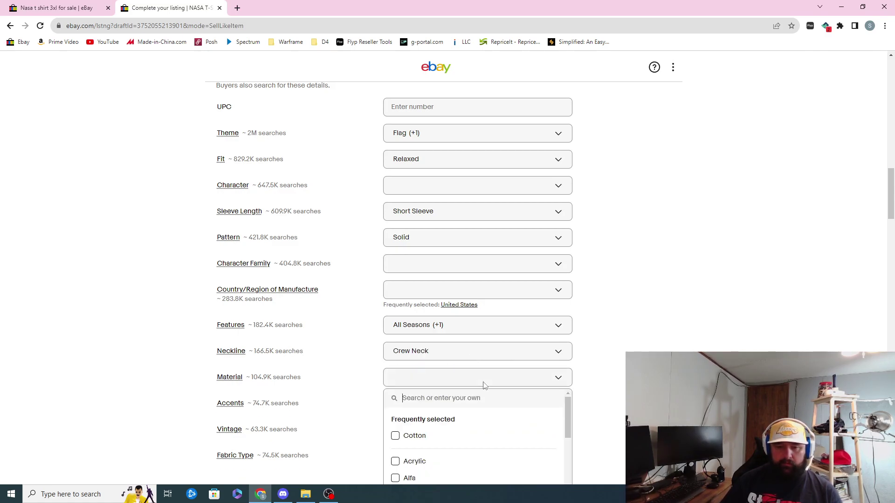
click(396, 436)
click(353, 392)
- Set the Fabric Type to Knit
scroll(443, 409, down, 1)
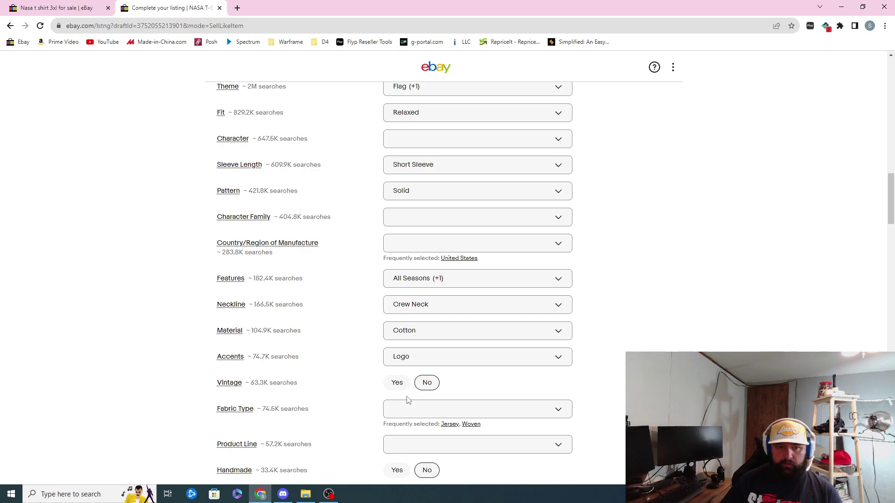
scroll(442, 383, down, 1)
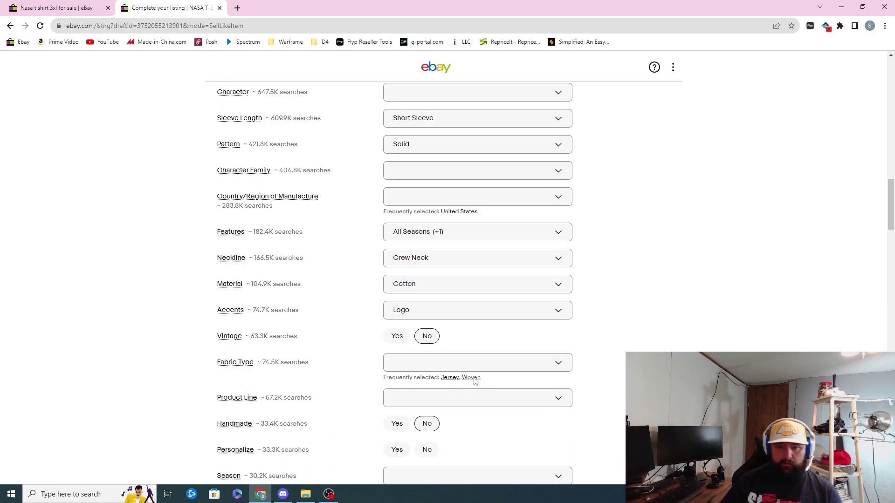
click(499, 362)
scroll(491, 411, down, 1)
scroll(466, 424, down, 3)
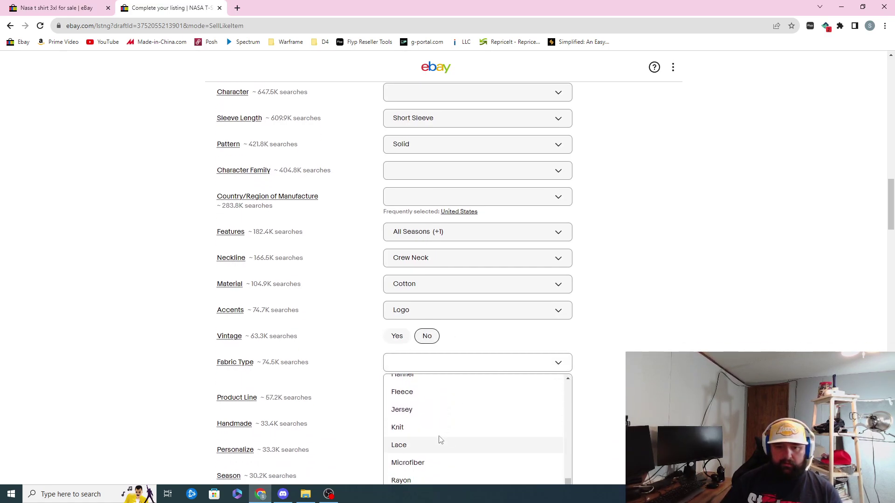
click(438, 431)
- Set Personalize to No and select all four seasons for the Season specific
scroll(419, 373, down, 1)
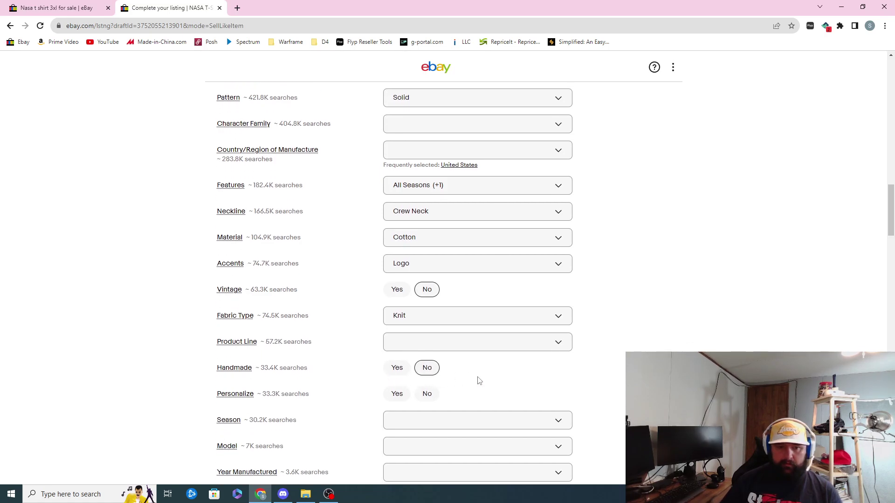
click(426, 394)
click(442, 421)
scroll(434, 405, down, 3)
click(396, 339)
click(396, 355)
click(396, 372)
click(396, 448)
click(365, 366)
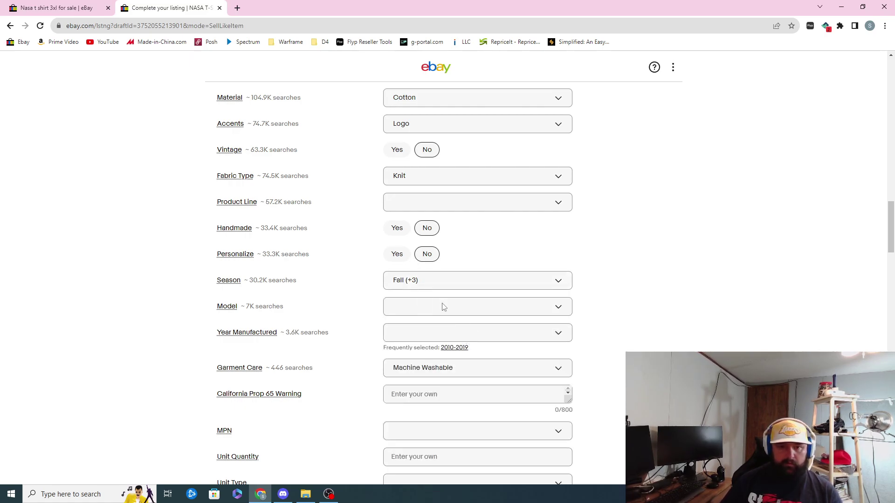
- Delete the custom Graphic Print specific from the additional item specifics
scroll(443, 349, down, 1)
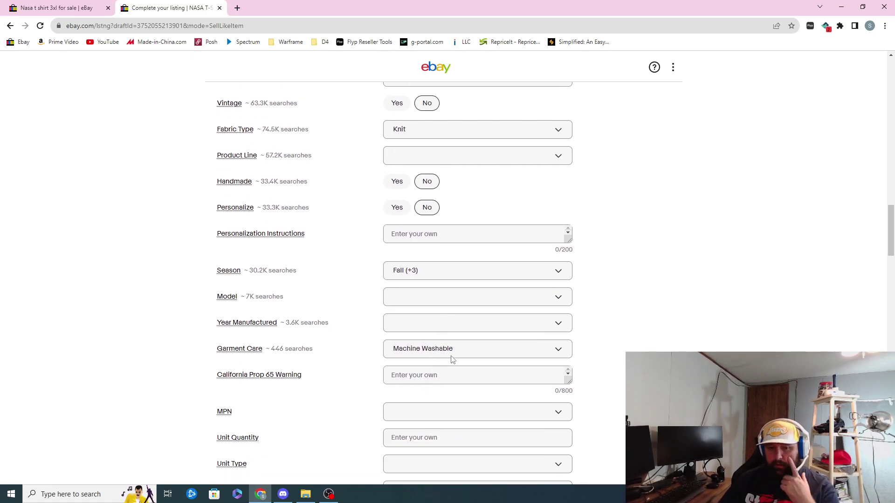
scroll(450, 394, down, 2)
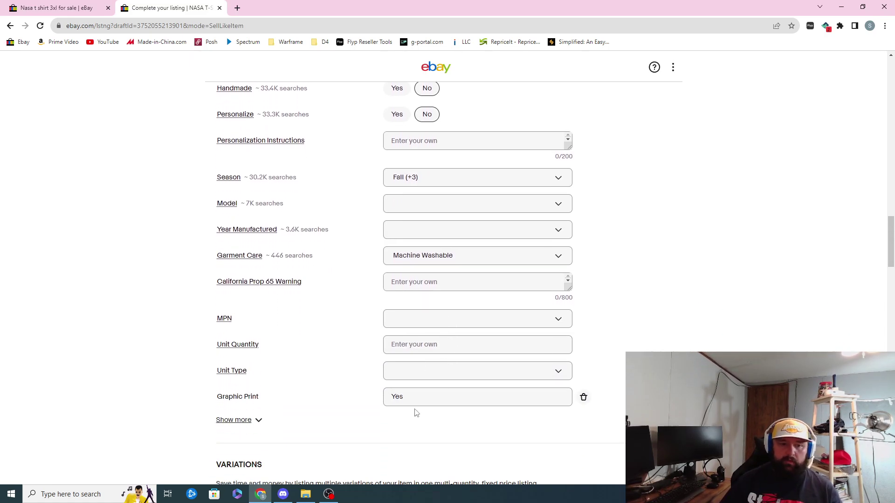
click(584, 396)
- Set the item condition to Pre-owned and describe the condition as "Good used condition no major flaws"
scroll(572, 374, down, 3)
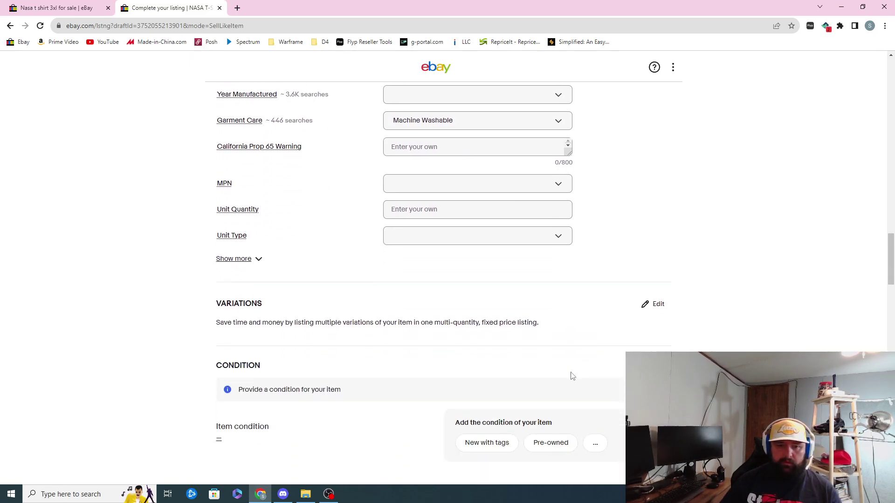
click(552, 439)
click(460, 435)
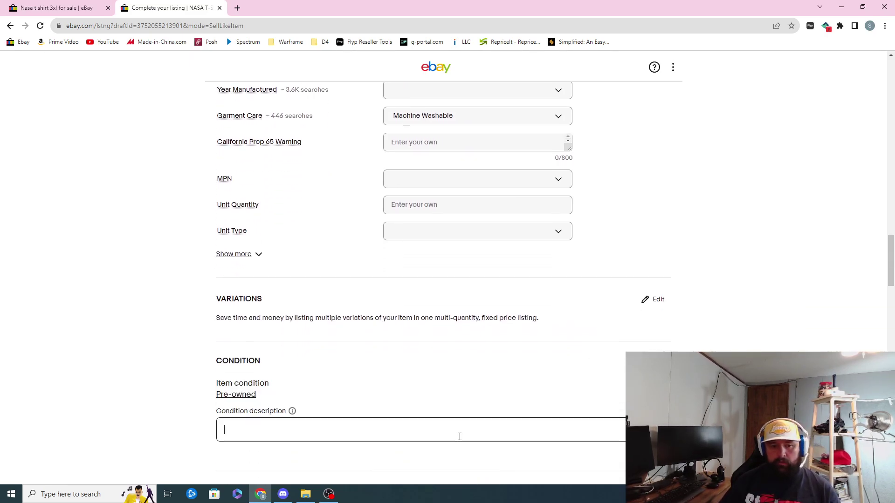
text(Good used condition no major flaws)
- Replace "no major flaws" in the condition description with "small stain on back some fabric fray"
drag(384, 430, 289, 421)
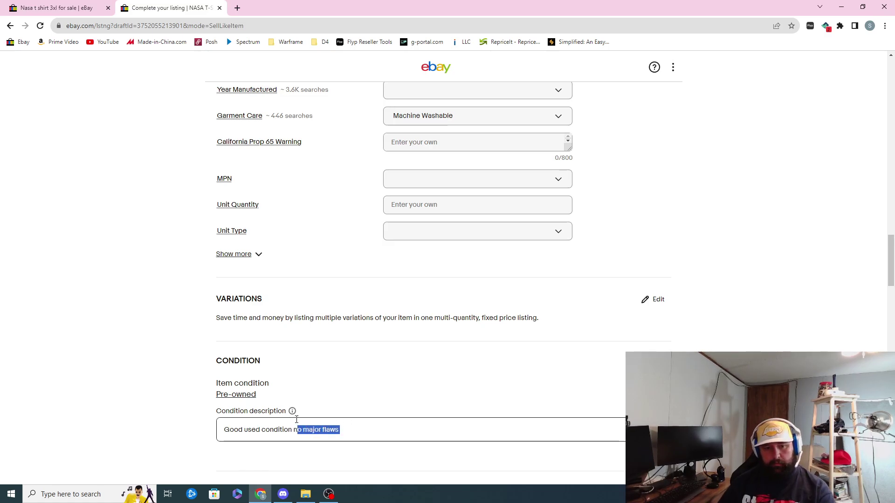
key(BackSpace)
key(BackSpace)
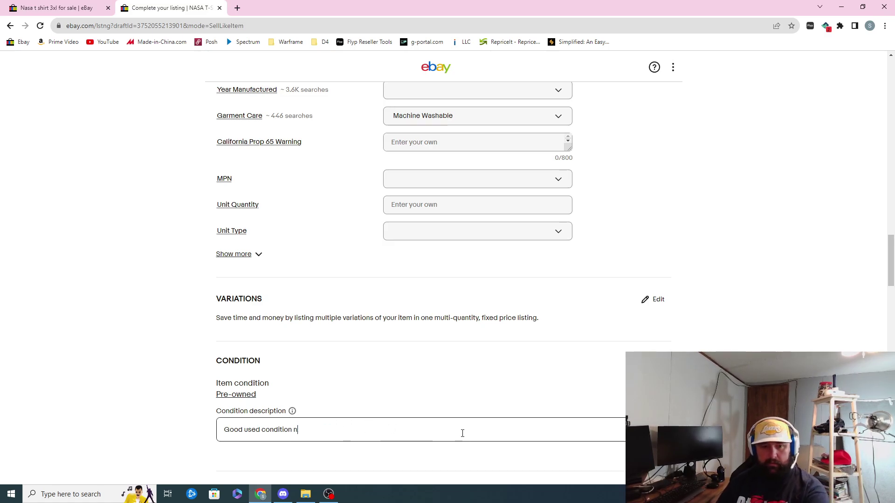
text(small s)
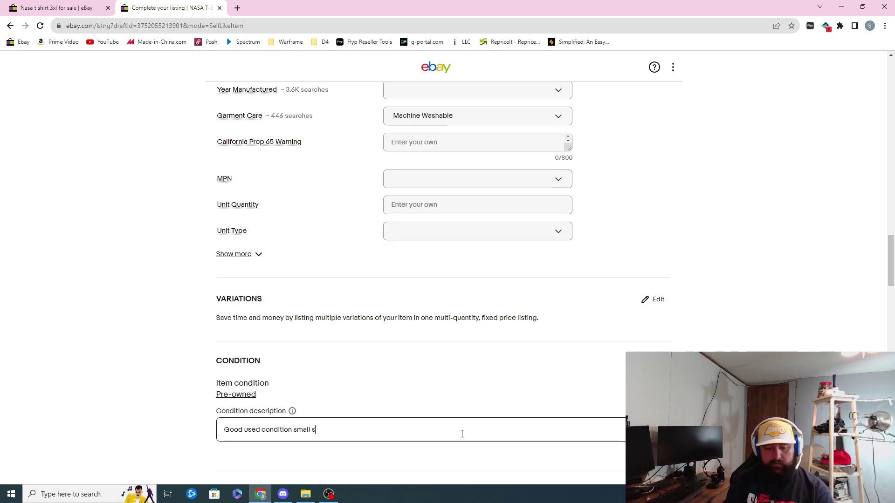
text(tain on back)
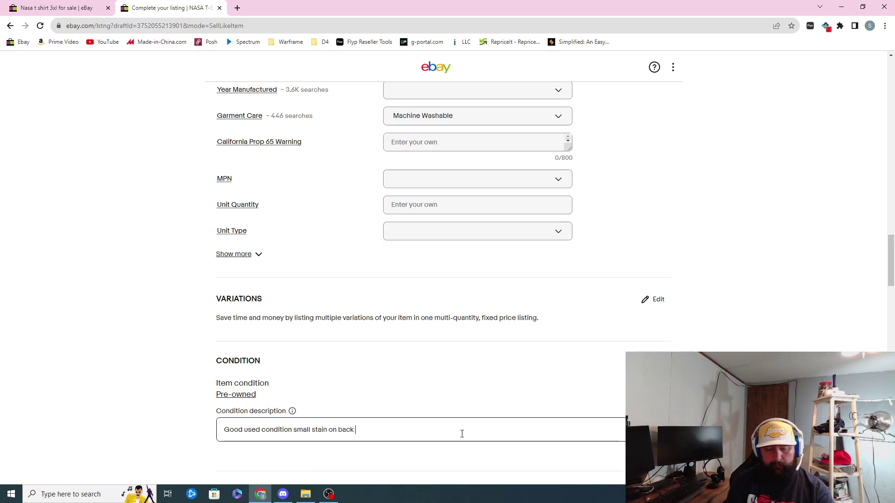
text( some f)
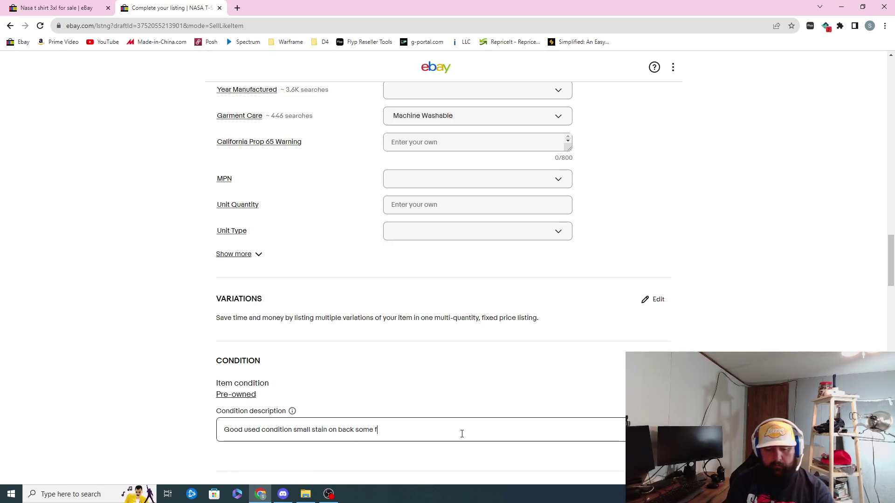
text(abric fray)
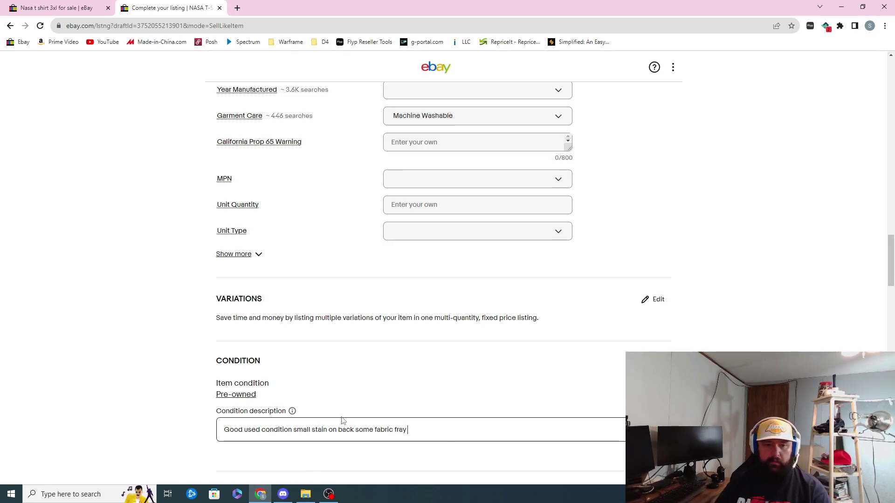
- Move the close-up photo of the stain near the hem directly after the main photo and inspect it enlarged
scroll(343, 420, down, 2)
scroll(354, 413, up, 20)
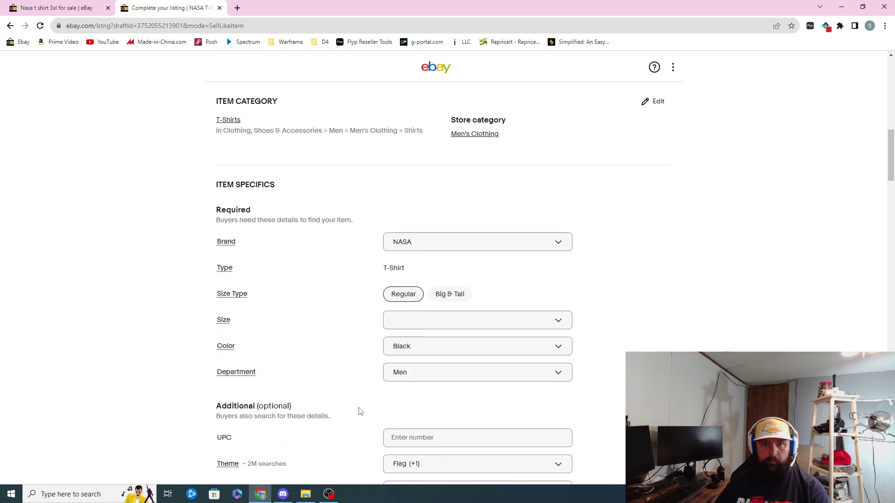
drag(540, 208, 406, 116)
scroll(492, 237, up, 1)
scroll(493, 237, up, 1)
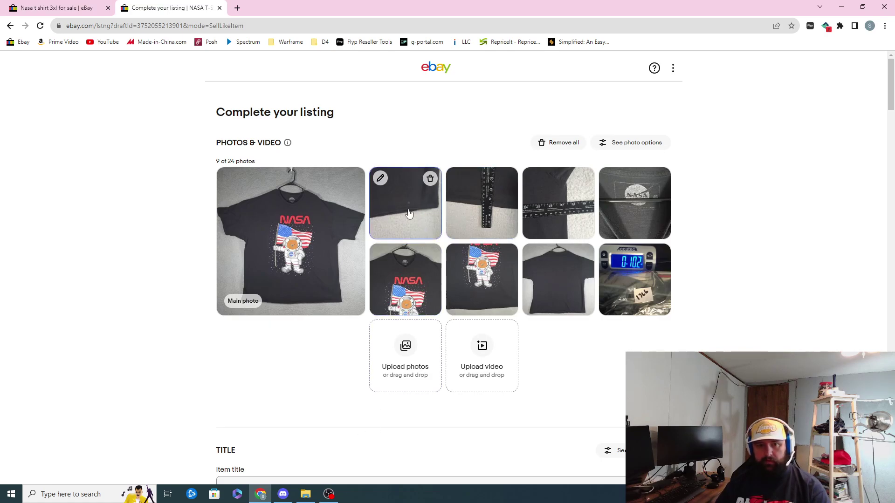
click(409, 213)
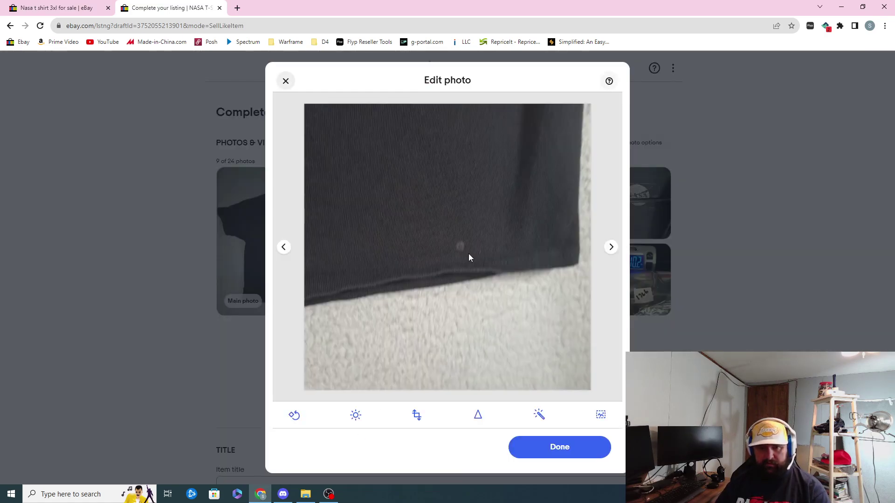
click(286, 81)
- Insert the saved Clothes template into the item description and fill in the size as 3XL
scroll(448, 280, down, 8)
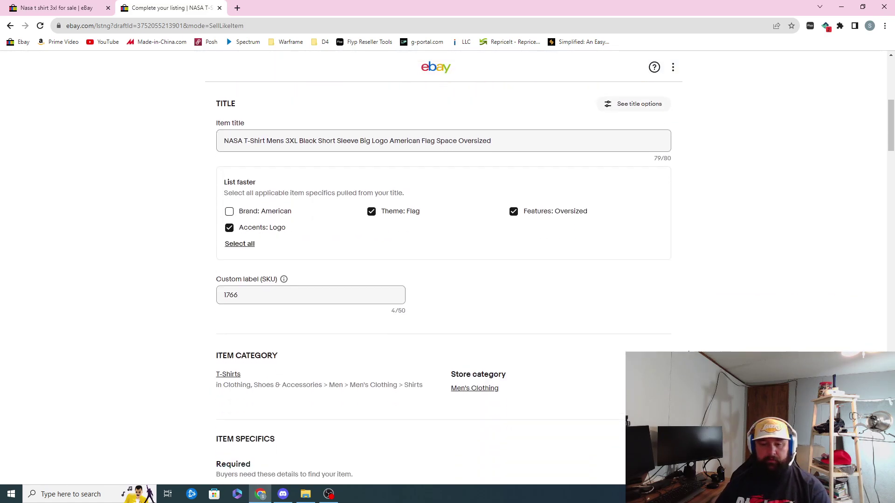
scroll(687, 351, down, 20)
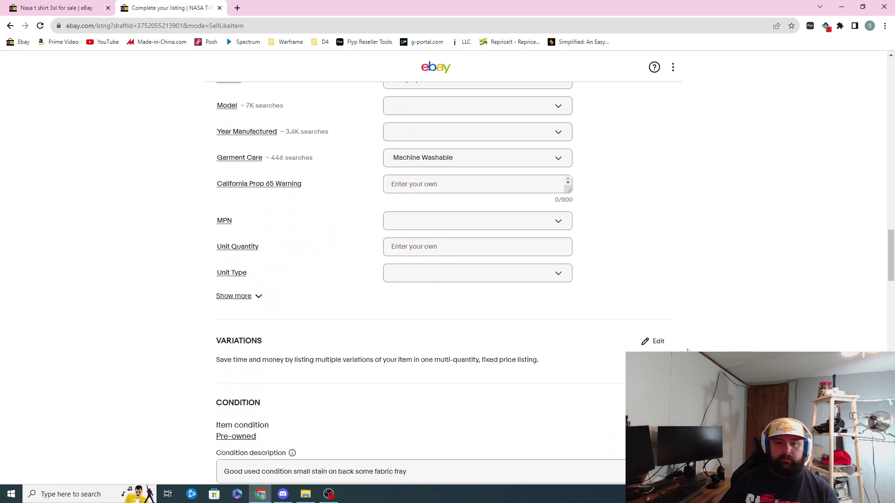
scroll(644, 362, down, 3)
scroll(480, 389, down, 3)
click(260, 304)
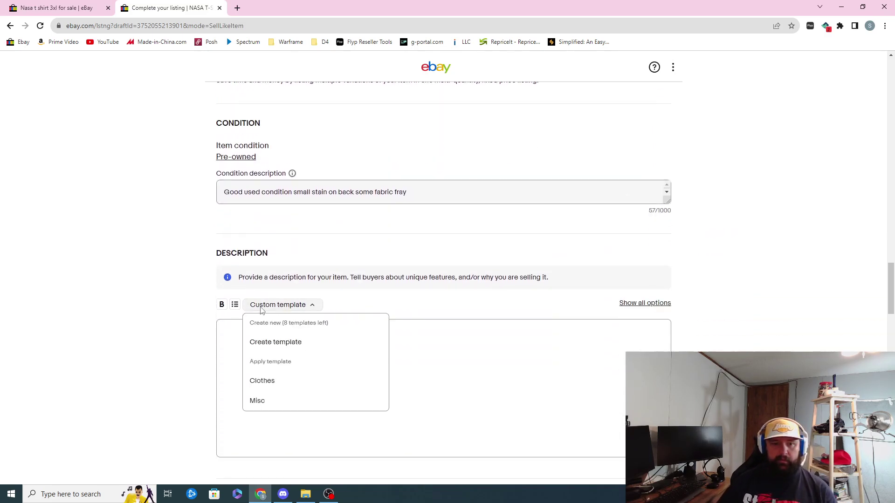
mouse_move(272, 389)
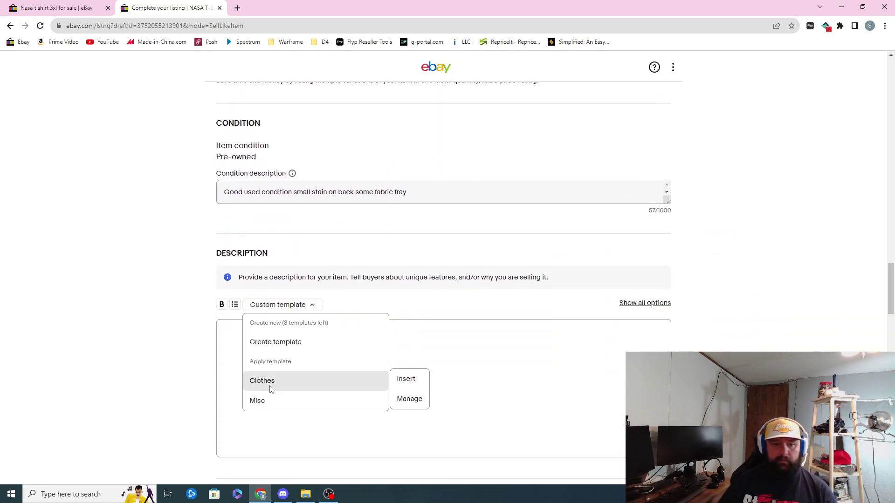
click(404, 378)
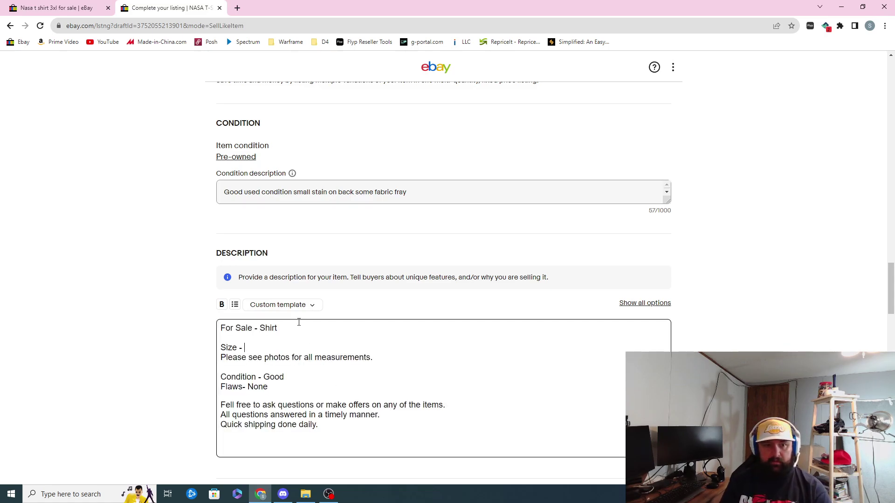
text(XL)
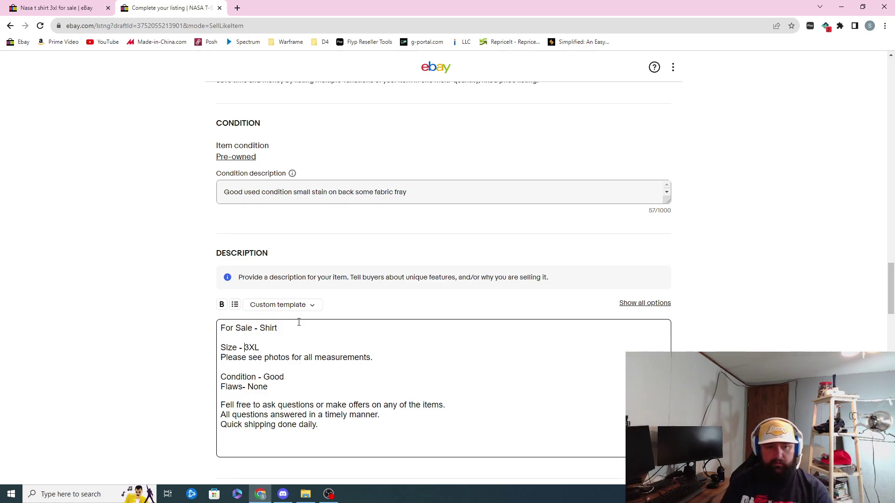
- Copy "small stain on back some fabric fray" from the condition description and paste it over "None" in the description's Flaws line
drag(294, 196, 445, 194)
key(ctrl+c)
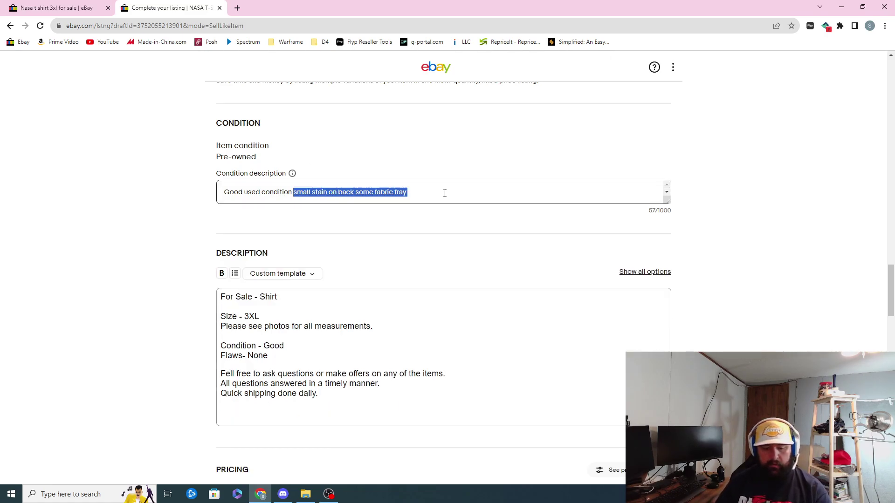
scroll(445, 194, down, 3)
click(261, 217)
drag(251, 216, 269, 215)
key(ctrl+v)
- Set the Buy It Now price to $15
scroll(293, 238, down, 4)
click(285, 221)
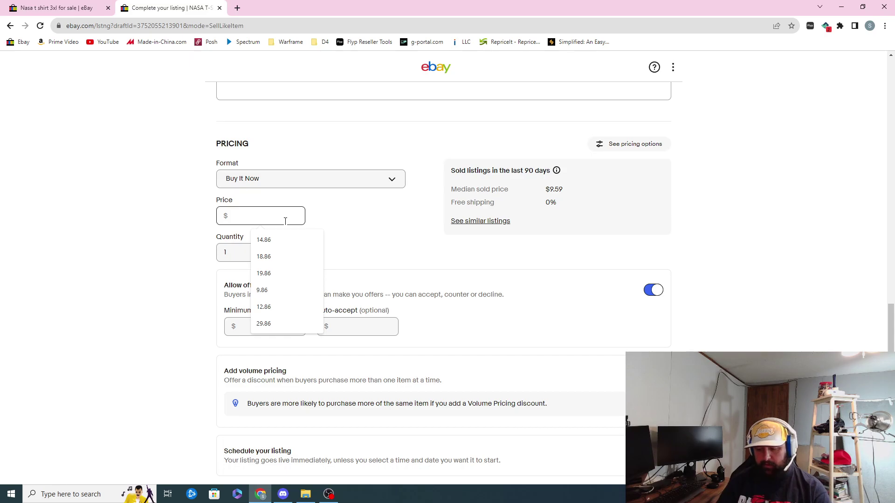
text(15)
click(342, 220)
- Set the package weight to 12 oz and the package dimensions to 12 x 9 x 1 in
scroll(341, 220, down, 3)
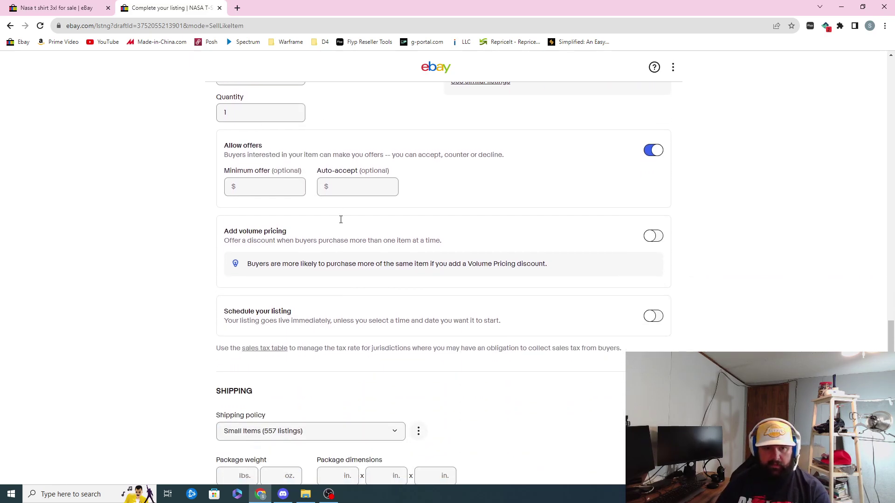
scroll(340, 233, down, 1)
scroll(345, 306, down, 2)
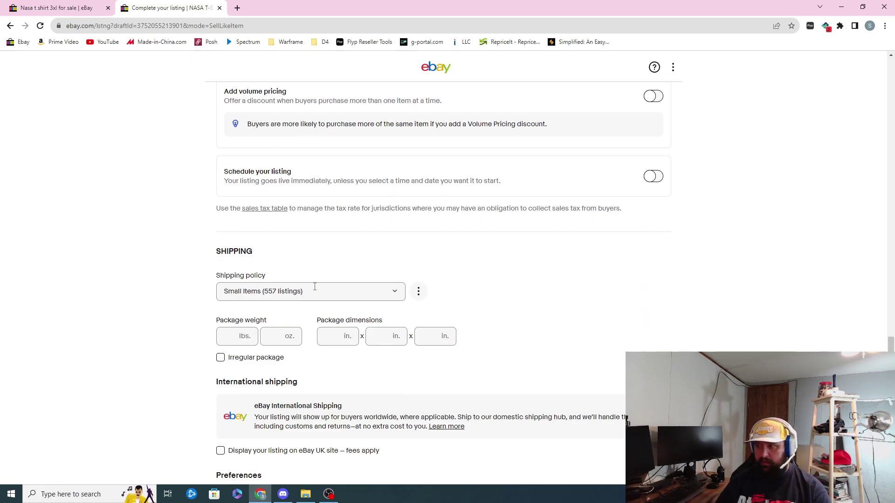
click(278, 336)
text(12)
key(Tab)
text(12)
key(Tab)
text(9)
key(Tab)
text(1)
click(555, 267)
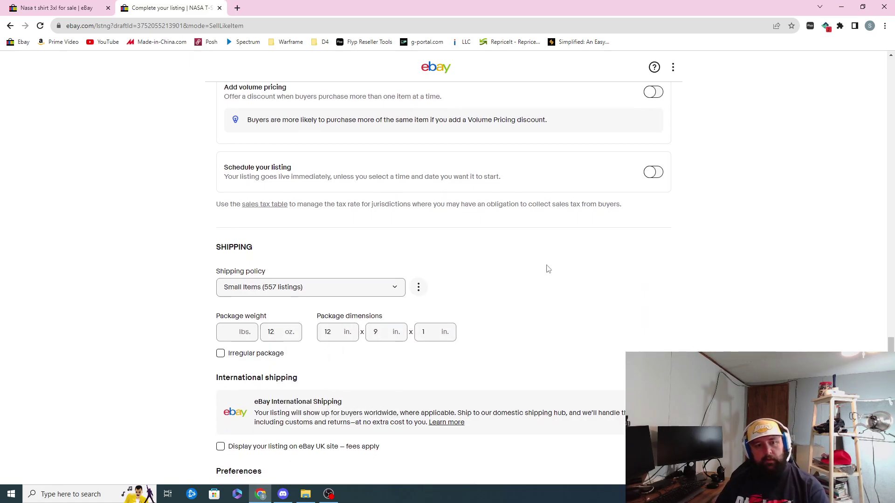
- Try to publish the NASA T-shirt listing
scroll(541, 273, down, 5)
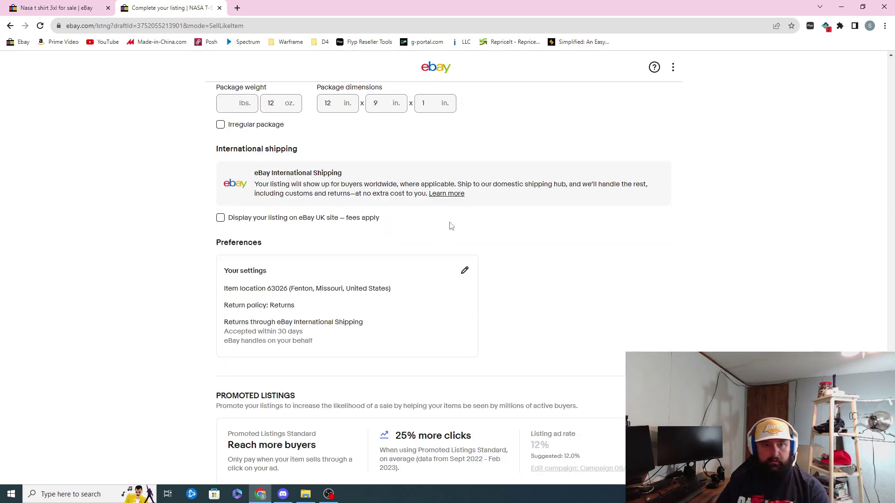
scroll(543, 251, down, 9)
click(467, 409)
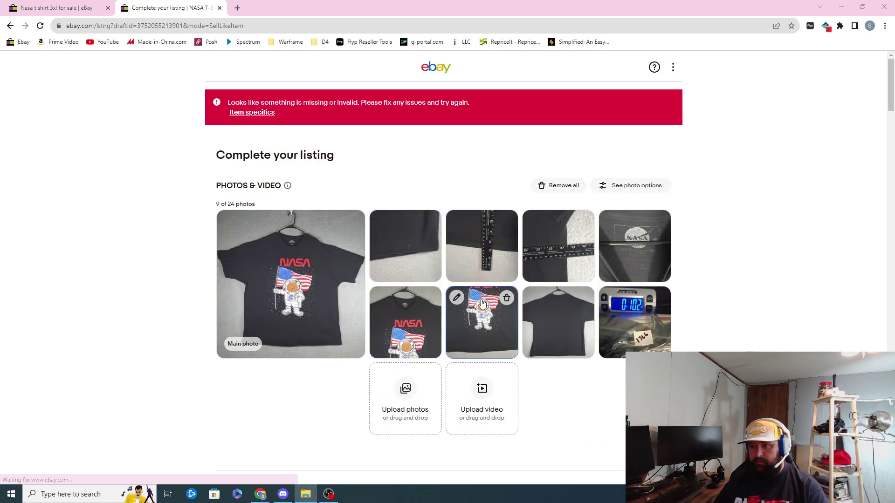
- Go to the flagged item specifics and set the required size to 3XL
click(252, 113)
scroll(255, 118, down, 4)
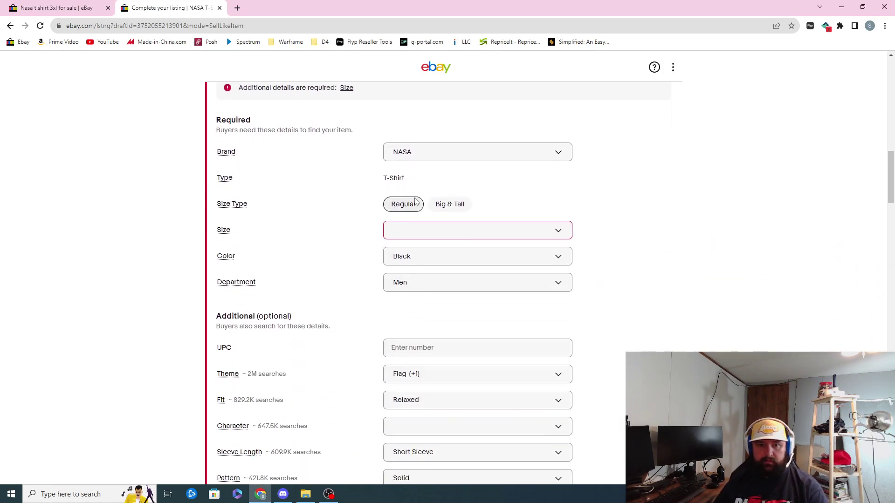
click(445, 235)
click(441, 378)
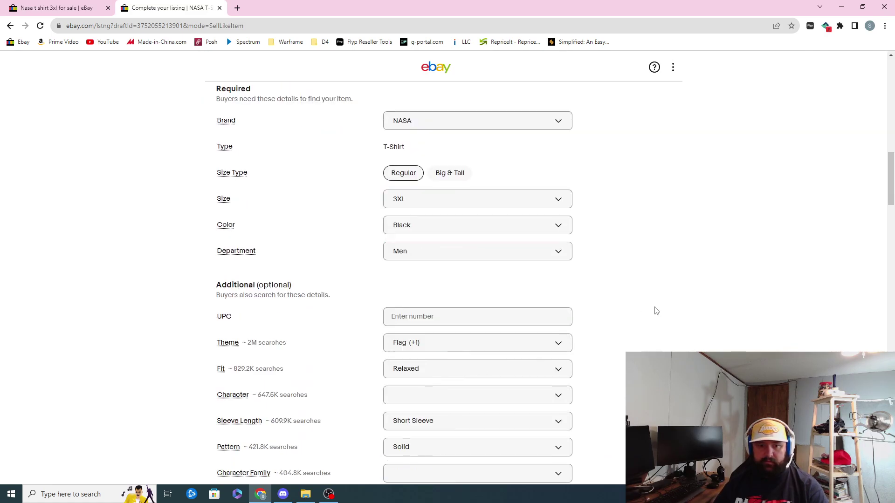
- Publish the NASA T-shirt listing and close the confirmation to return to the active listings
scroll(794, 275, down, 15)
scroll(788, 298, down, 20)
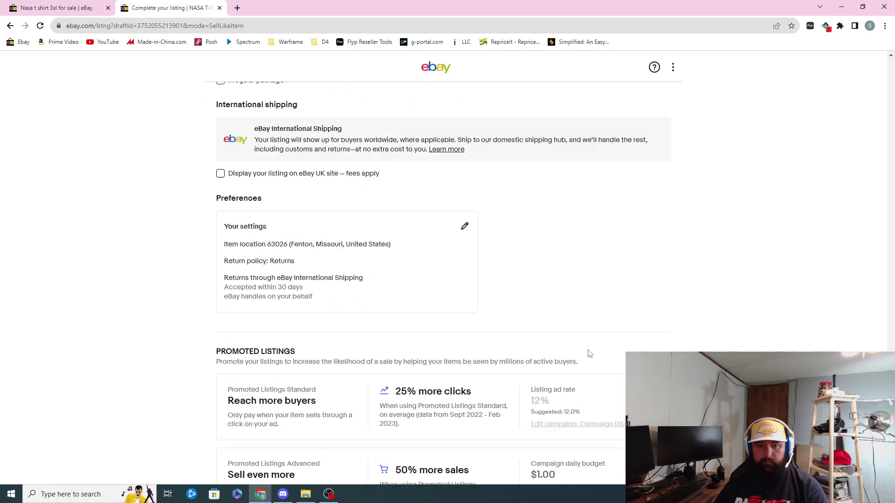
click(498, 338)
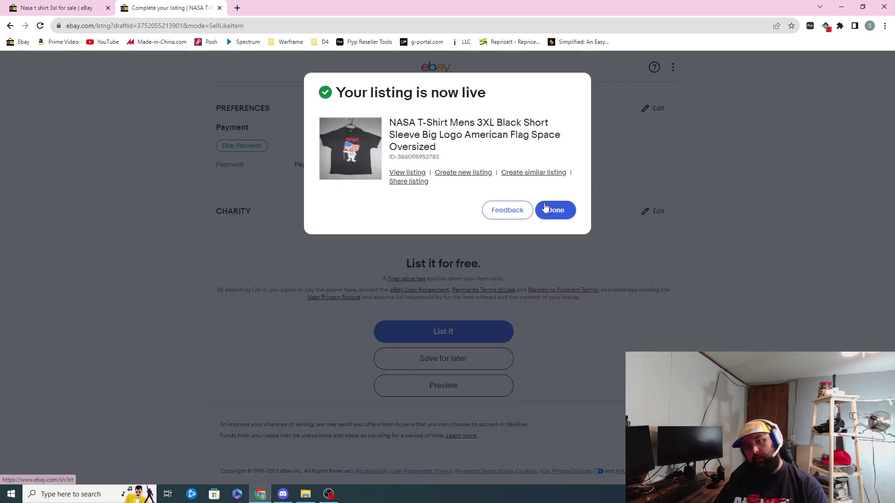
click(545, 208)
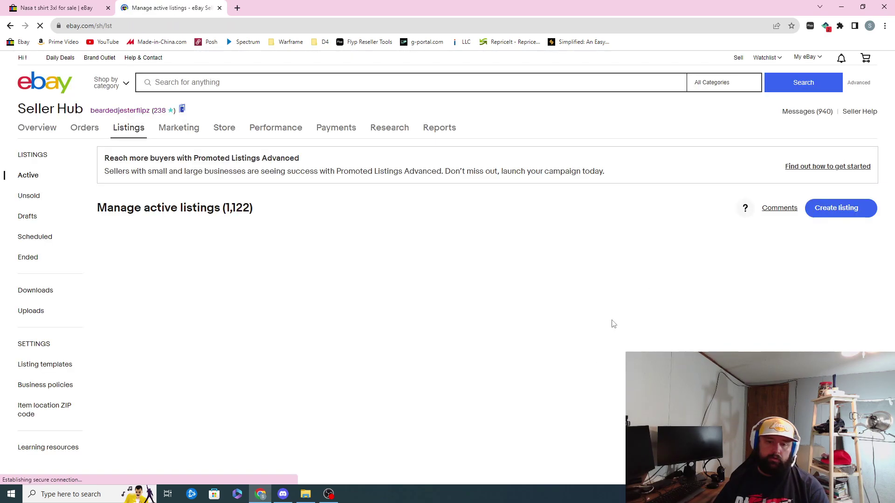
- Look over the active listings and filter them to those eligible for Promoted Listings
scroll(490, 293, down, 5)
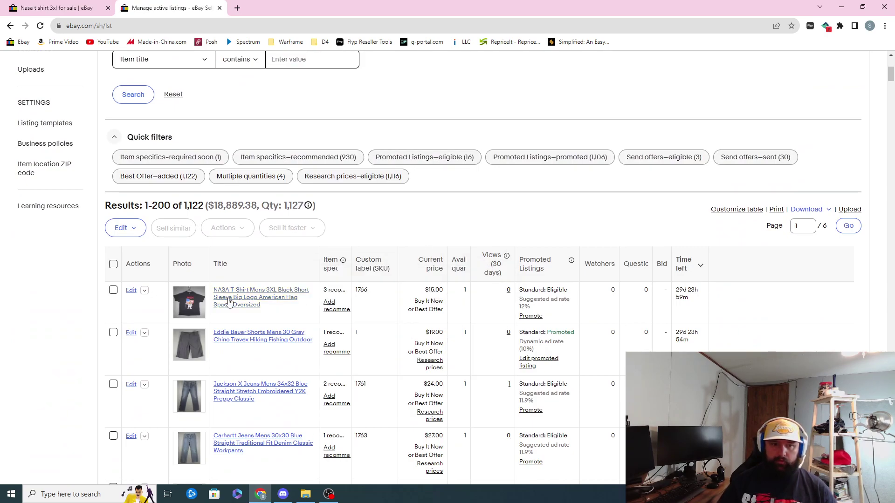
scroll(437, 411, down, 1)
scroll(438, 410, down, 6)
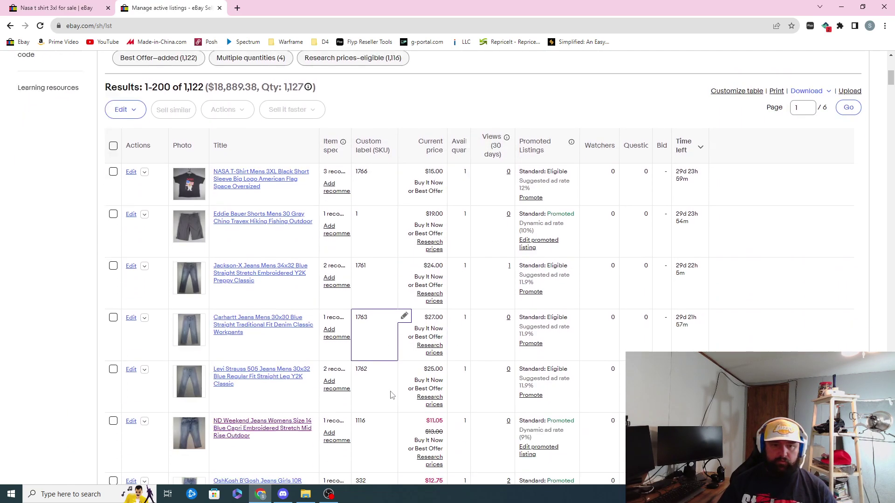
scroll(346, 340, up, 9)
scroll(350, 348, up, 2)
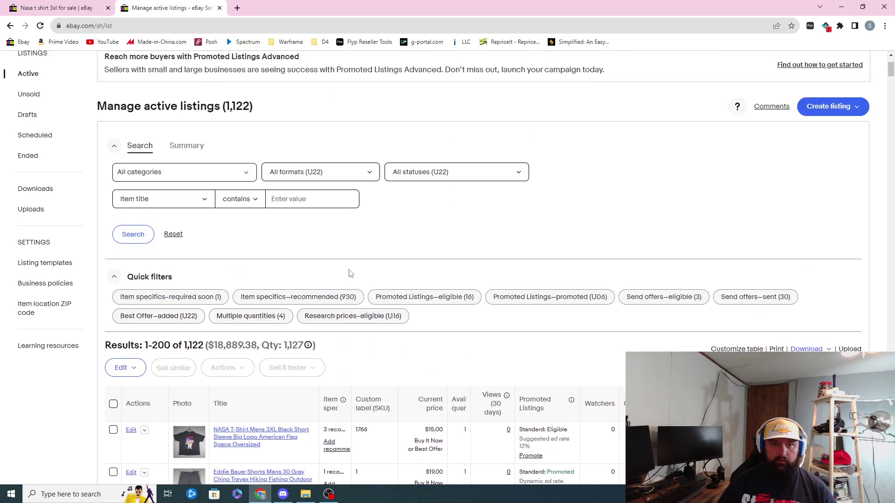
click(410, 298)
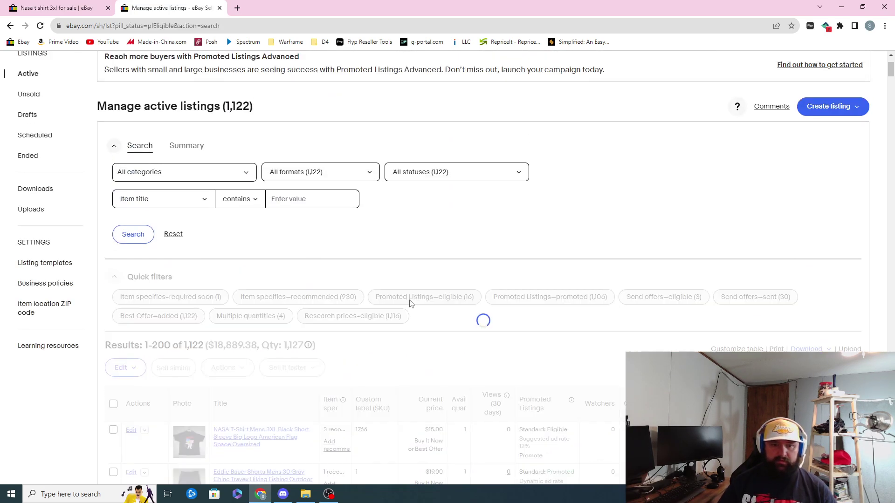
- Select all the eligible listings and promote them with the dynamic ad rate in the existing Dynamic Campaign 04/02/2023
scroll(411, 327, down, 3)
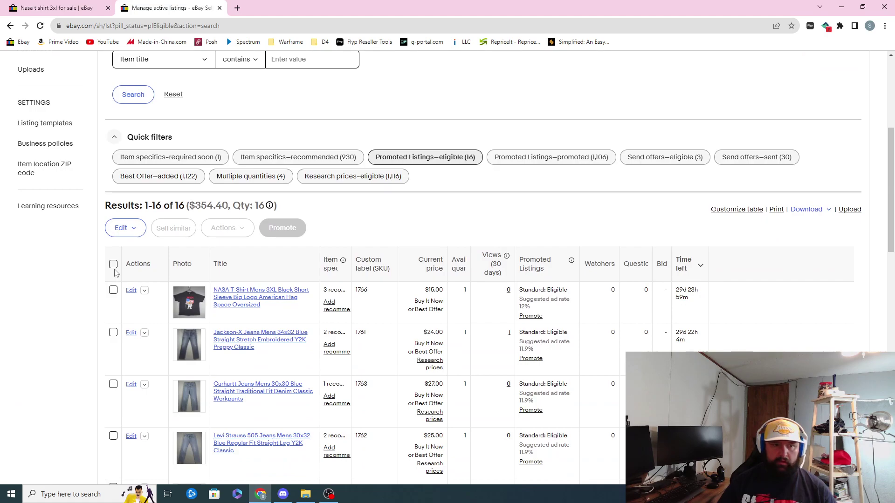
click(113, 264)
scroll(187, 303, down, 4)
scroll(299, 351, up, 6)
click(289, 326)
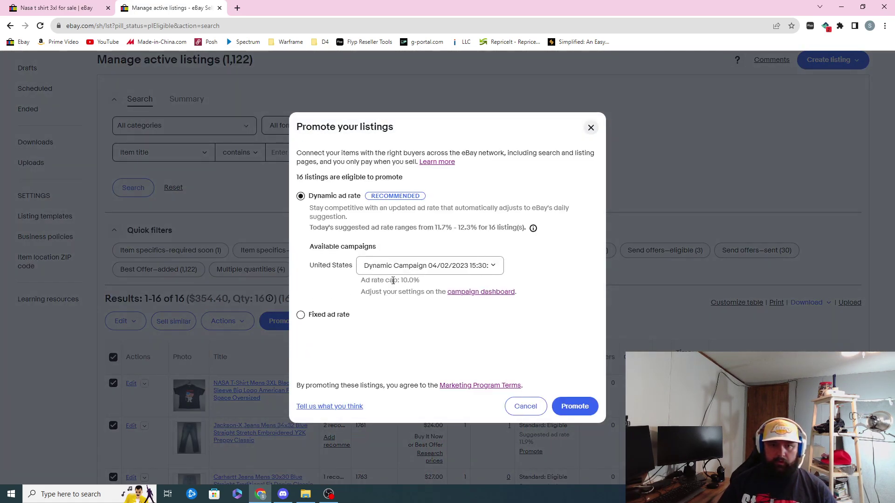
click(589, 407)
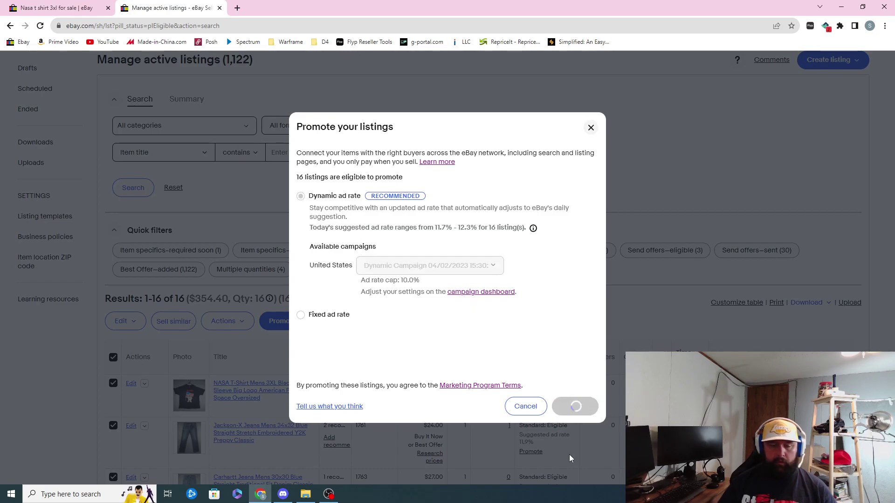
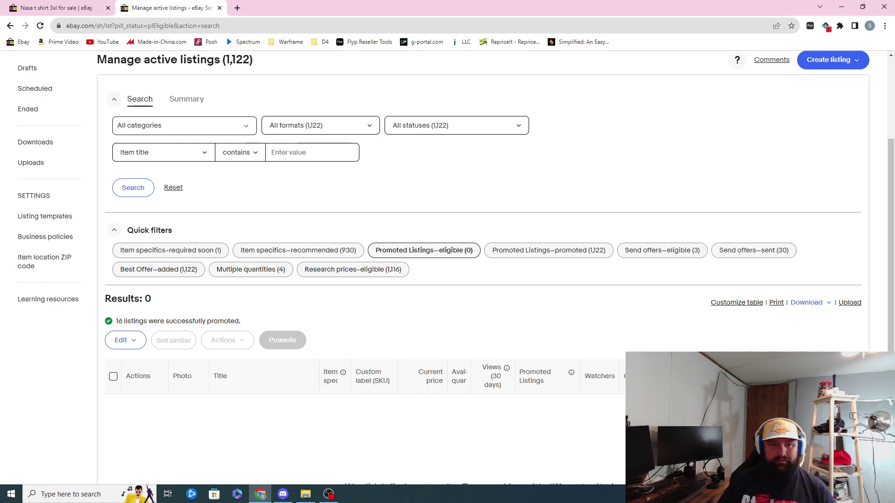
- Search eBay for "BKE Jeans Seth Straight leg 42r"
scroll(606, 326, down, 3)
scroll(559, 299, up, 4)
scroll(529, 292, up, 2)
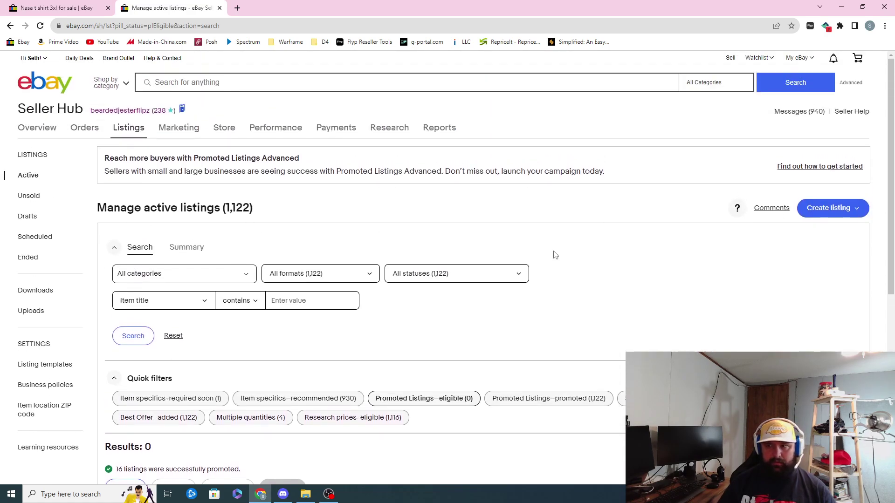
click(335, 84)
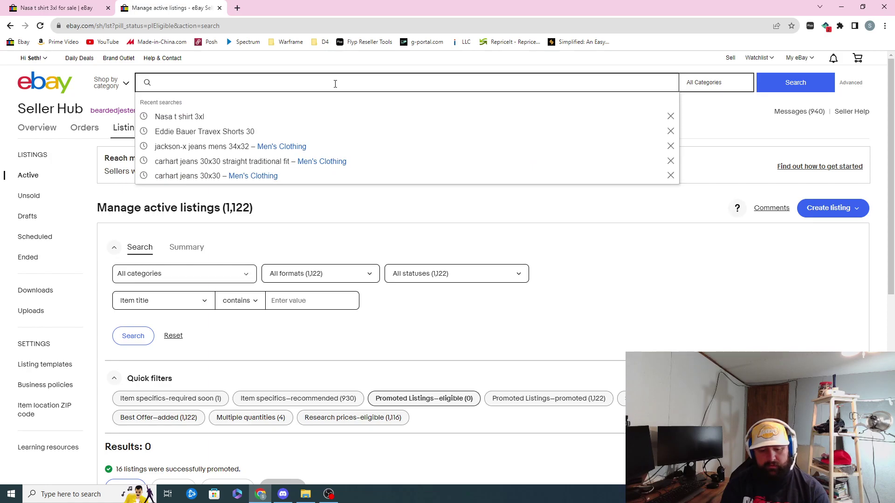
text(BKE JEans)
key(BackSpace)
key(BackSpace)
key(BackSpace)
key(BackSpace)
key(BackSpace)
text(eas)
key(BackSpace)
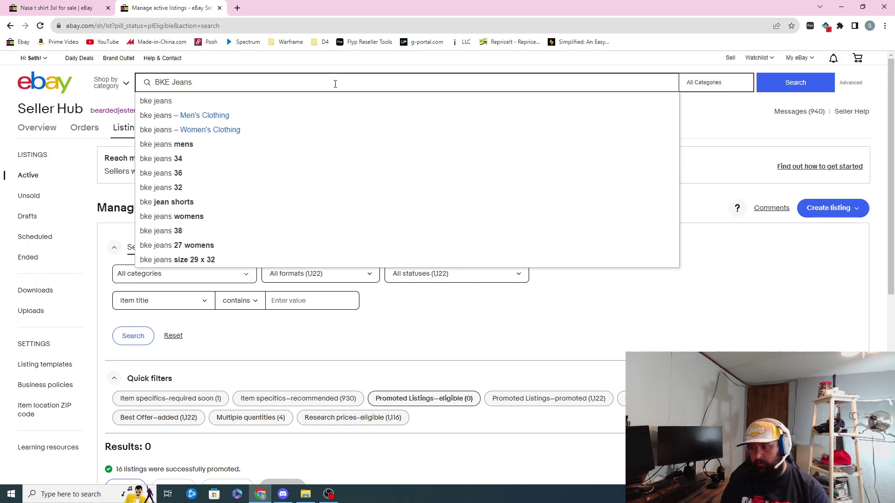
text(Seth)
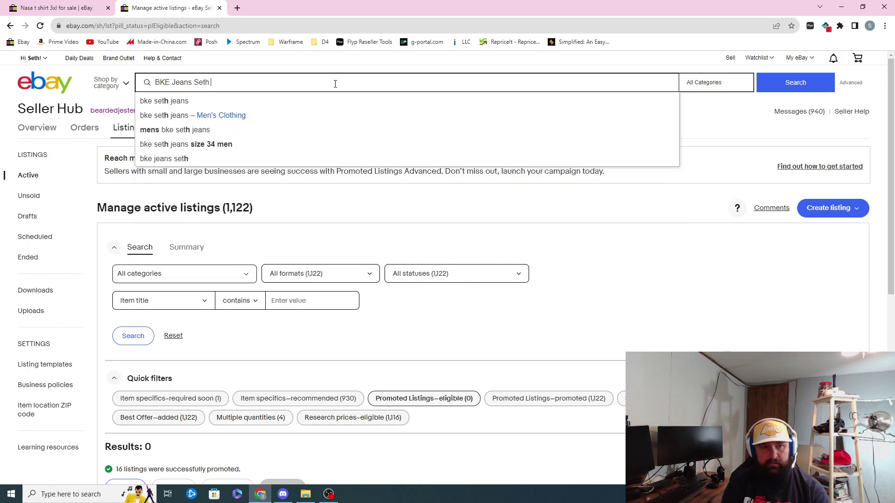
text( Straight leg)
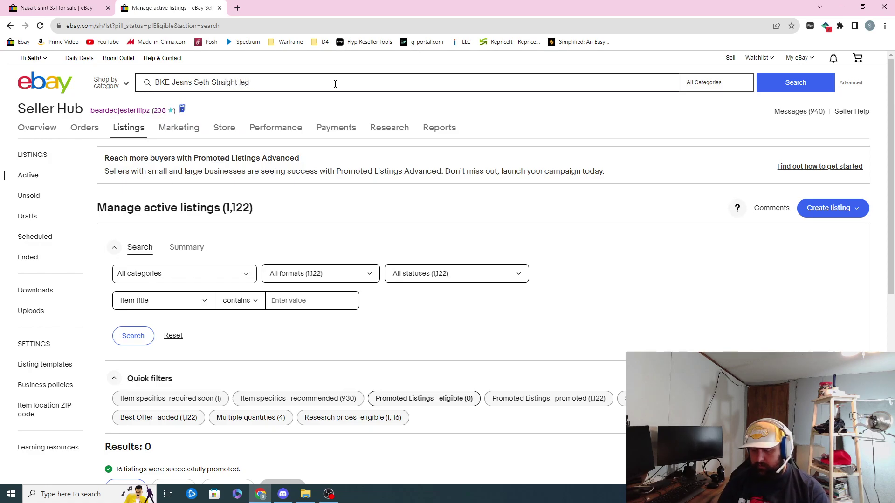
text( 42r)
key(Return)
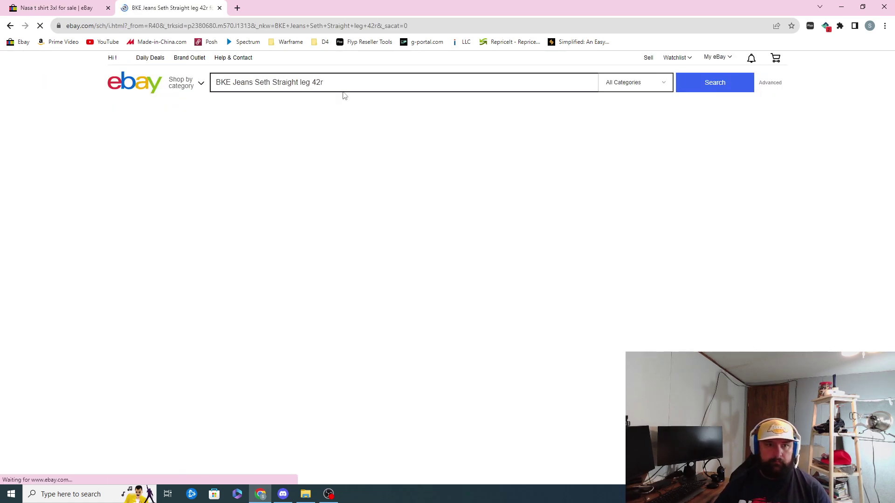
- Open the BKE Seth Jeans Mens 42R result, start a sell-similar draft from it and add the jeans photos
click(279, 320)
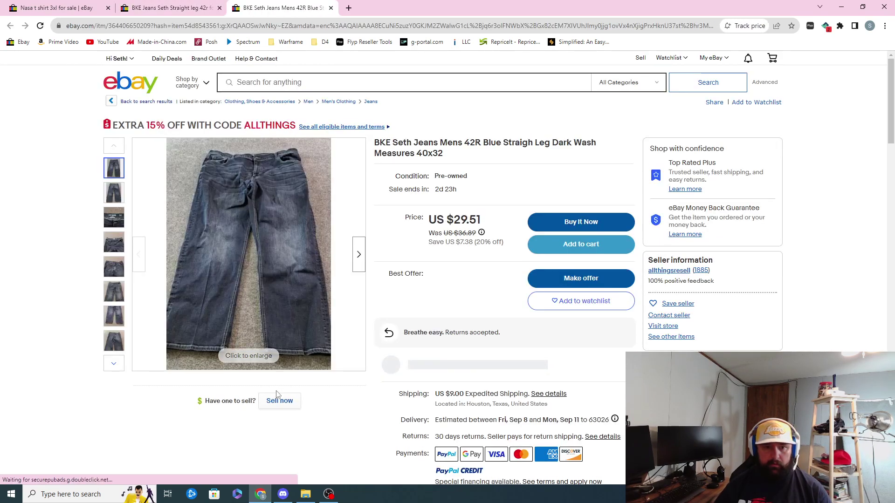
click(279, 401)
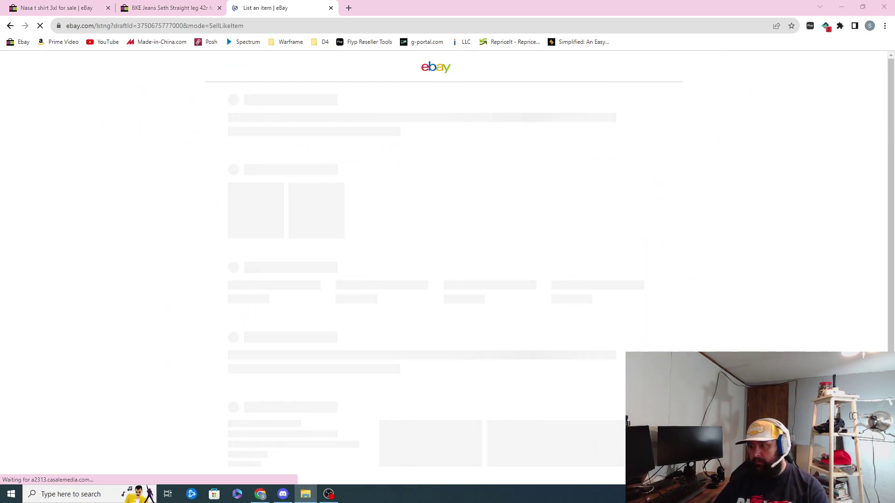
drag(769, 205, 481, 205)
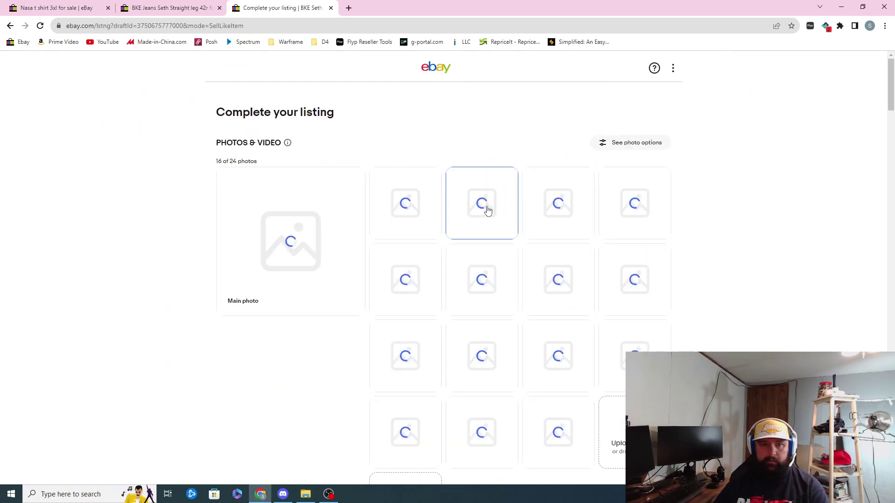
- In the item title, move "Seth" to just after "Blue" and correct "Straigh" to "Straight"
scroll(477, 236, down, 5)
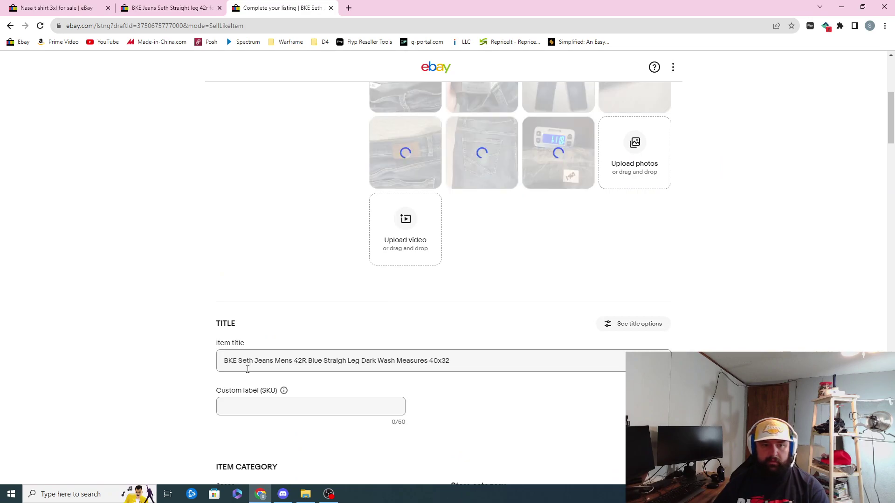
drag(238, 363, 252, 361)
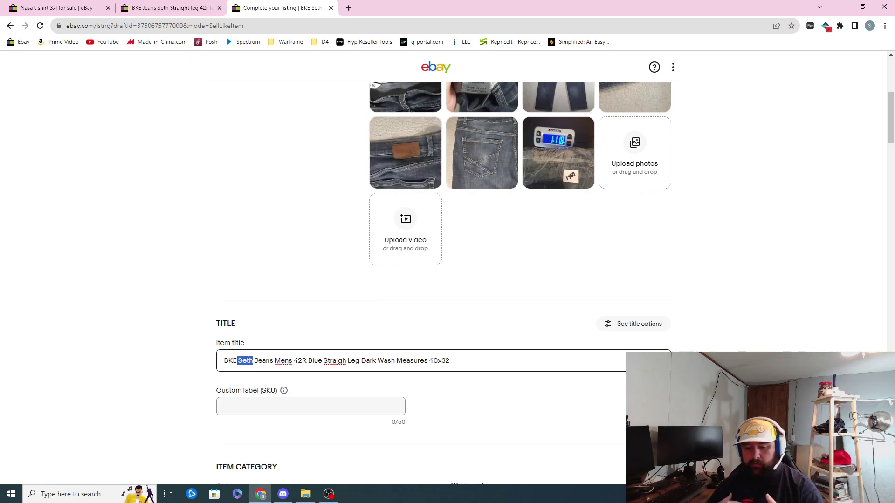
key(BackSpace)
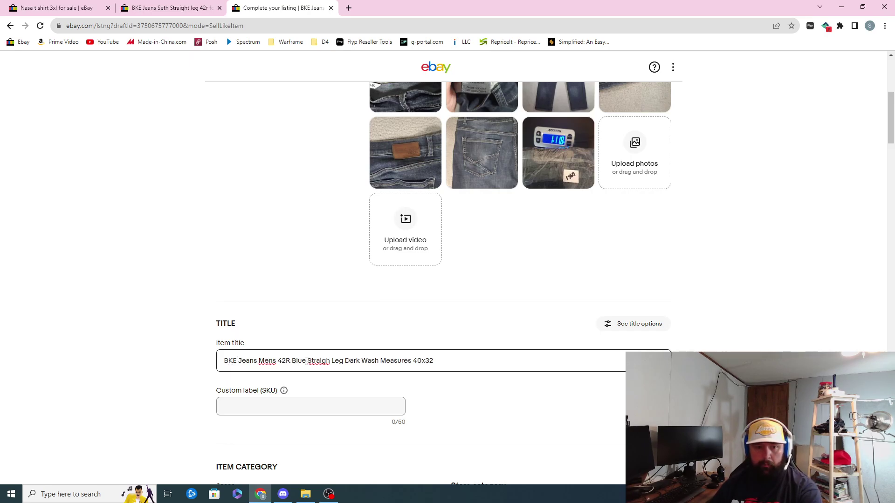
text(small stain on back)
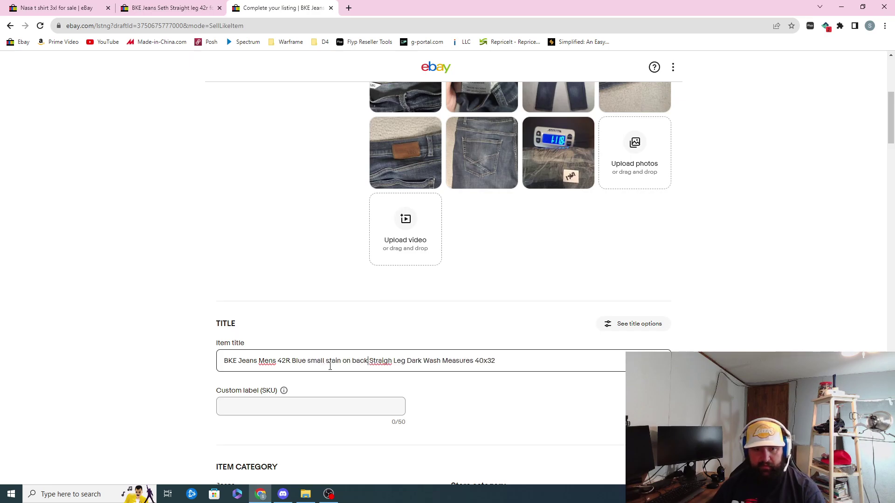
drag(367, 361, 310, 368)
text(Seth)
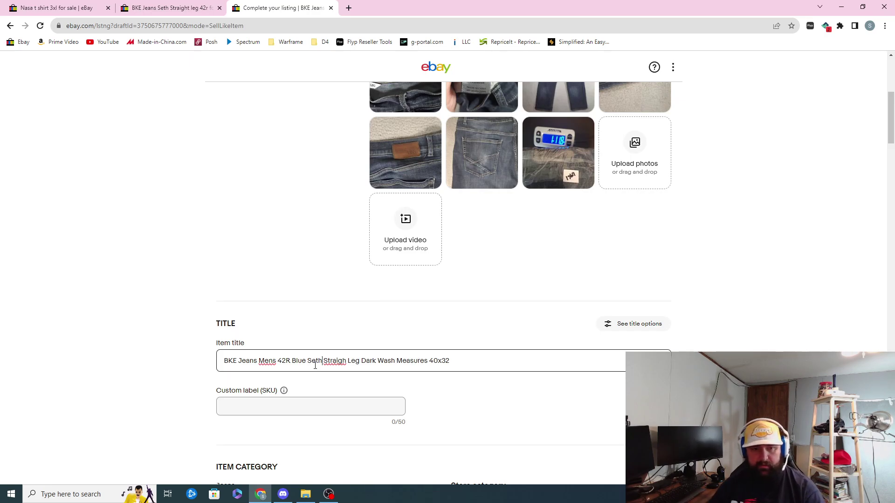
text( S)
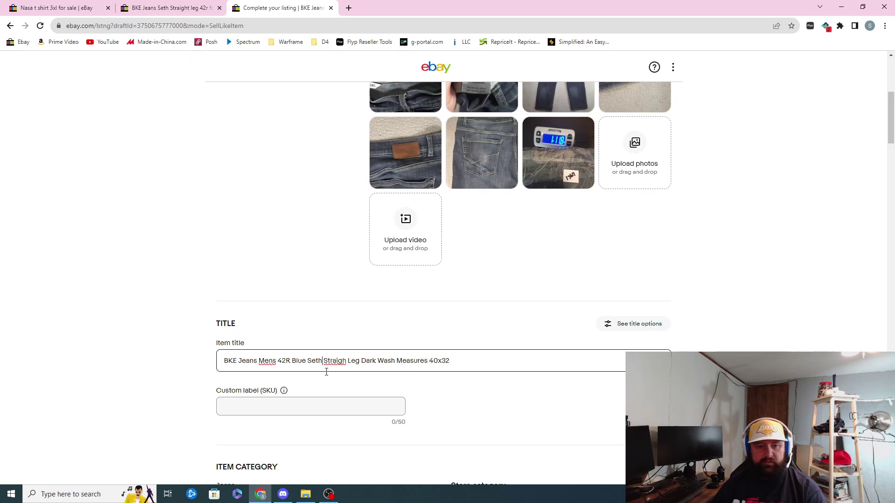
text(t)
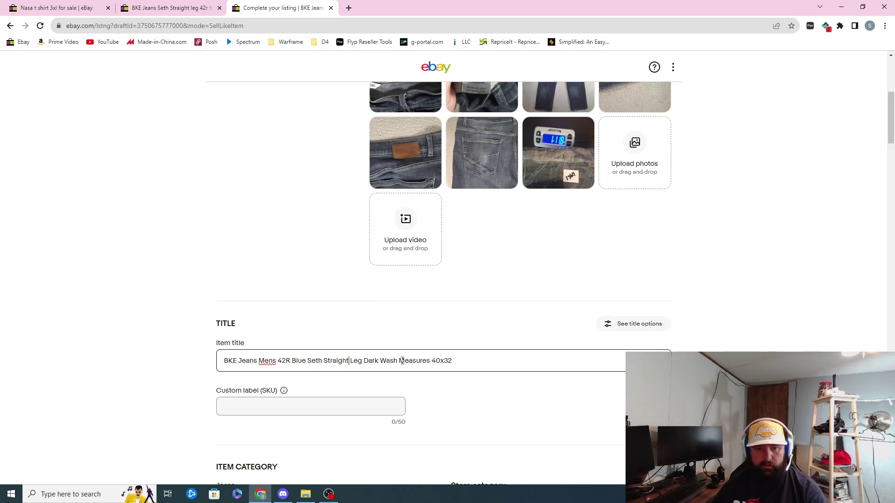
- Replace "Measures 40x32" at the end of the item title with "44x30", checking the measurement photos
drag(402, 362, 460, 360)
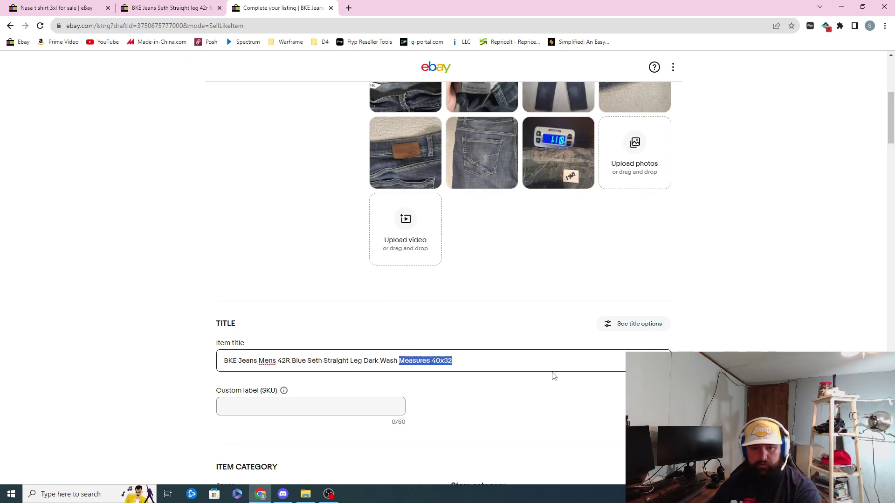
key(BackSpace)
scroll(600, 334, up, 2)
scroll(600, 335, up, 4)
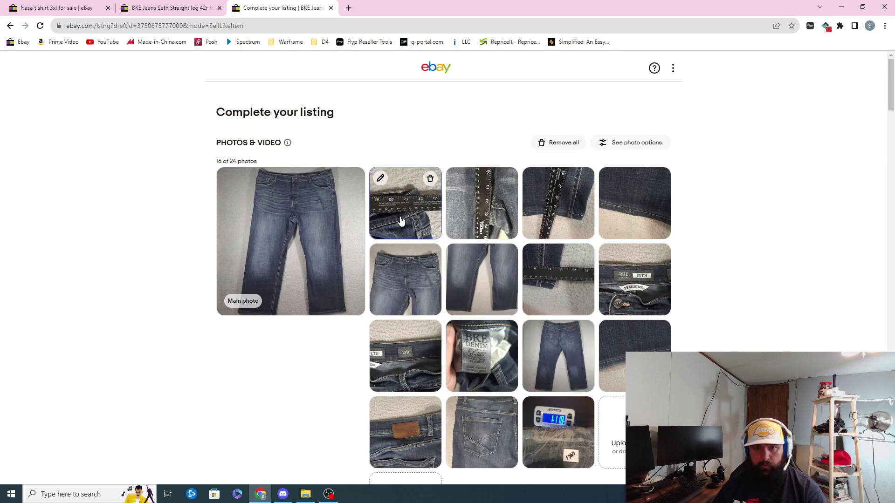
scroll(402, 222, down, 4)
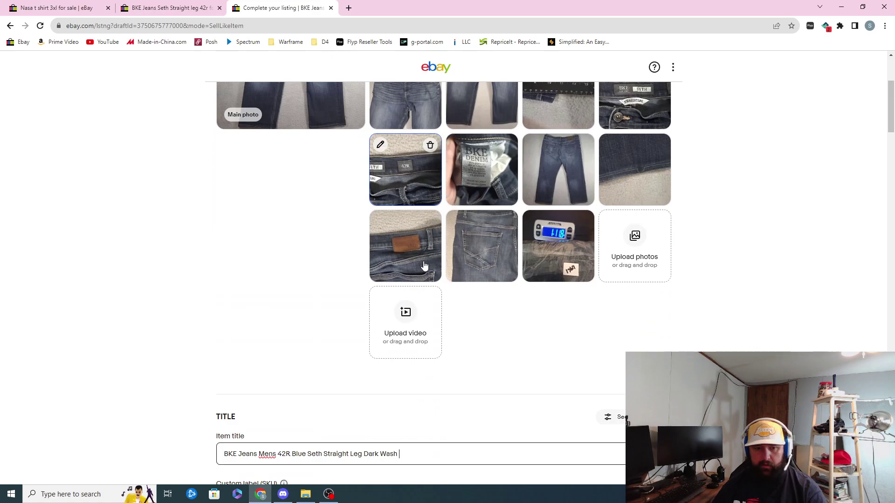
click(448, 455)
text(44)
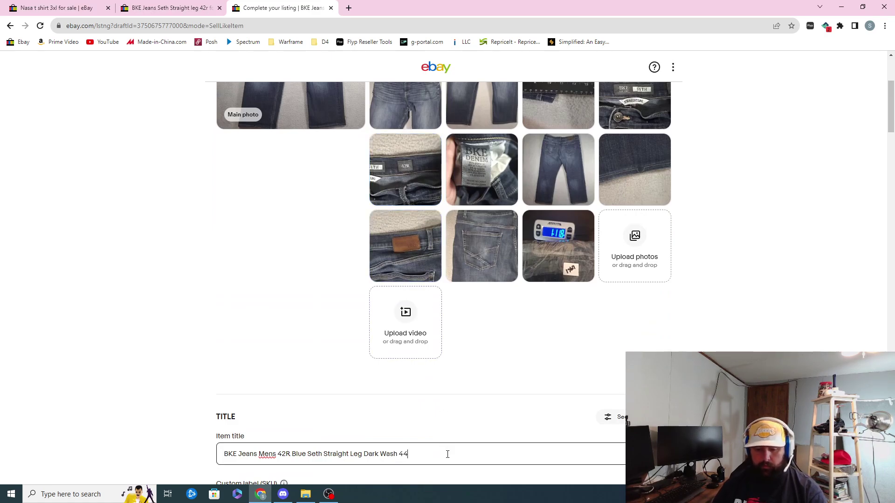
text(x30)
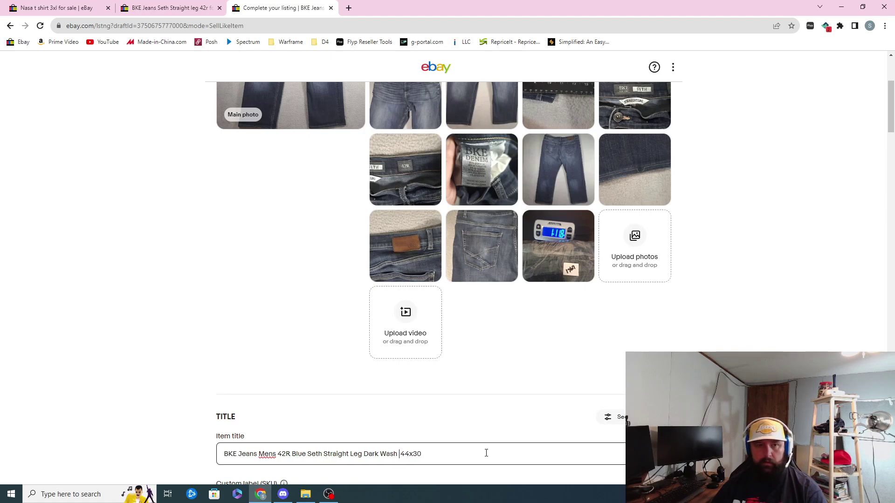
- Insert "Preppy Classic Normacore" before 44x30 in the item title and remove "Dark Wash" from it
scroll(487, 430, up, 3)
scroll(486, 430, down, 4)
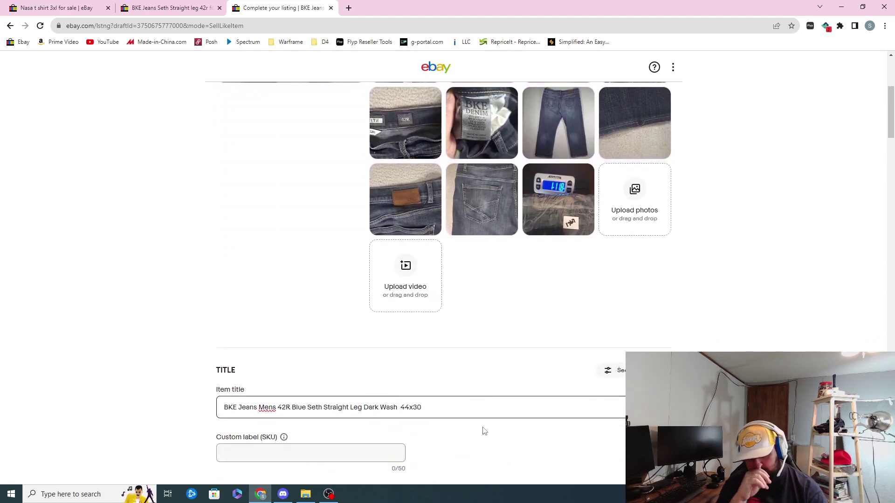
text(Preppy )
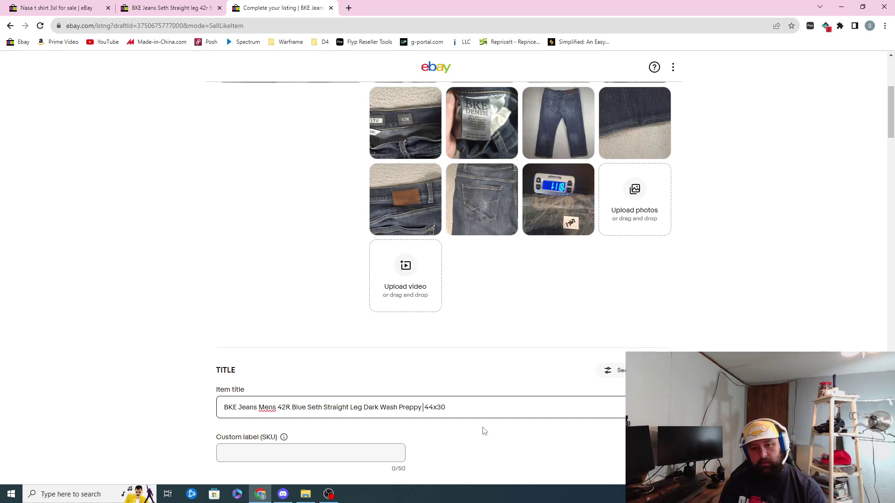
text(Classic)
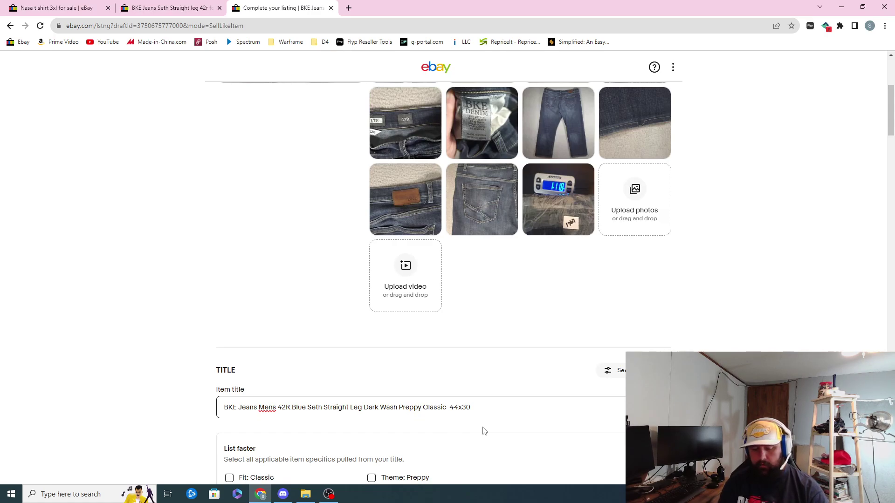
text(Nor)
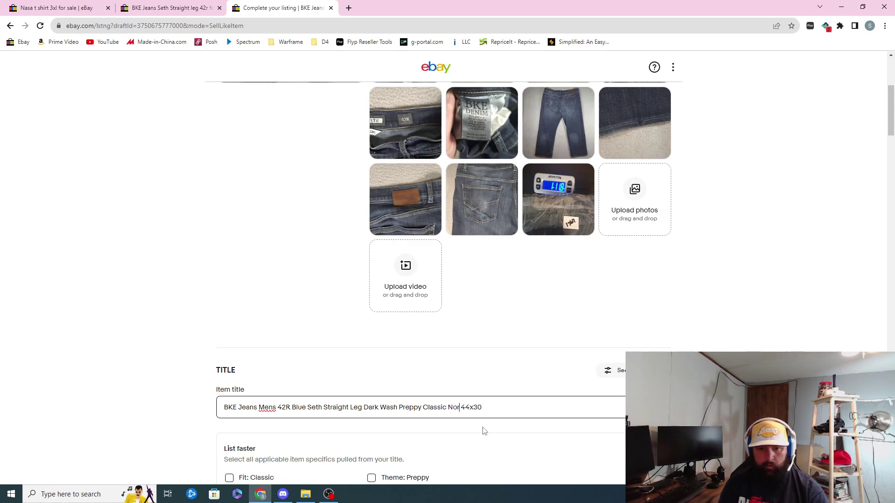
text(maco)
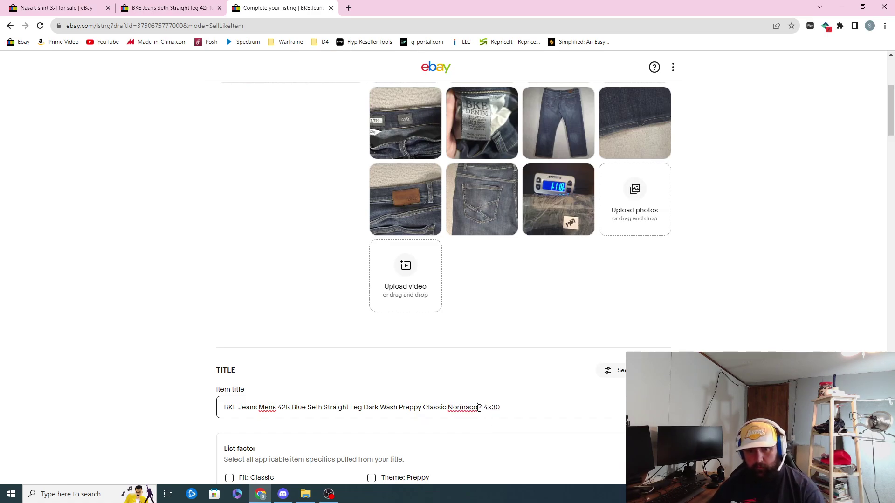
drag(362, 408, 396, 406)
key(BackSpace)
key(BackSpace)
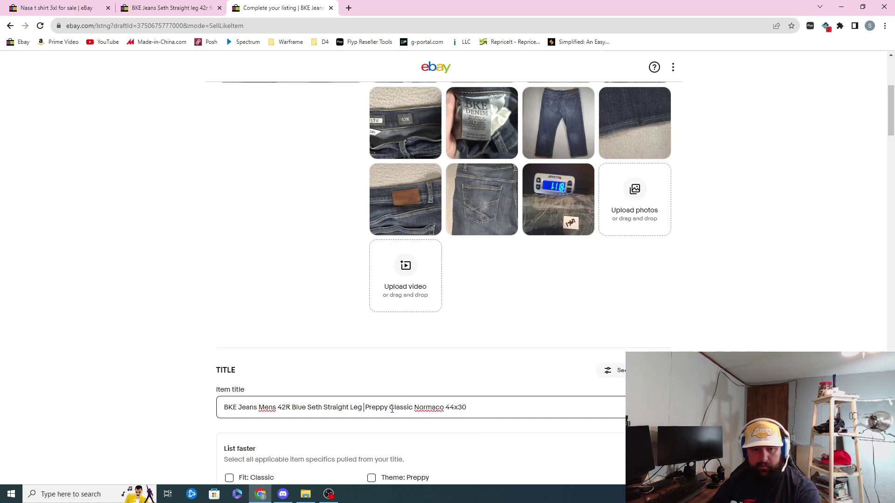
text(re)
key(End)
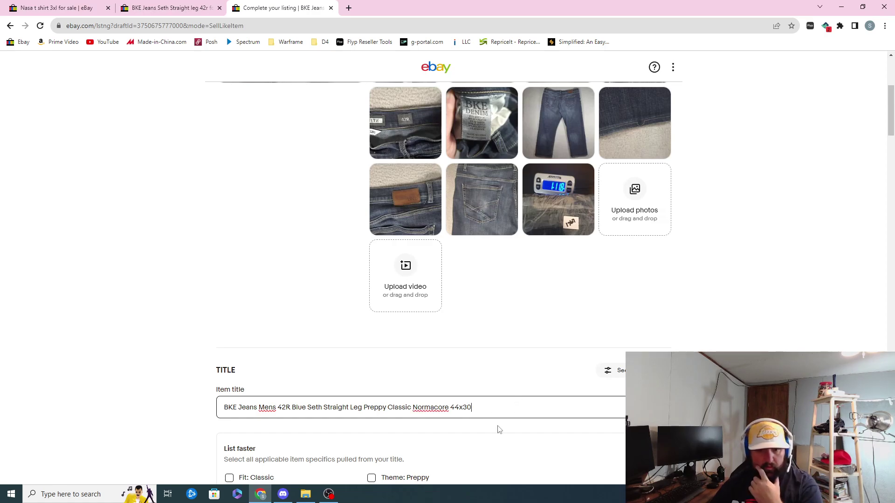
- Apply the suggested Preppy theme to the item specifics and set the custom label (SKU) to 1767
scroll(412, 436, down, 1)
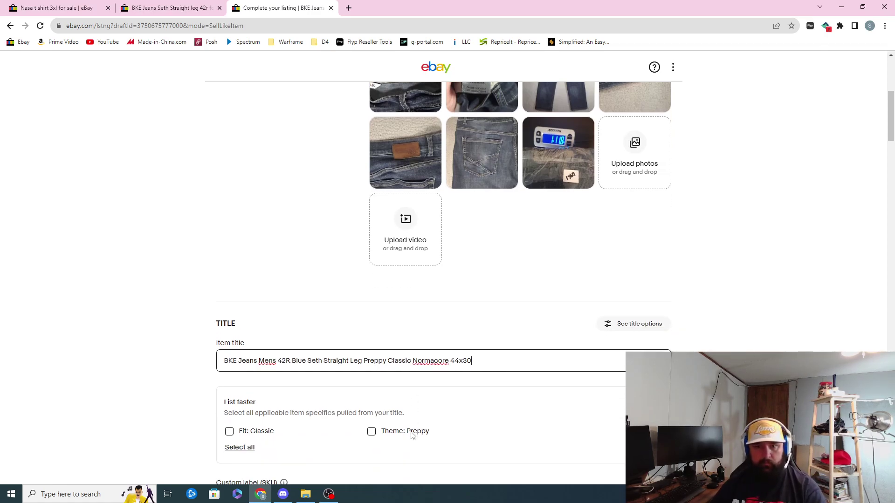
scroll(412, 435, down, 2)
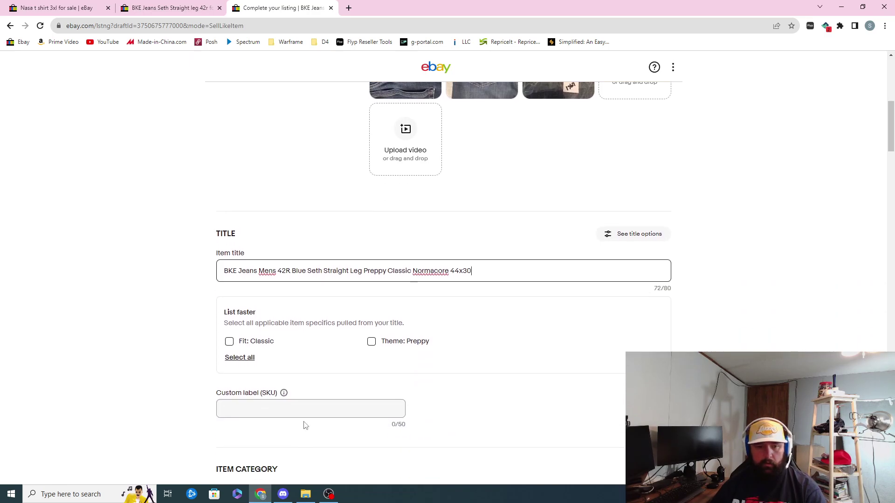
click(372, 339)
scroll(330, 376, down, 3)
click(274, 269)
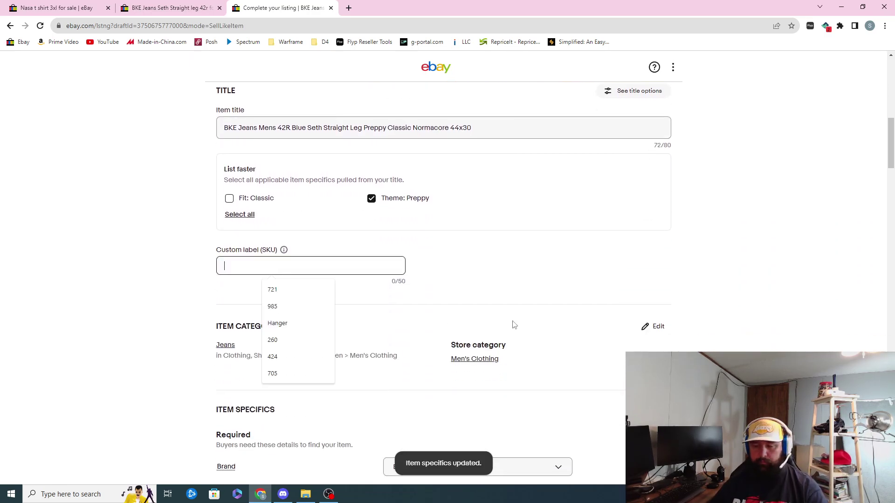
text(1767)
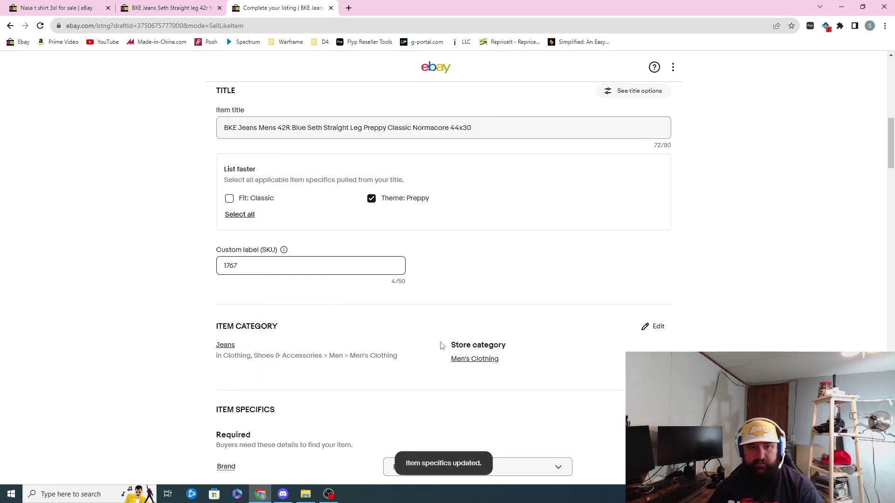
scroll(574, 259, down, 2)
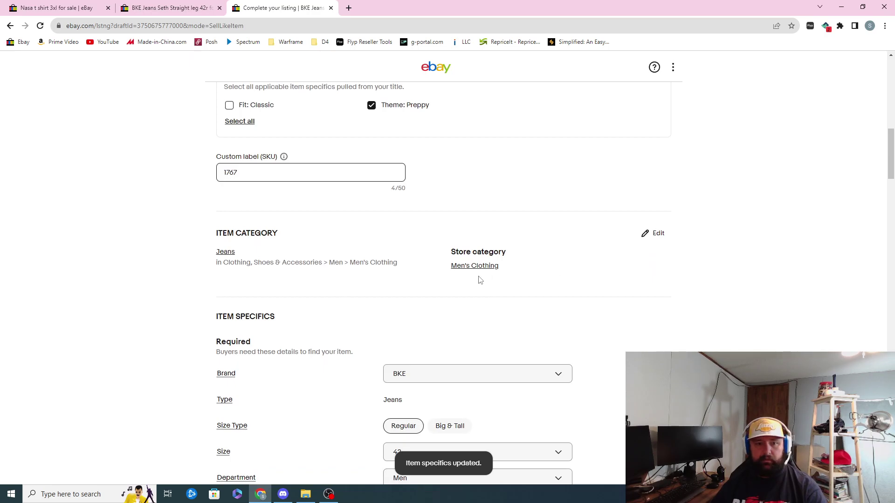
scroll(462, 279, down, 3)
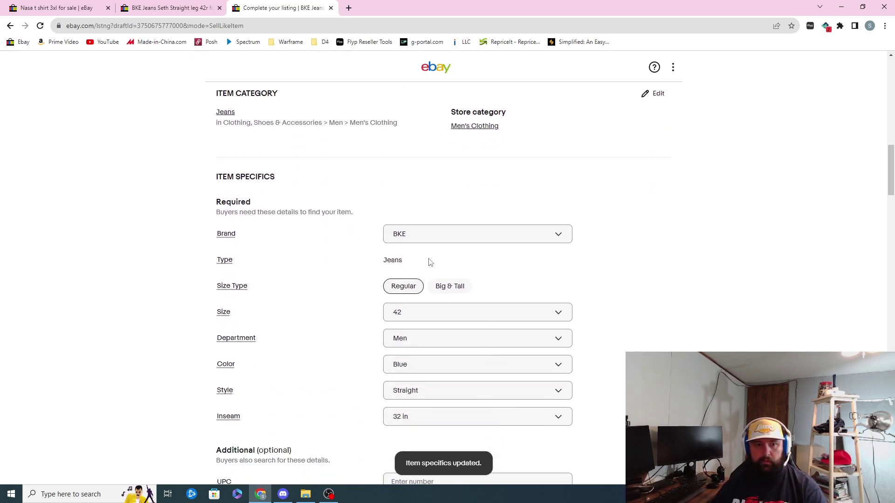
click(473, 312)
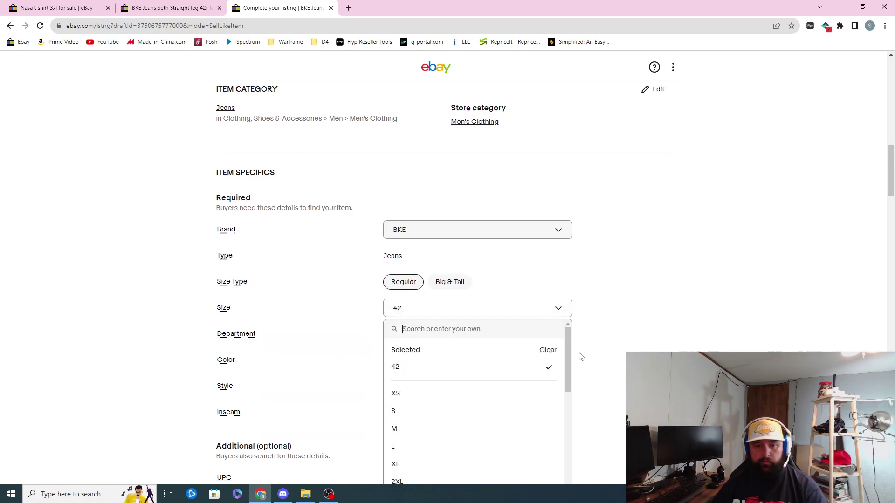
scroll(581, 357, down, 4)
scroll(485, 314, down, 10)
scroll(488, 311, up, 3)
click(697, 196)
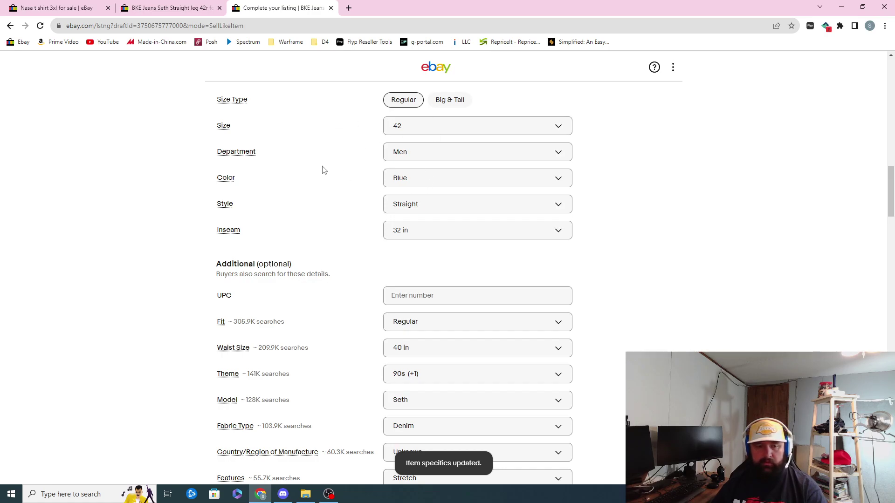
- Set the jeans' inseam to 30 in and the fit to Relaxed in the item specifics
scroll(324, 169, down, 1)
scroll(360, 155, up, 1)
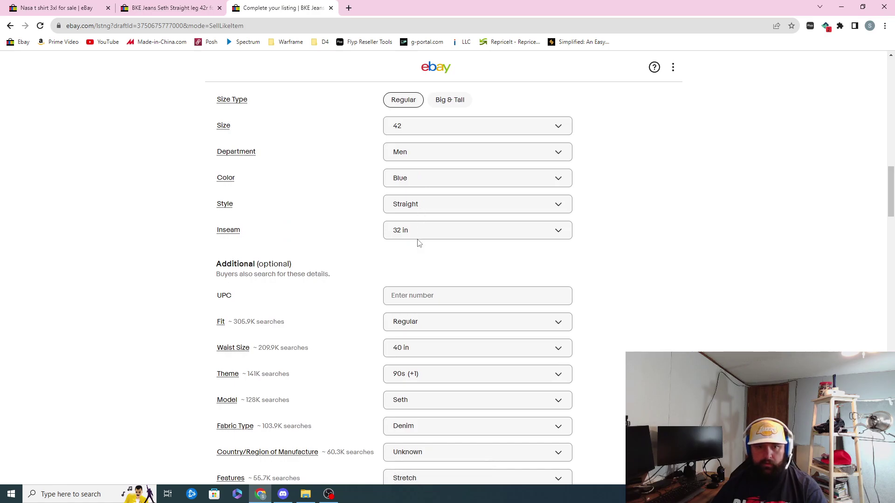
click(429, 233)
scroll(421, 396, down, 2)
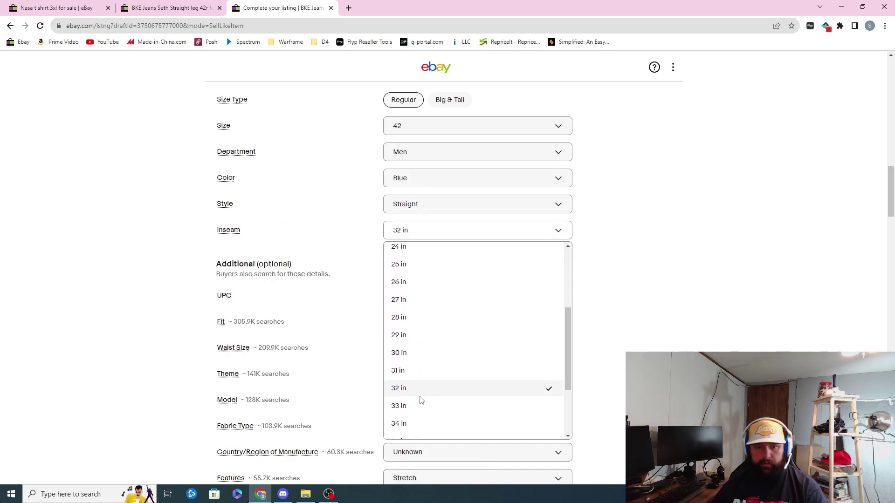
click(426, 358)
scroll(356, 276, down, 2)
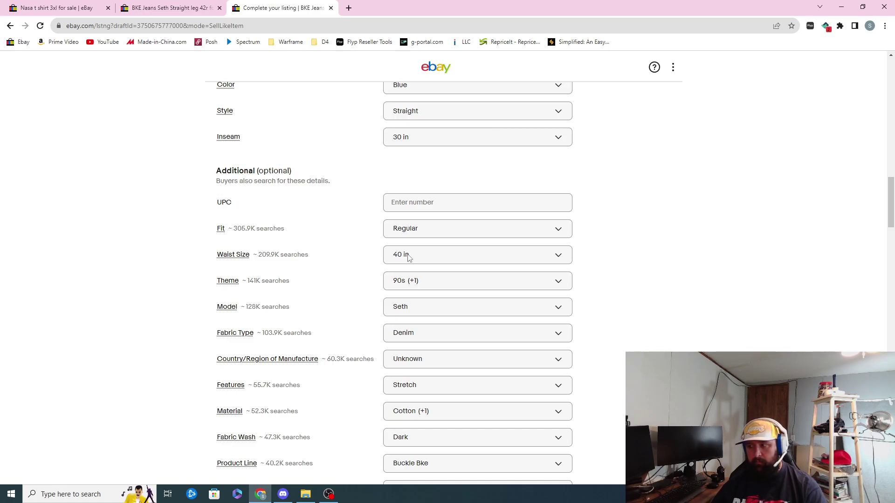
click(430, 234)
click(432, 387)
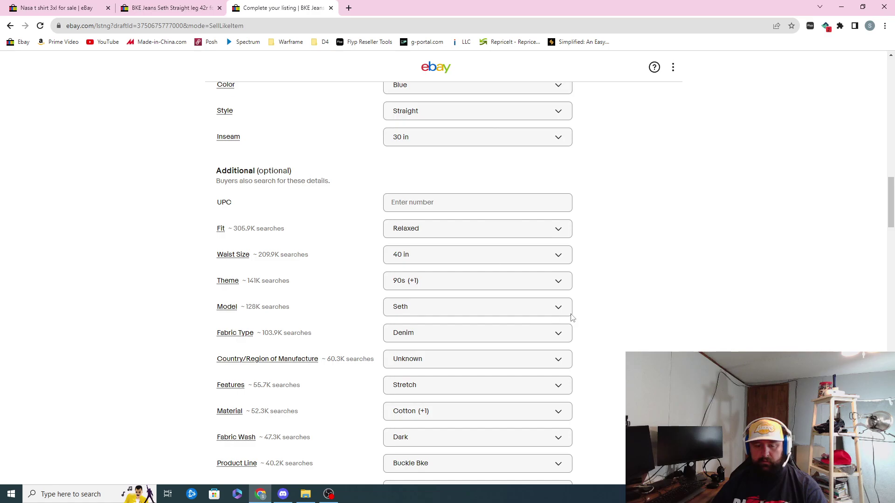
- Set the jeans' size to 42 in the required item specifics, checking the listing photos
scroll(585, 311, up, 15)
scroll(582, 312, up, 2)
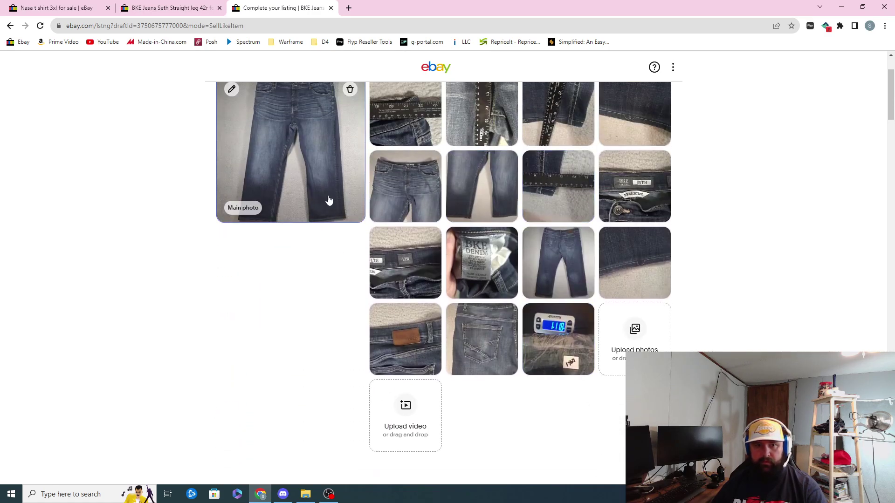
scroll(307, 196, down, 10)
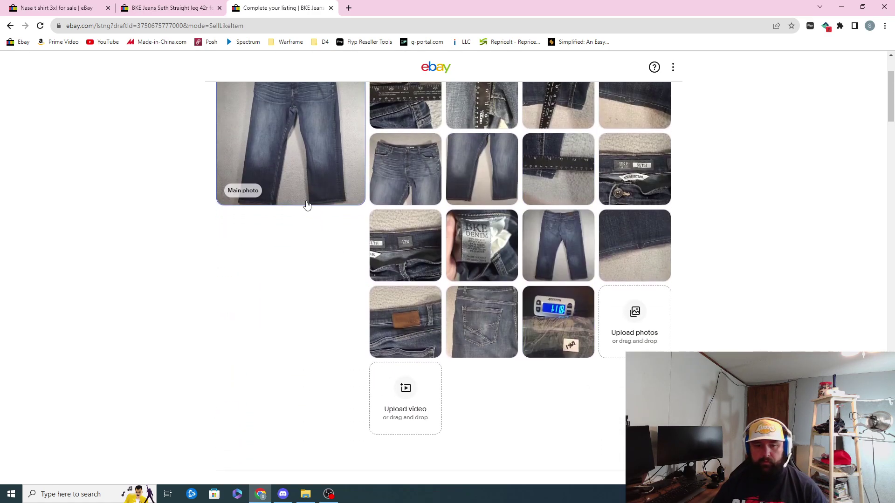
scroll(370, 262, down, 3)
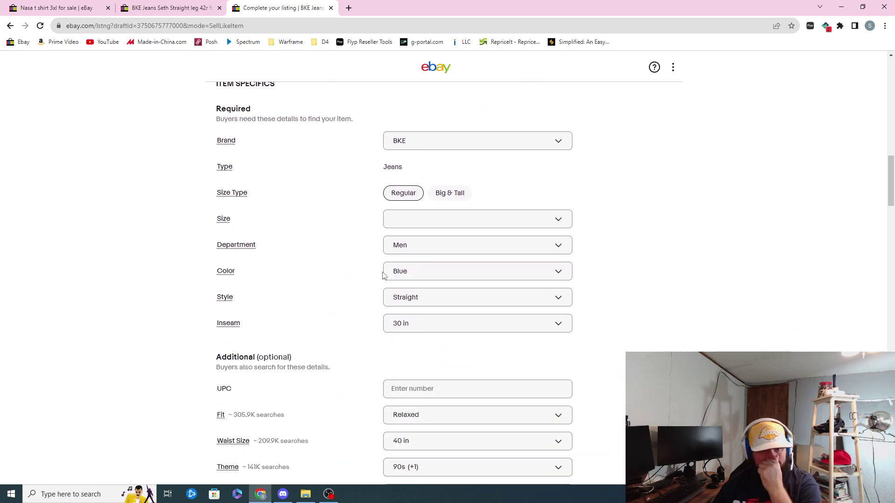
click(403, 221)
scroll(424, 355, down, 7)
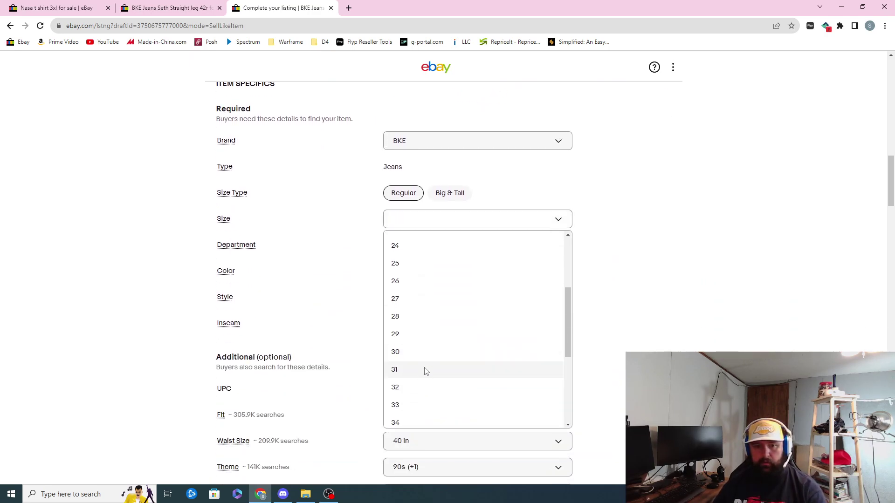
click(426, 371)
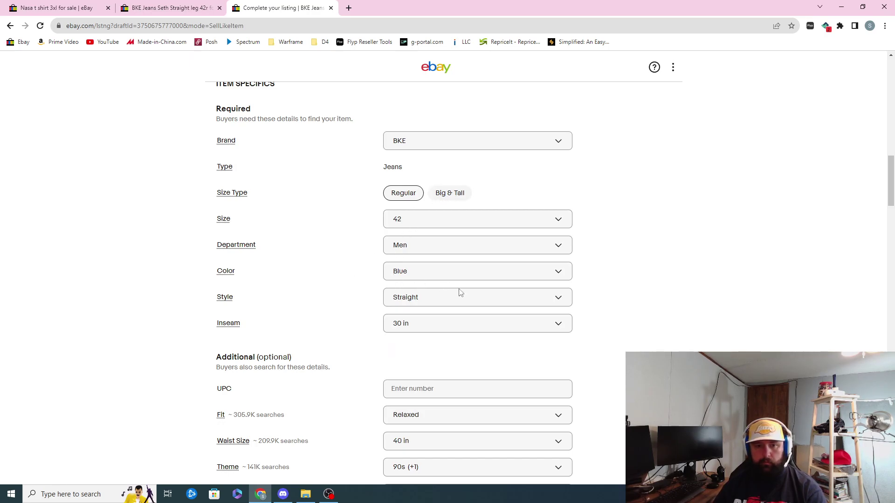
- Set the jeans' waist size to 44 in in the additional item specifics
scroll(450, 321, down, 3)
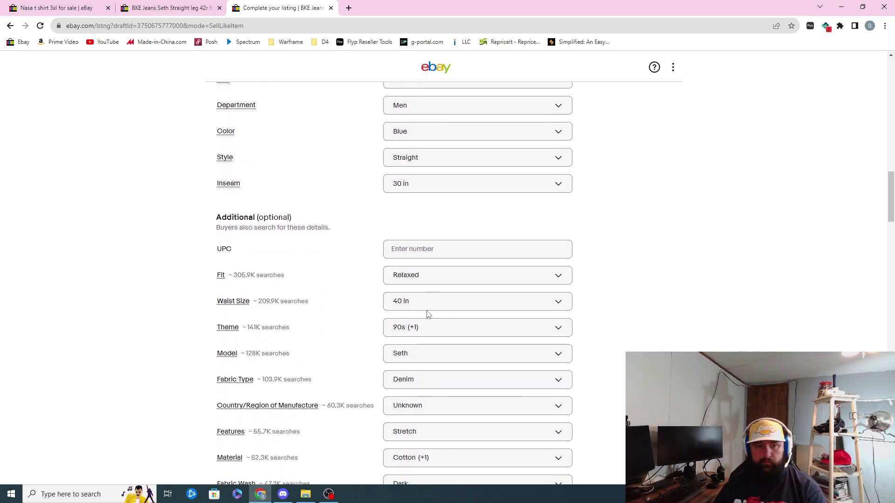
click(436, 307)
scroll(455, 394, down, 2)
scroll(450, 415, down, 5)
click(448, 440)
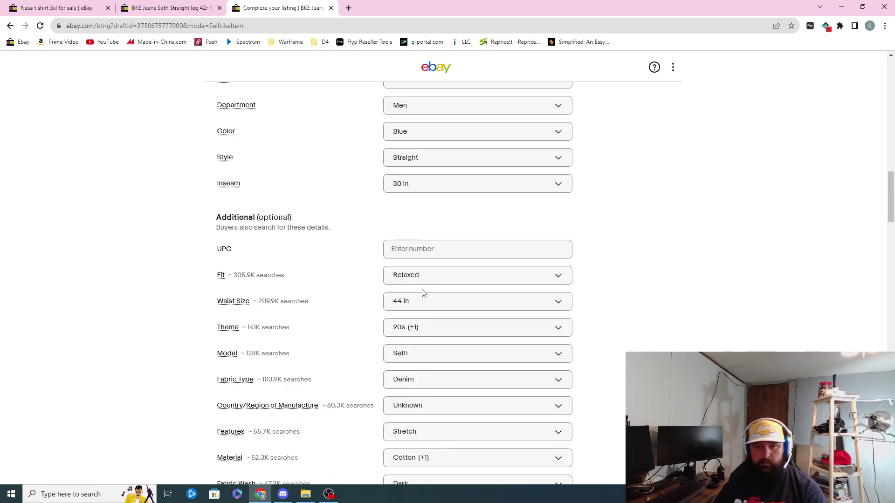
- Add City, School and USA to the selected themes in the item specifics
click(430, 332)
scroll(504, 382, down, 3)
scroll(500, 400, down, 4)
scroll(499, 402, down, 2)
scroll(497, 404, up, 2)
click(480, 430)
scroll(480, 430, down, 2)
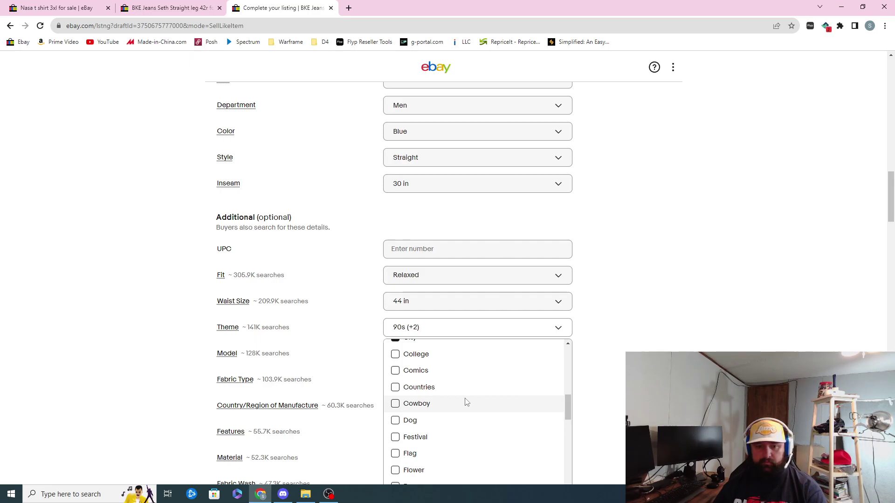
scroll(461, 416, down, 1)
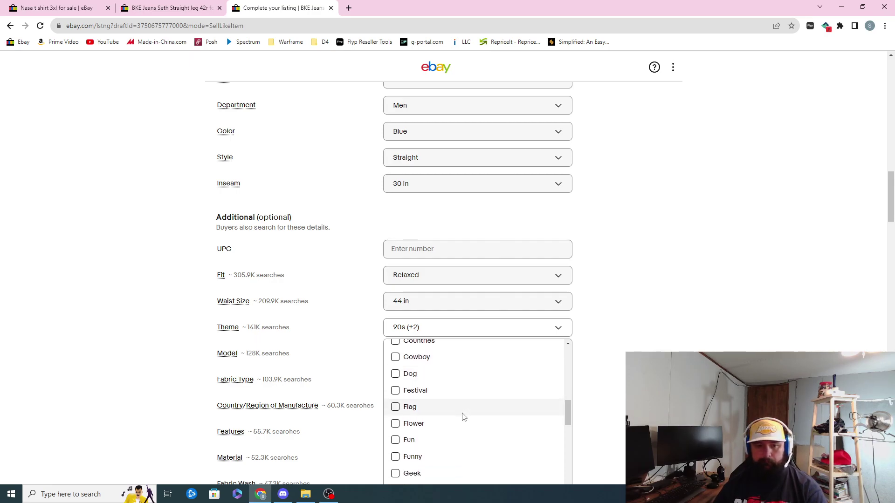
scroll(463, 416, down, 2)
scroll(463, 416, down, 4)
scroll(463, 416, down, 2)
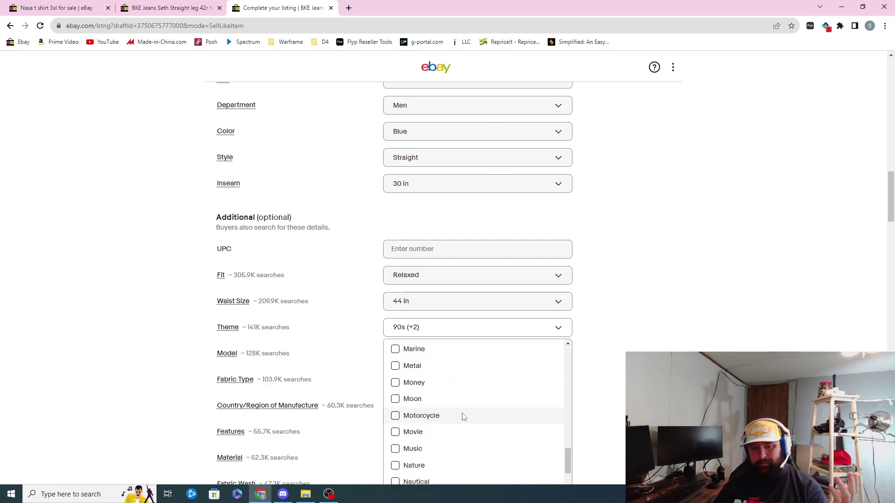
scroll(443, 438, down, 1)
scroll(448, 431, down, 3)
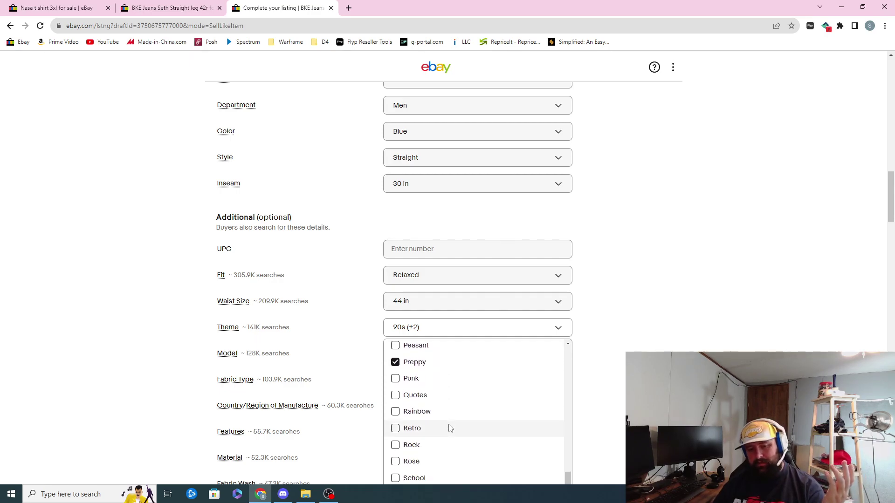
scroll(450, 428, down, 2)
click(448, 388)
scroll(454, 410, down, 2)
scroll(454, 416, down, 4)
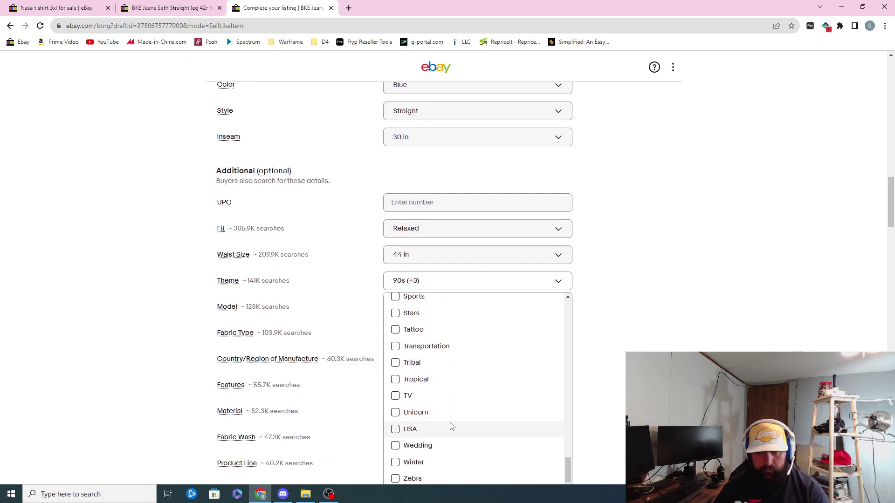
scroll(450, 426, down, 2)
click(436, 337)
click(357, 312)
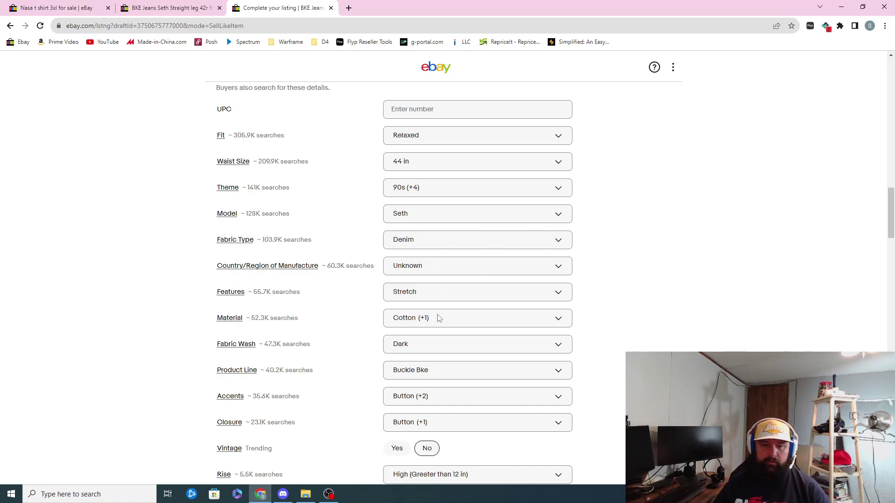
- Set the country/region of manufacture to China and review the selected themes
click(449, 270)
text(China)
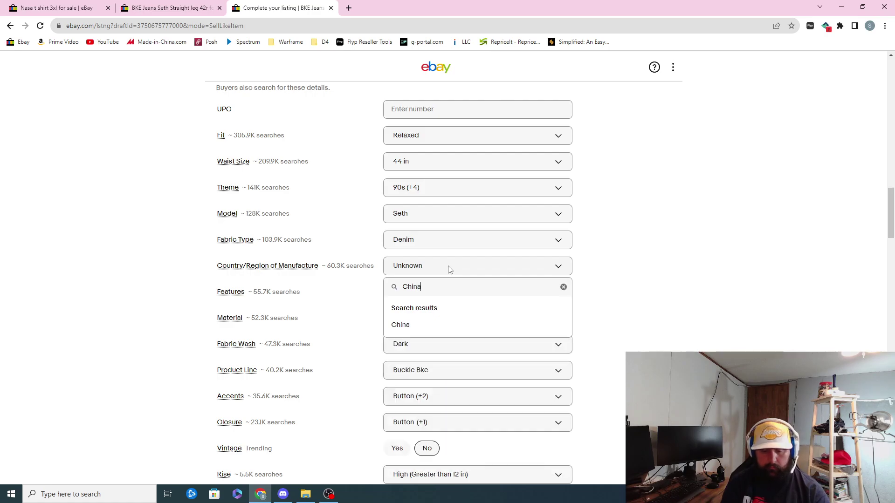
key(Return)
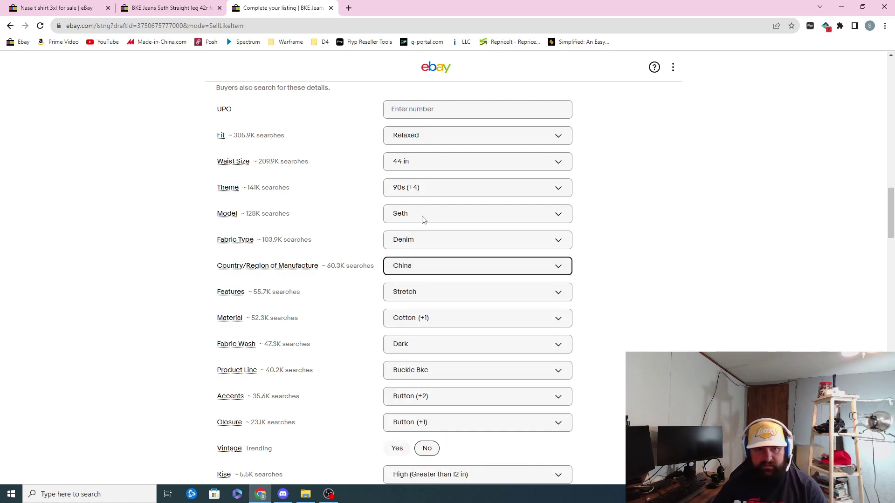
click(437, 188)
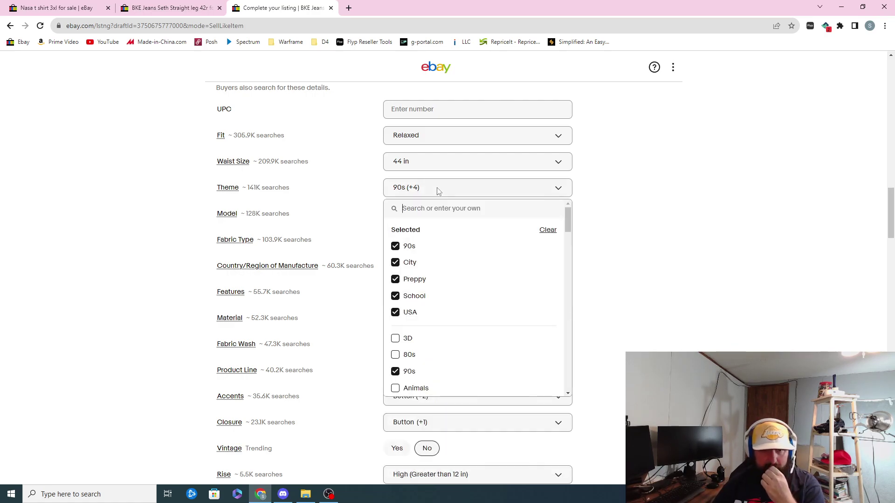
click(623, 203)
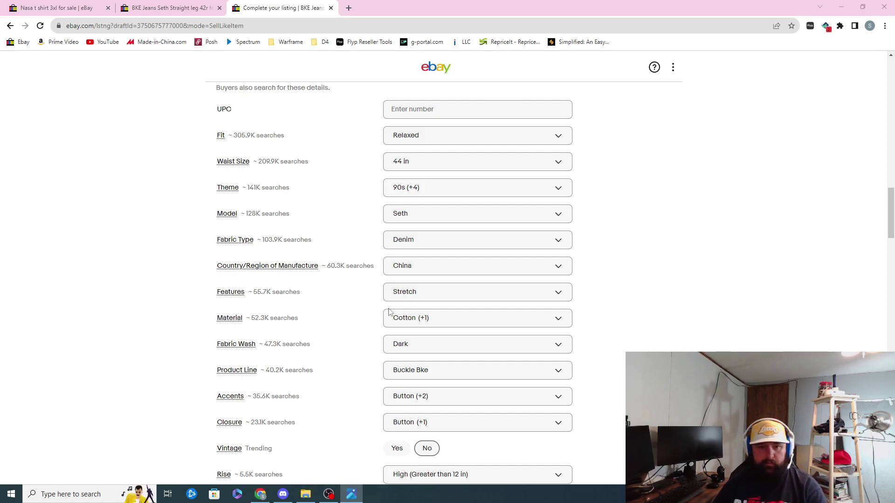
- Add Comfort and one further option to the jeans' features, keeping Stretch selected
click(418, 298)
scroll(504, 380, down, 1)
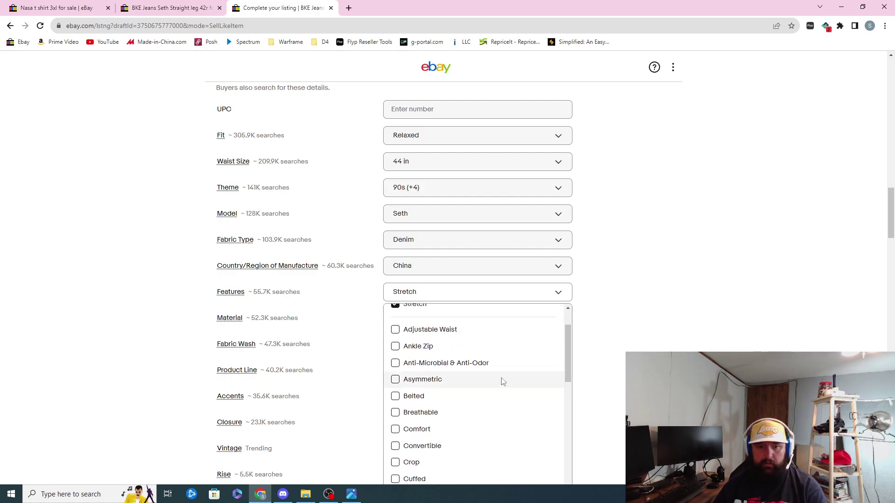
scroll(503, 382, down, 1)
click(502, 386)
scroll(499, 391, down, 2)
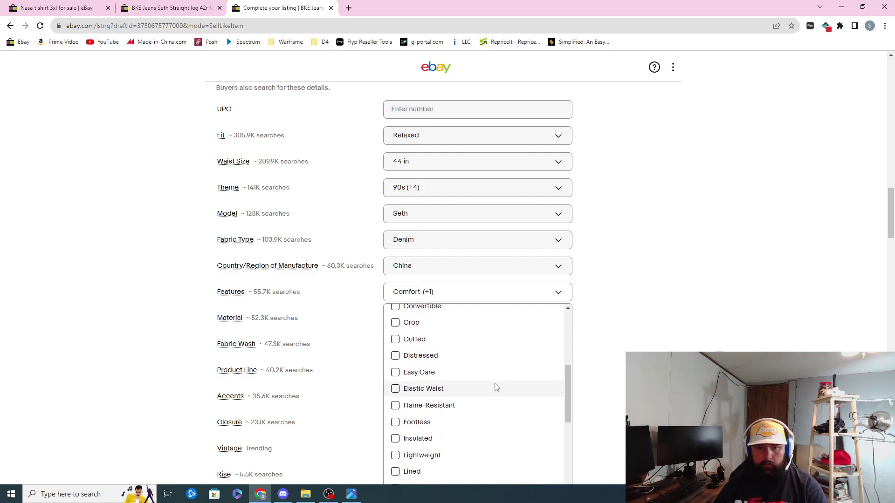
scroll(491, 411, down, 1)
scroll(491, 422, down, 2)
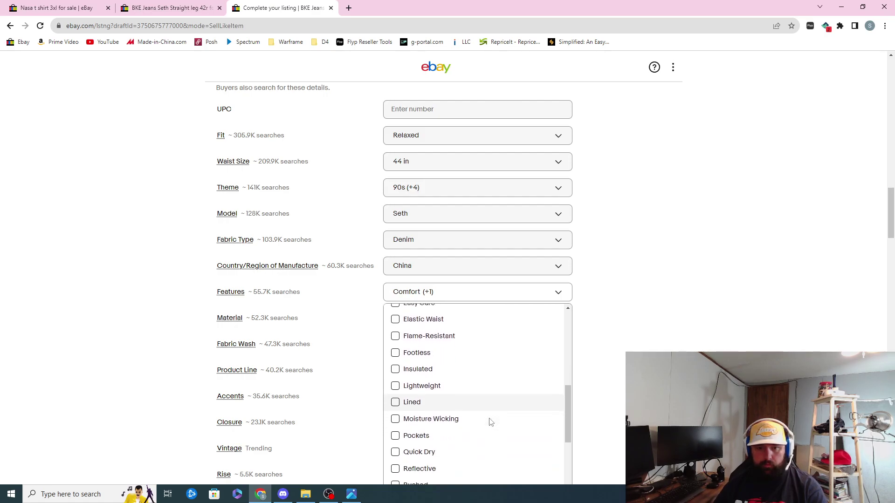
scroll(469, 391, down, 2)
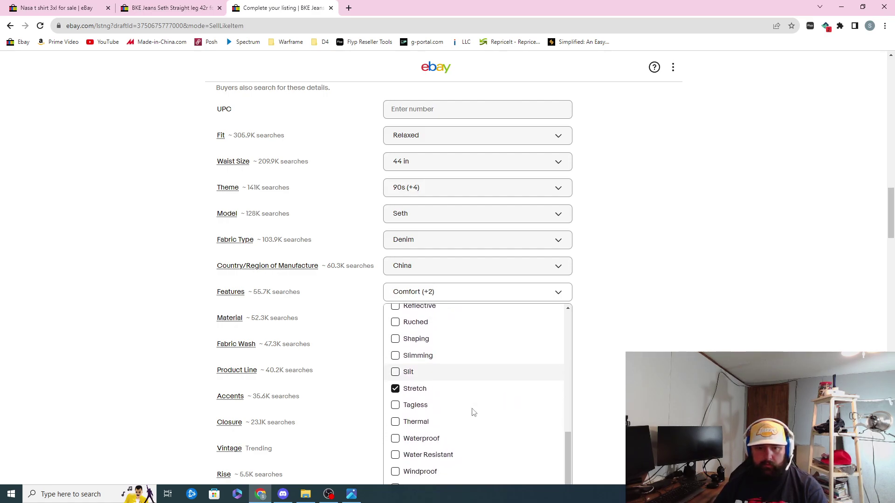
scroll(474, 412, down, 1)
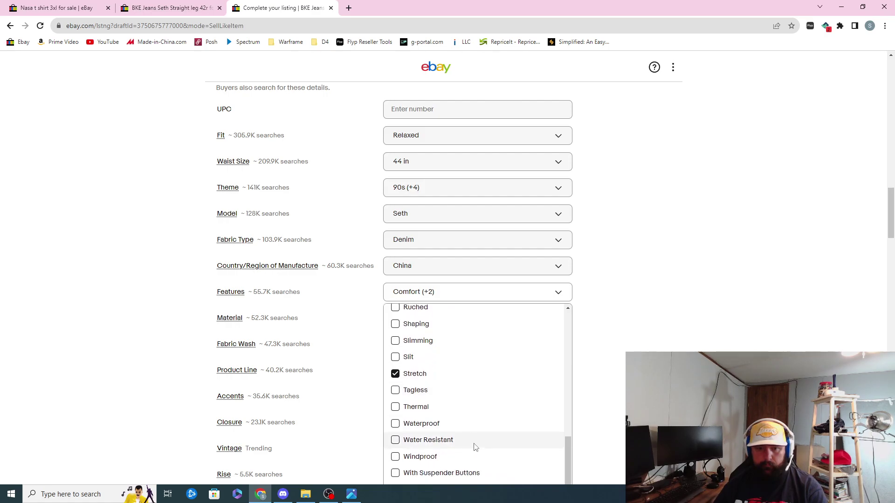
scroll(474, 448, down, 1)
click(653, 335)
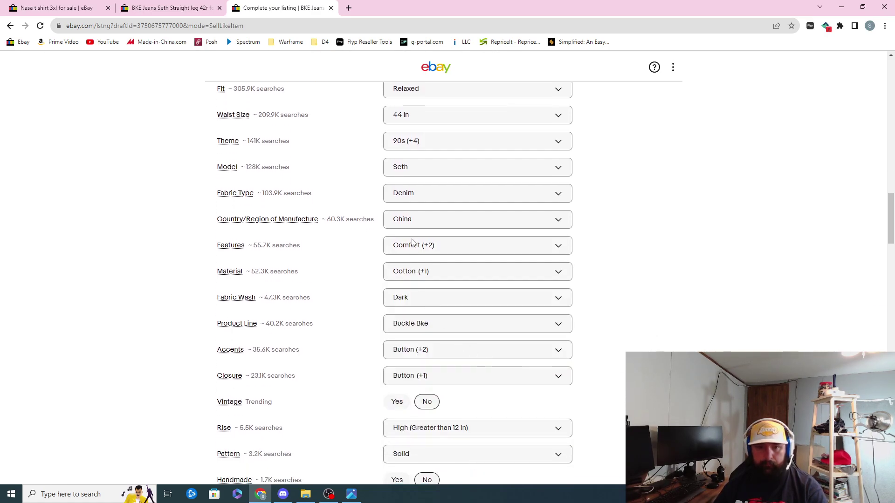
- Deselect and reselect spandex in the material specific, and add Polyester to the selection
click(433, 274)
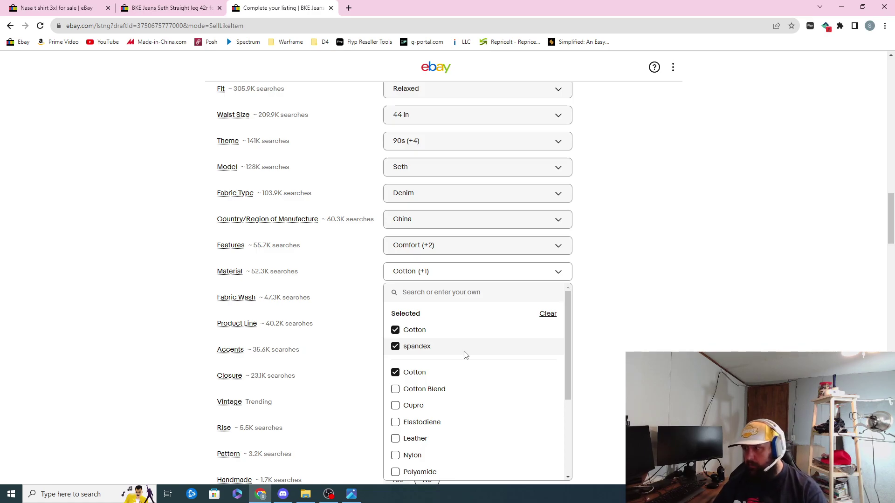
click(395, 347)
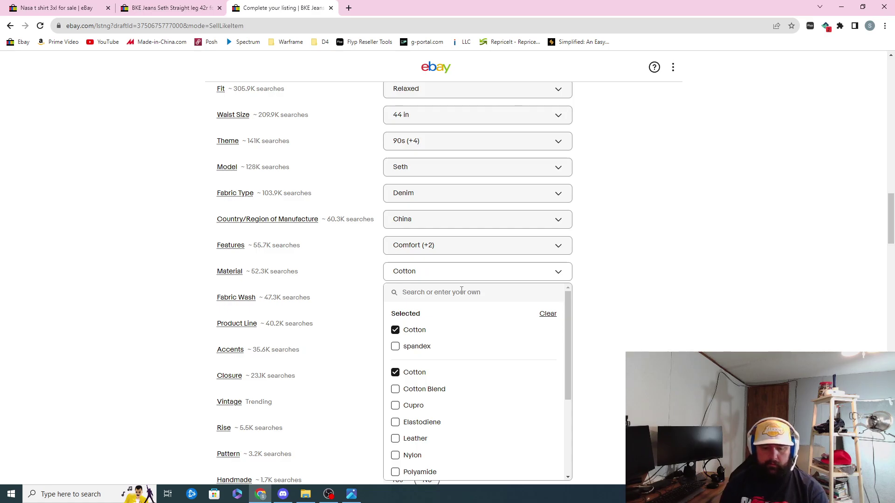
text(Spandex)
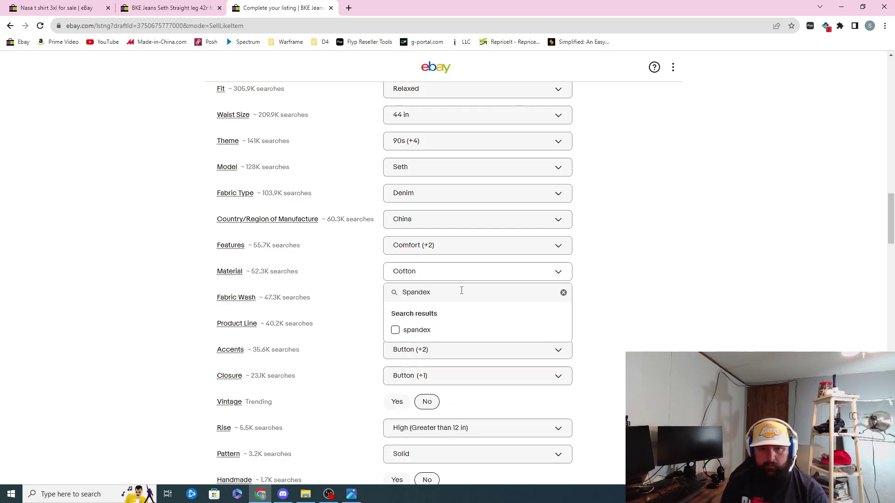
key(Return)
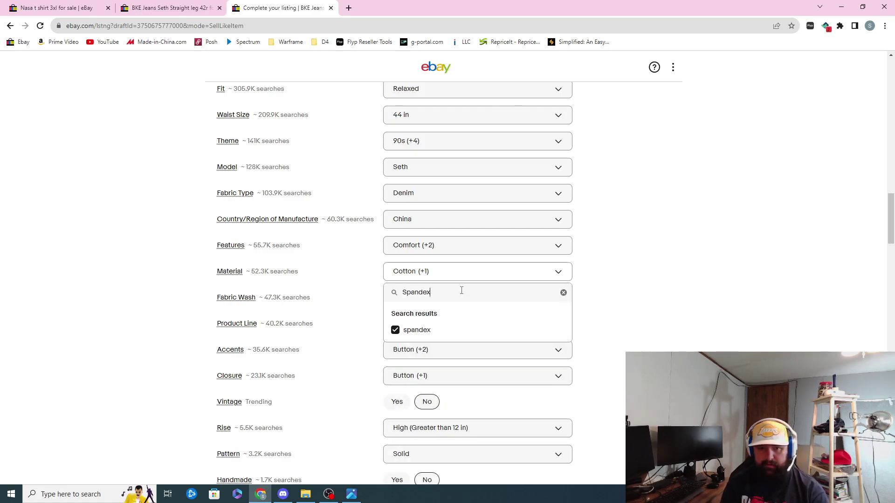
key(BackSpace)
key(BackSpace)
key(BackSpace)
key(BackSpace)
key(BackSpace)
key(BackSpace)
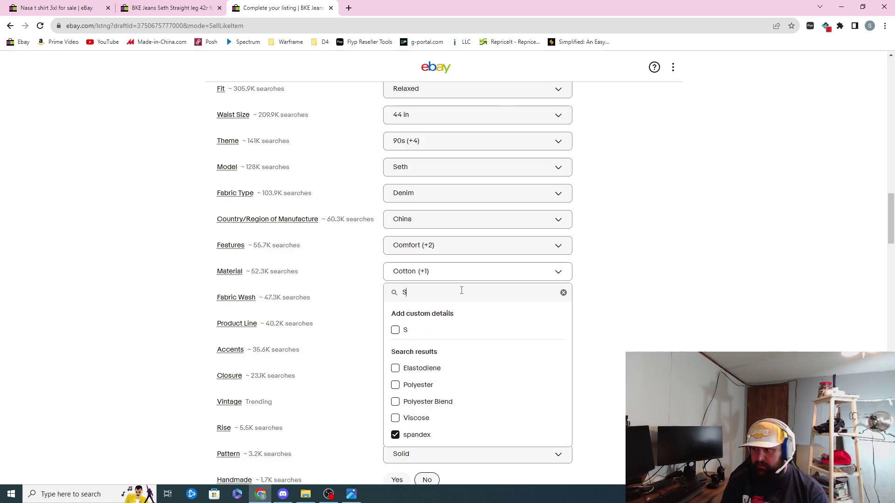
key(BackSpace)
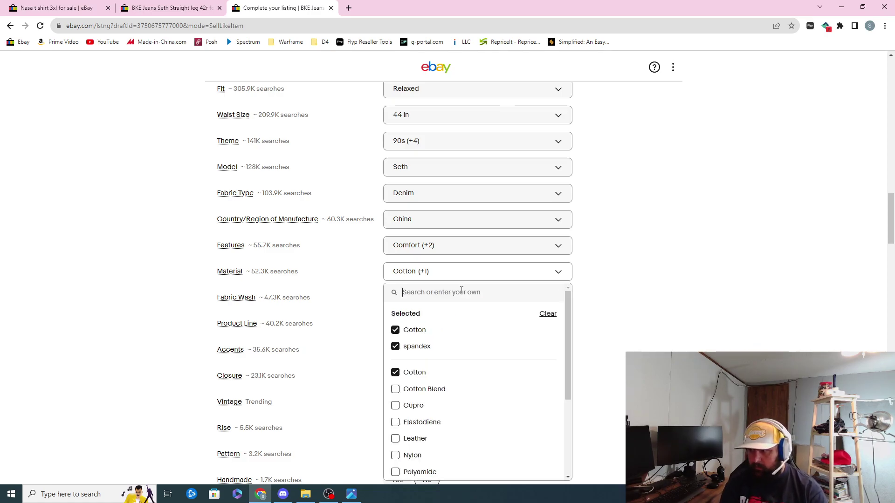
text(Polyester)
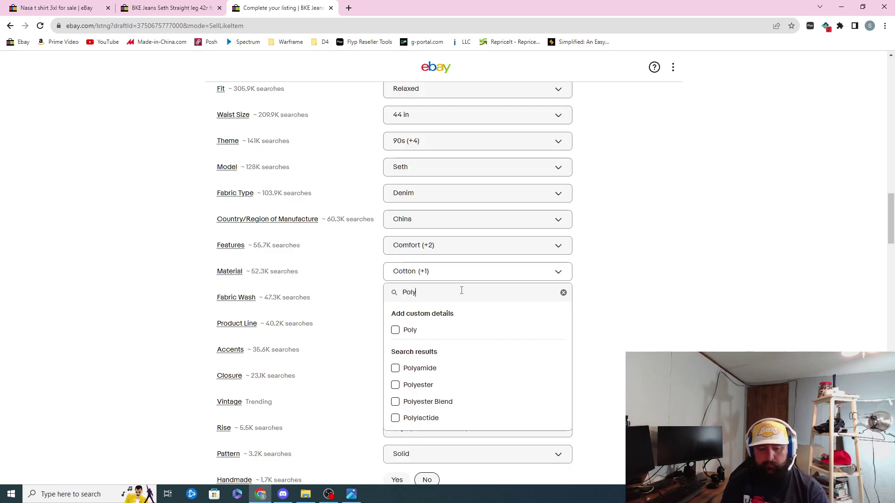
key(Return)
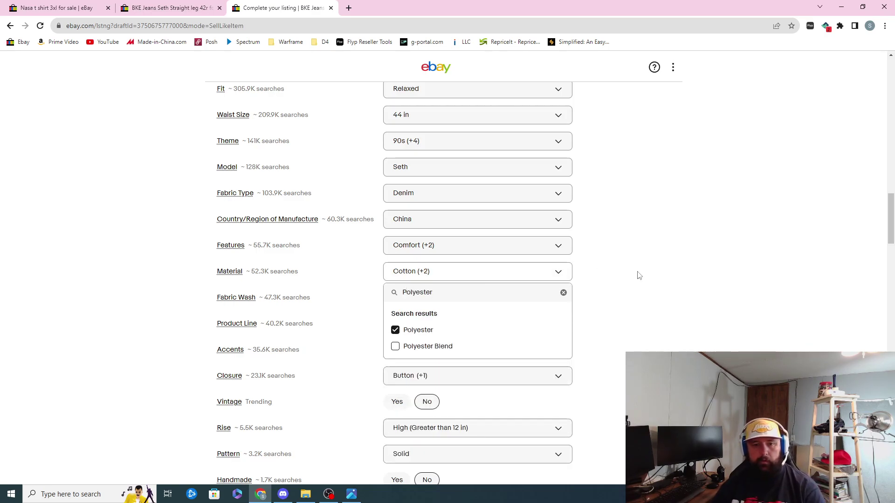
click(606, 315)
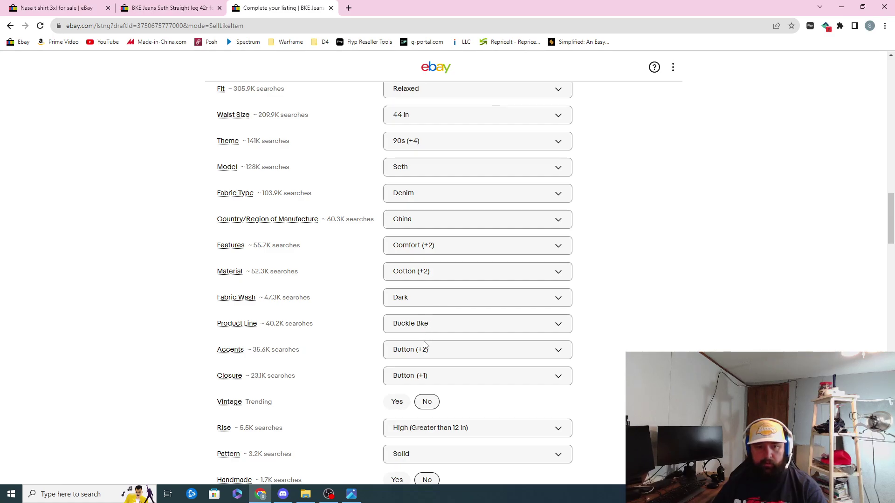
- Check which options are selected for the jeans' accents and closure
click(422, 358)
scroll(429, 363, down, 2)
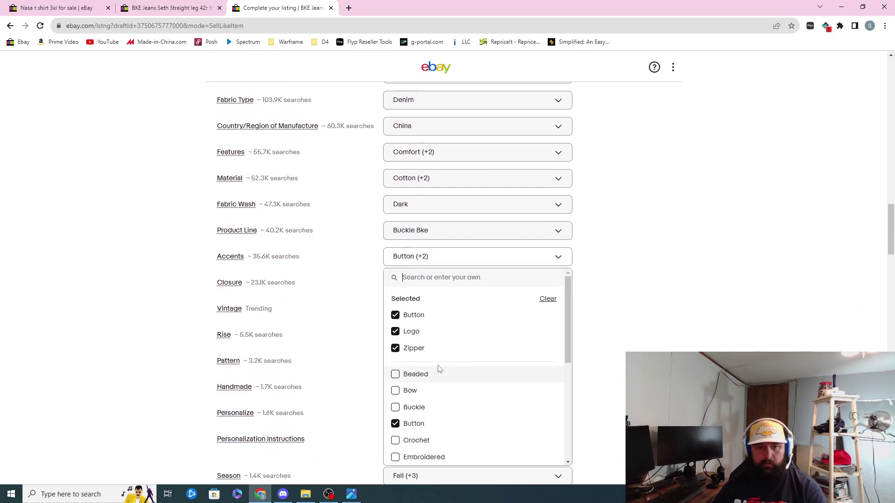
click(658, 328)
click(434, 287)
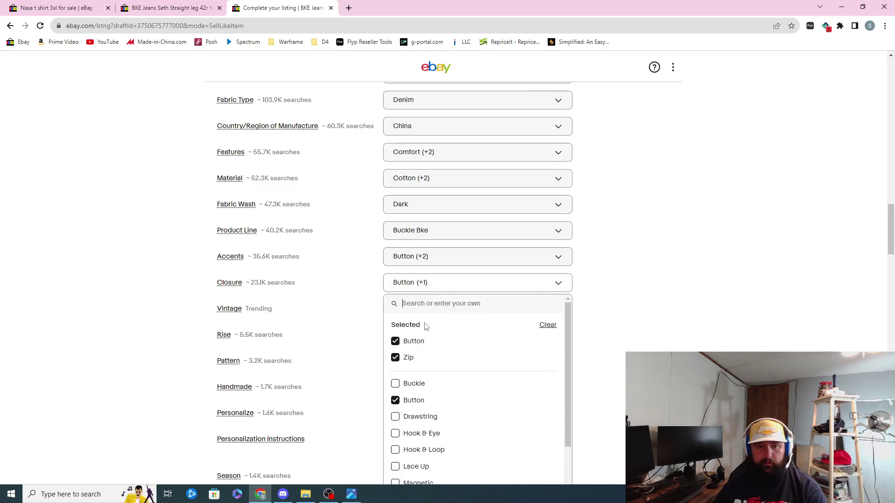
click(362, 345)
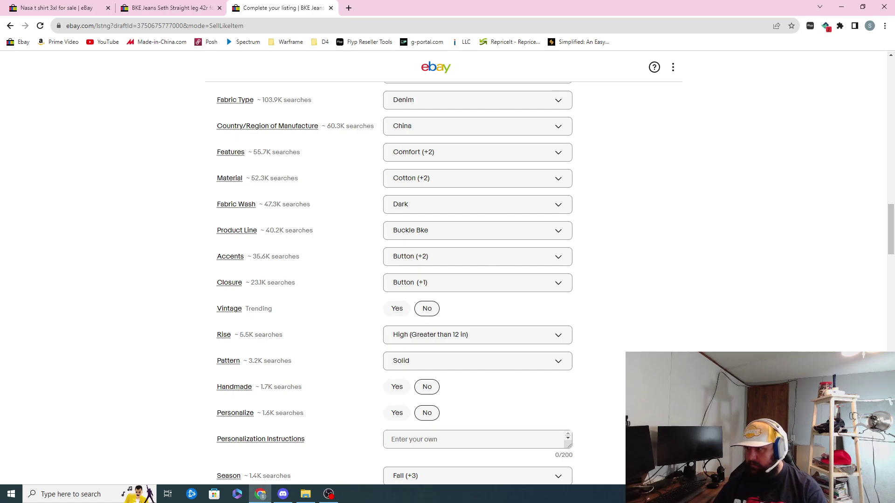
- Check which options are selected for the jeans' season and pocket type
scroll(667, 320, down, 2)
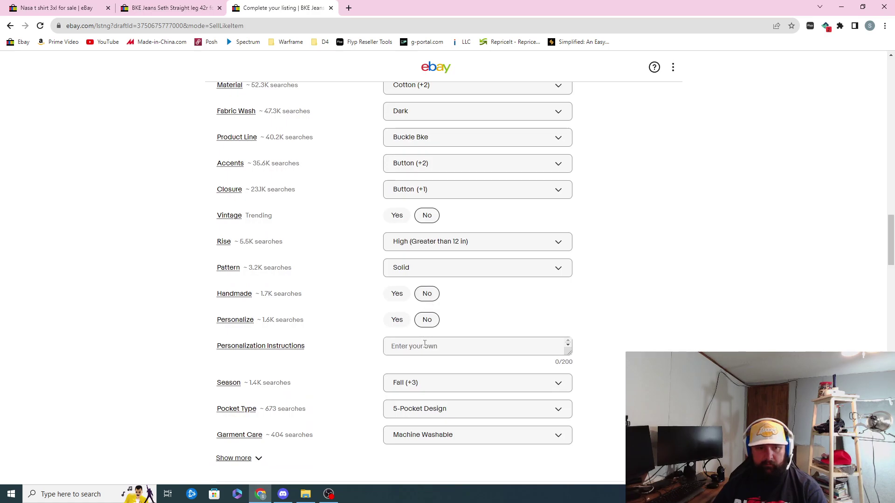
click(431, 380)
scroll(429, 354, down, 3)
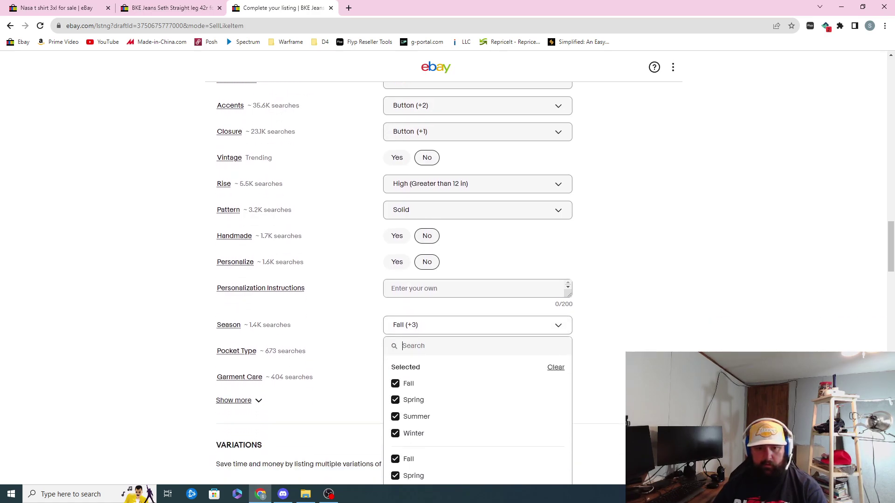
click(343, 279)
click(436, 277)
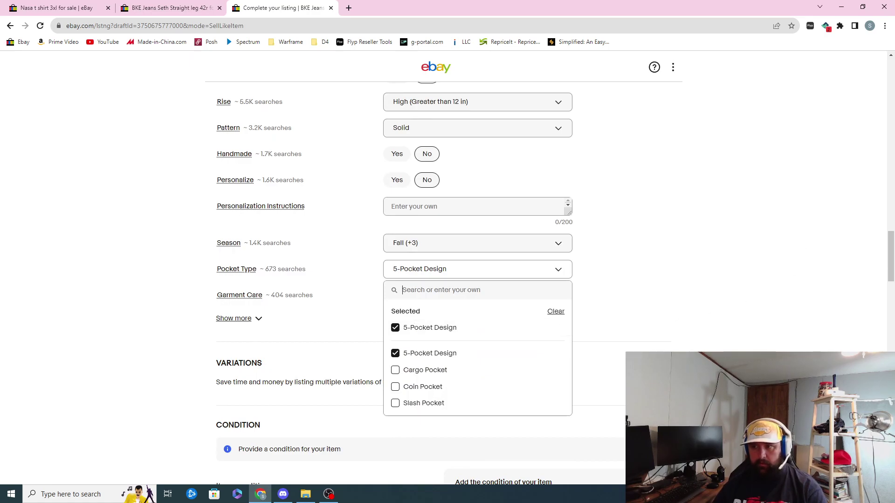
key(Escape)
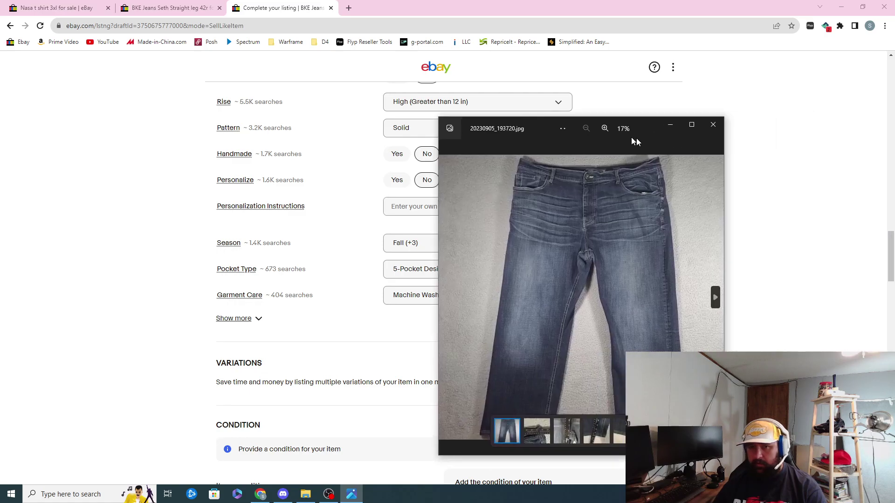
- Enlarge the jeans' front photo 20230905_193720.jpg to inspect the pockets, and close the photo viewer
scroll(435, 225, up, 3)
drag(435, 225, 449, 229)
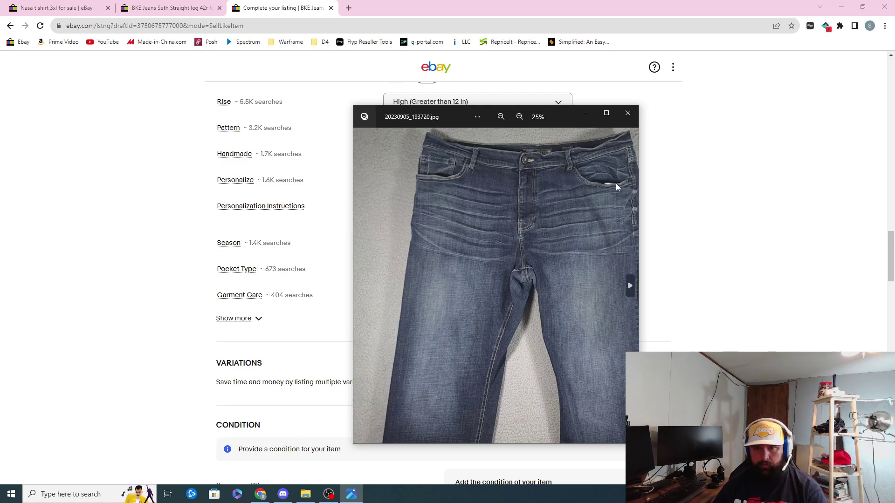
click(630, 110)
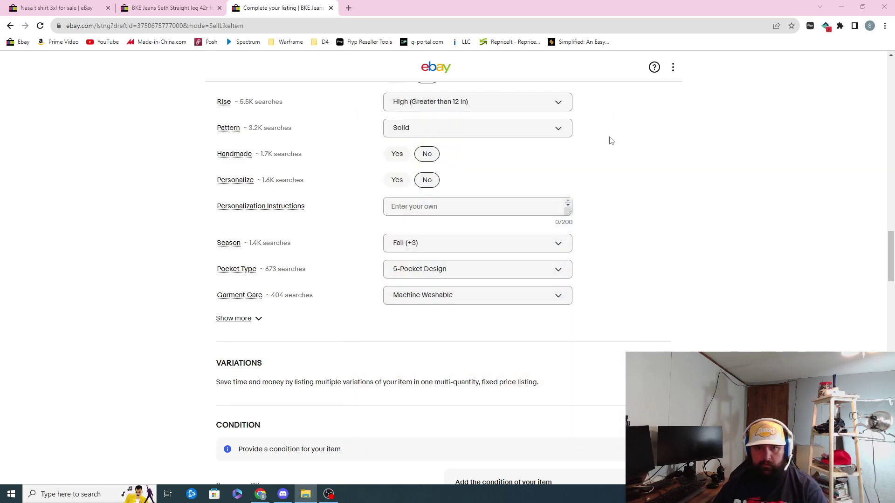
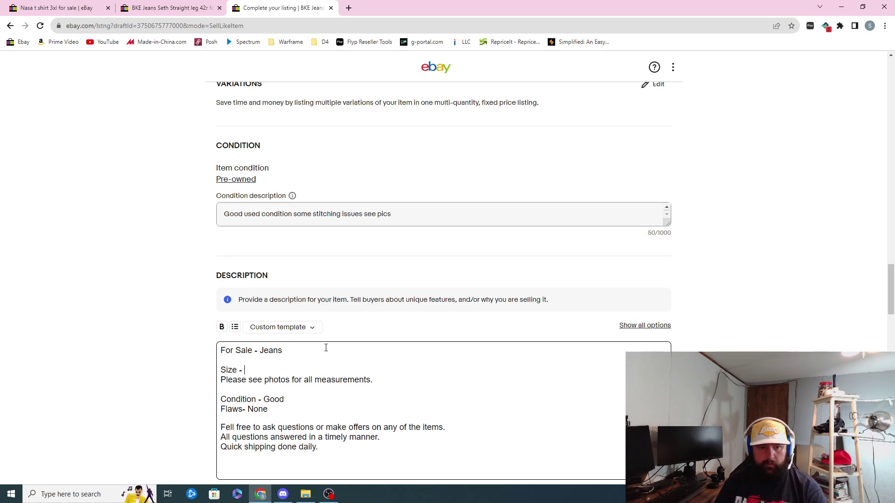
- Complete the size line of the item description with "42R measured 44x30"
text(42R me)
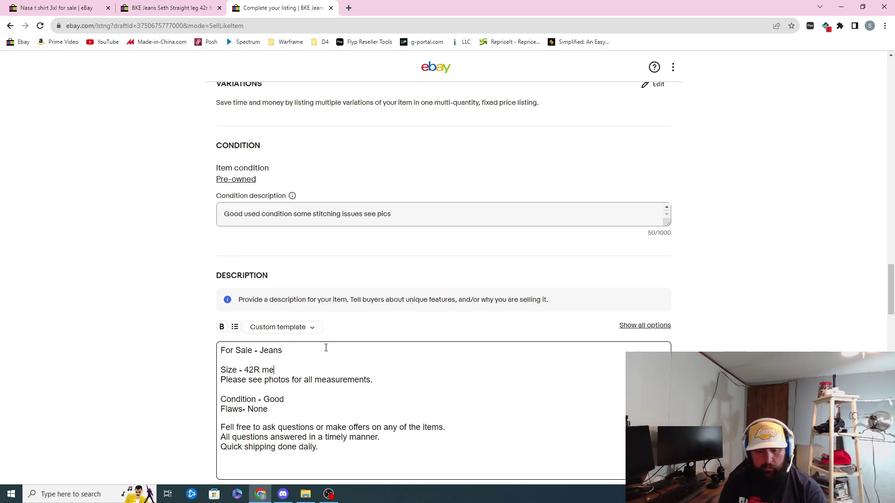
text(asured 44)
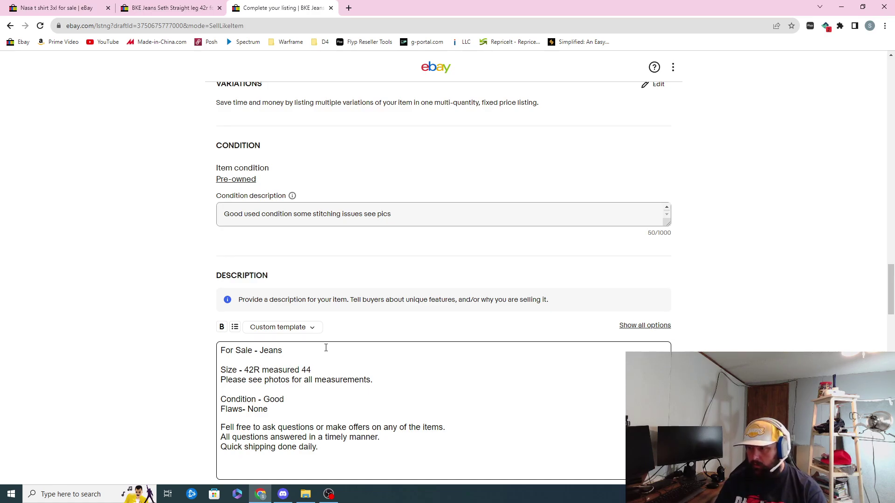
text(x30)
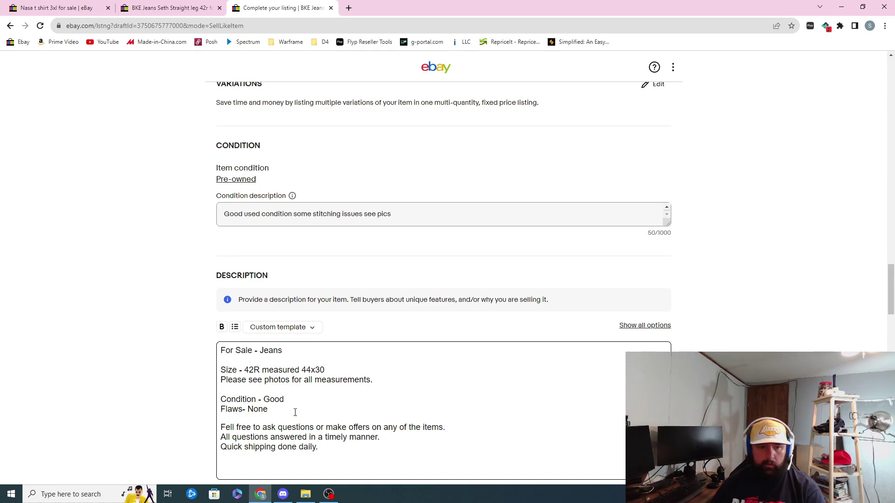
- Replace the flaws entry in the item description with "Few stitching areas coming undone"
scroll(294, 413, down, 1)
drag(268, 363, 248, 363)
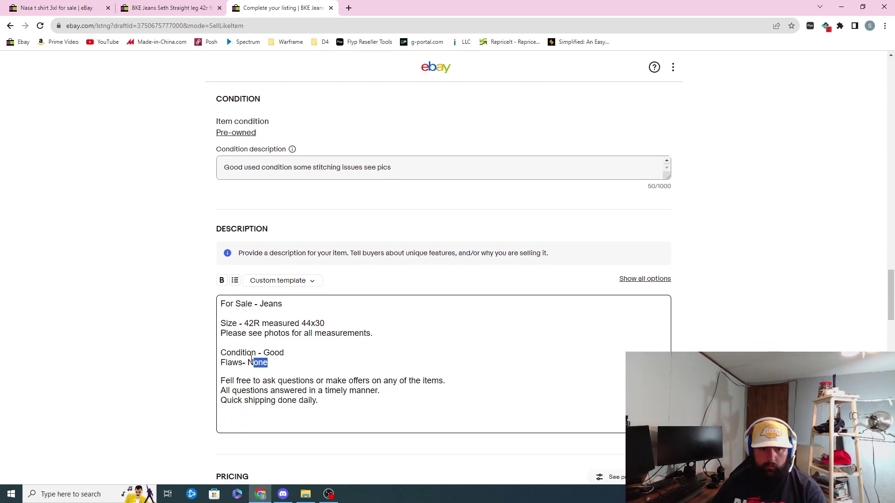
text(Few s)
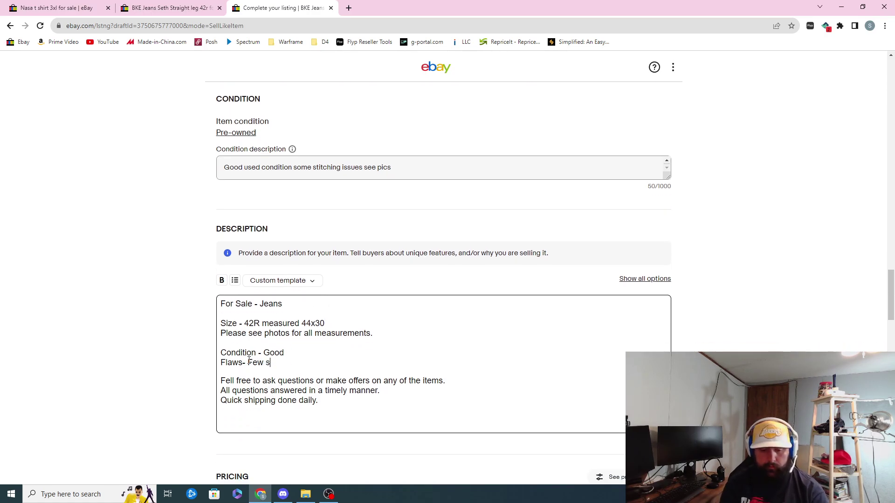
text(titchi)
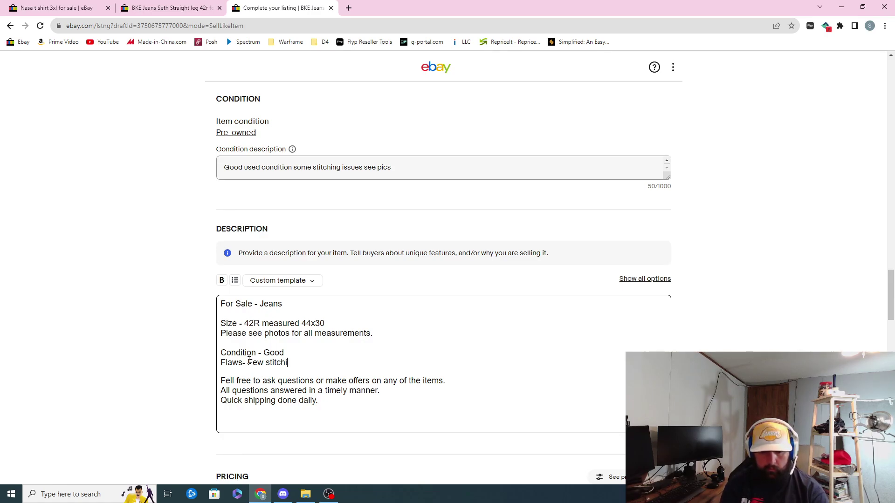
text(ng areas coming und)
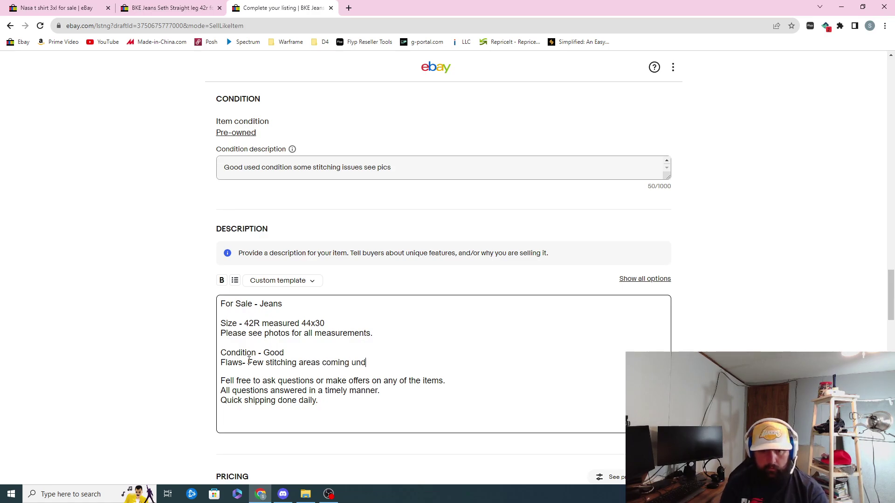
text(one)
- Set the Buy It Now price of the jeans to $30
scroll(270, 374, down, 5)
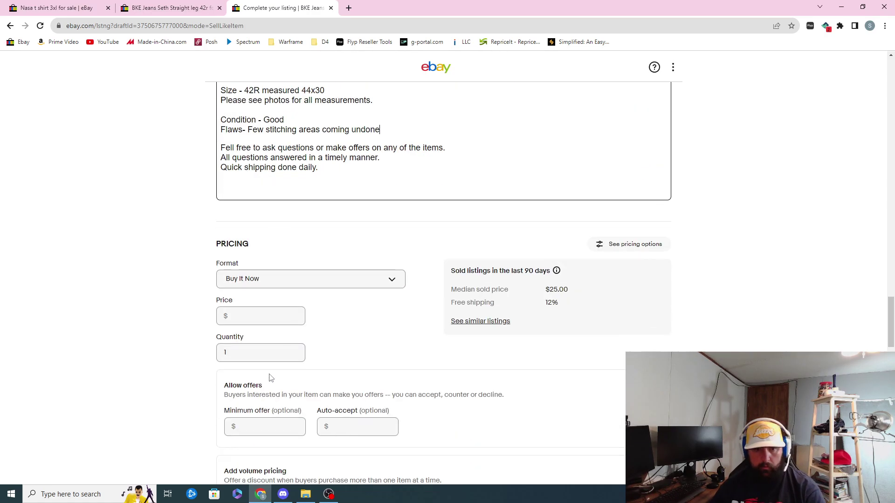
click(283, 319)
text(30)
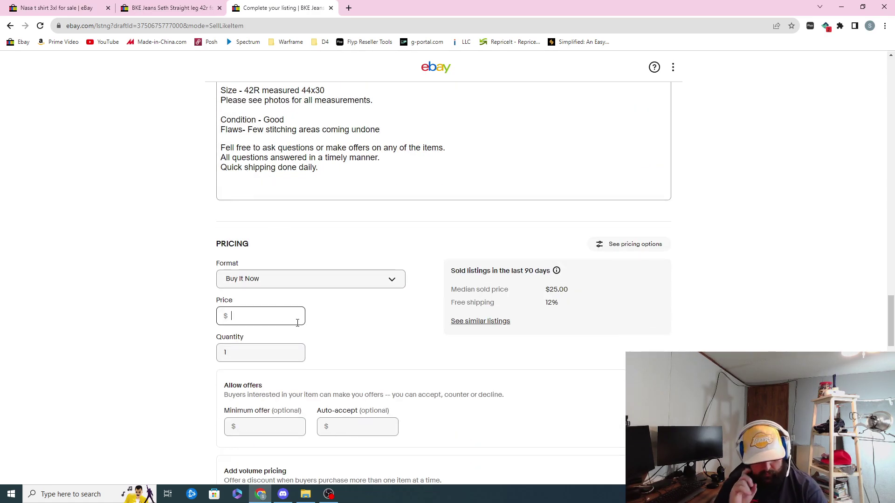
click(320, 316)
- Change the listing's shipping policy to Shipping Heavy 1-3 Pounds
scroll(310, 344, down, 6)
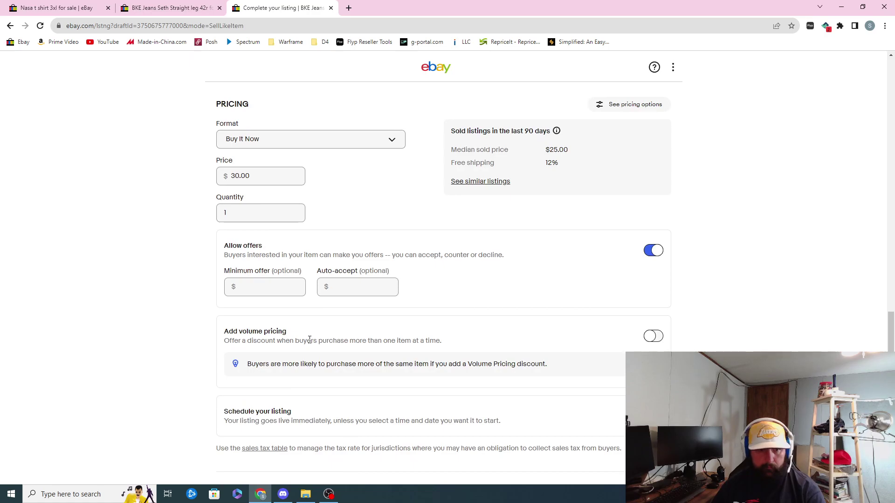
scroll(309, 346, down, 1)
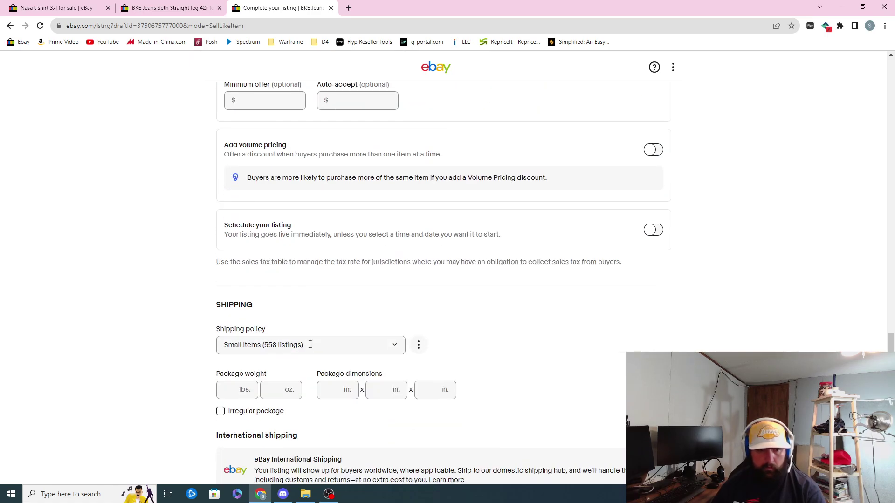
click(310, 345)
click(292, 388)
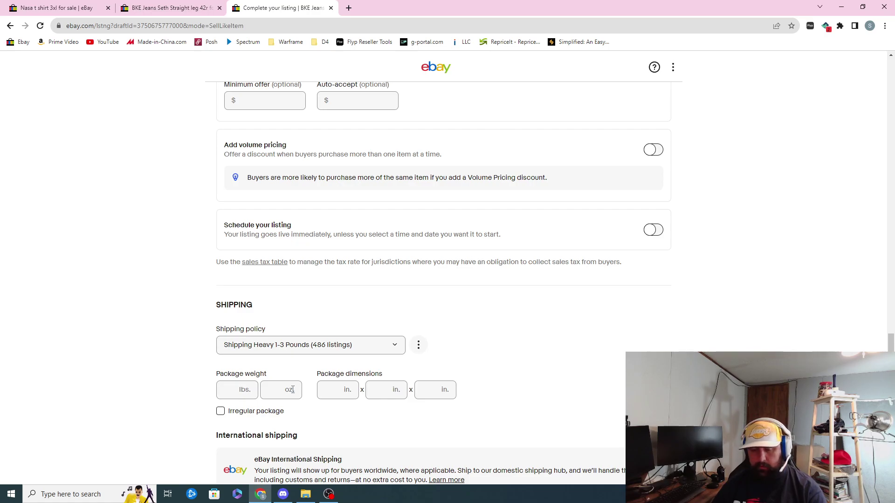
- Set the package weight to 2 lbs and the package dimensions to 12 x 9 x 1 in
click(236, 391)
text(2)
key(Tab)
key(Tab)
text(12)
key(Tab)
text(9)
key(Tab)
text(1)
click(508, 355)
- Reorder the listing photos so the two hem close-ups come directly after the main photo
scroll(503, 354, down, 5)
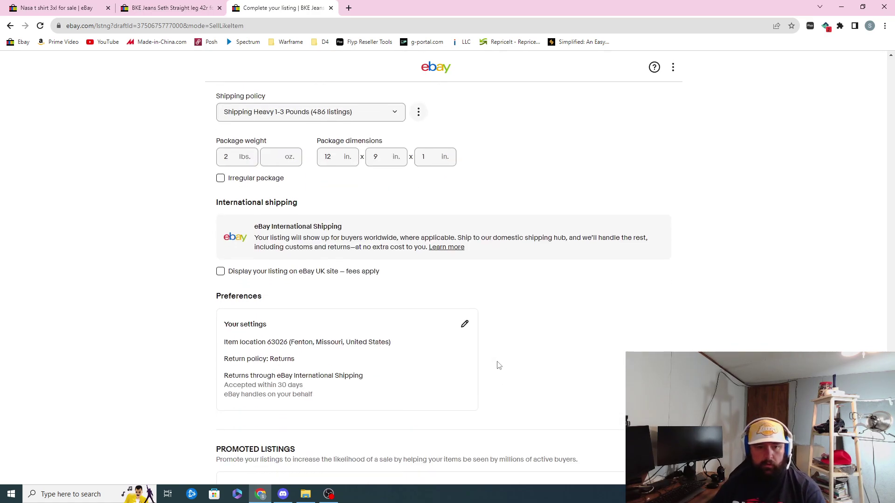
scroll(499, 365, down, 9)
scroll(495, 372, up, 3)
scroll(526, 406, up, 20)
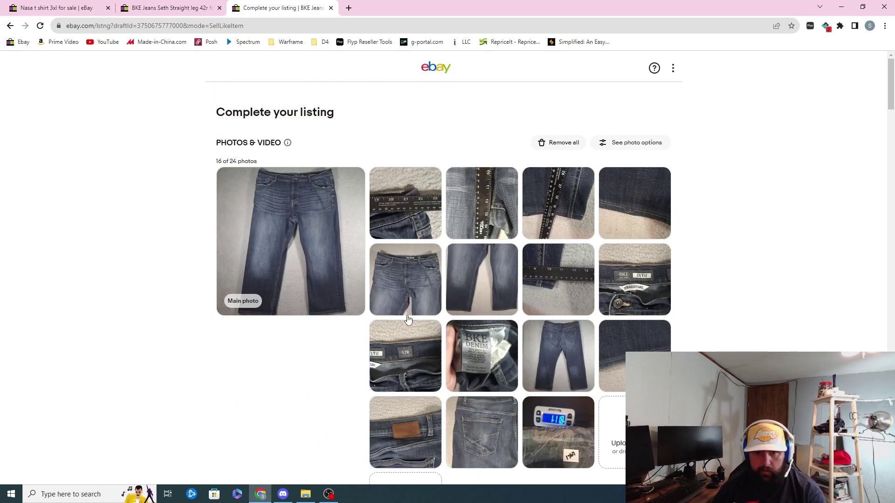
drag(614, 234, 410, 210)
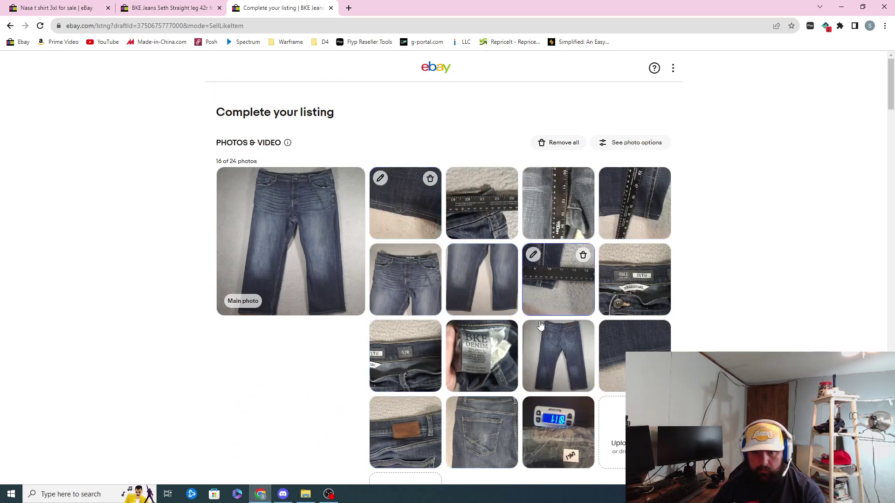
drag(615, 348, 502, 215)
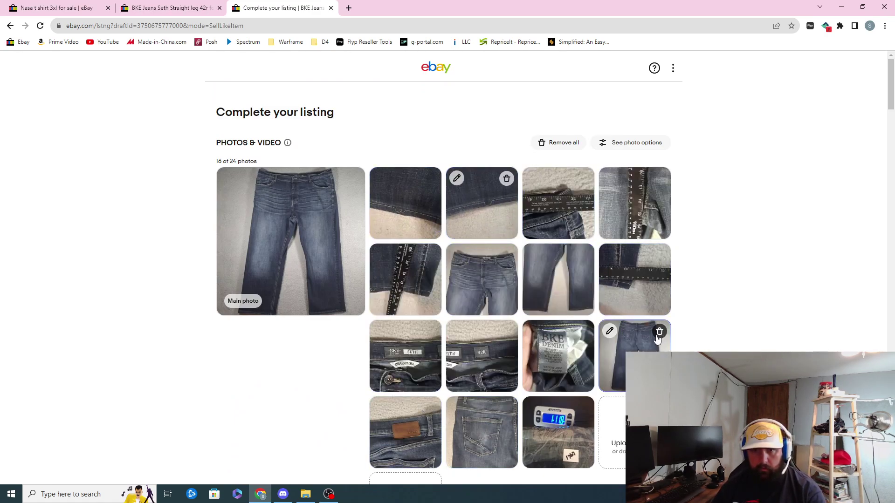
- Move the front upper-half and lower-leg photos behind the measurement and label shots, next to the full back view
drag(602, 312, 565, 320)
scroll(421, 315, down, 1)
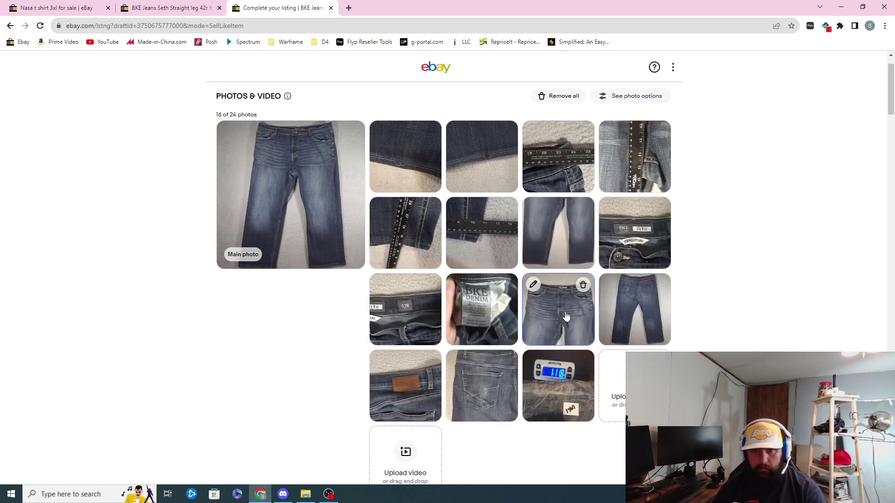
drag(582, 247, 627, 293)
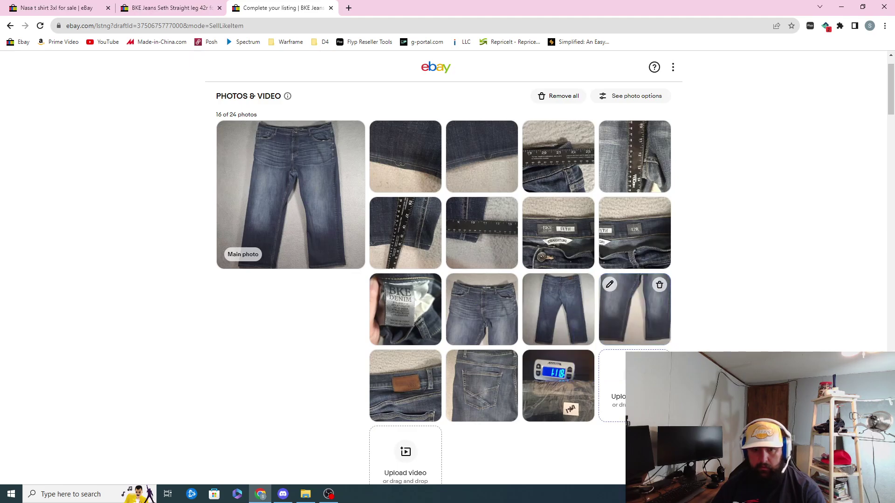
- Publish the finished jeans listing and dismiss the confirmation to return to the active listings
scroll(627, 294, down, 15)
scroll(440, 406, down, 20)
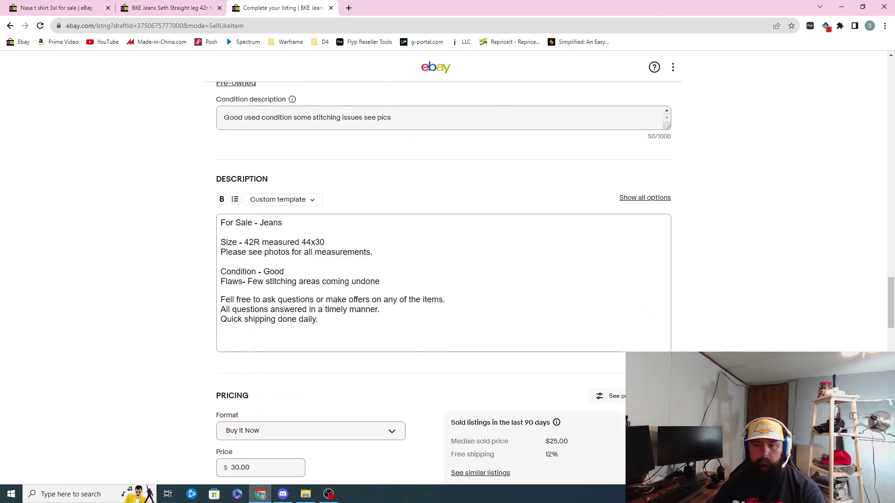
scroll(347, 404, down, 8)
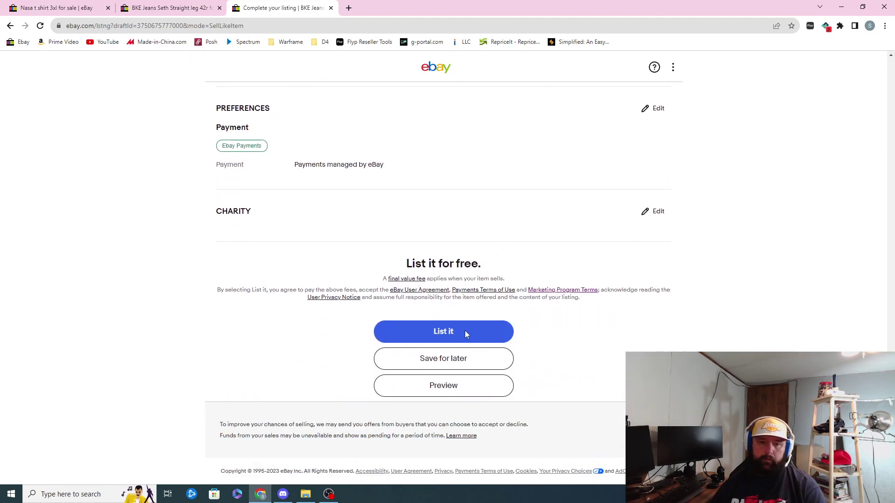
click(465, 331)
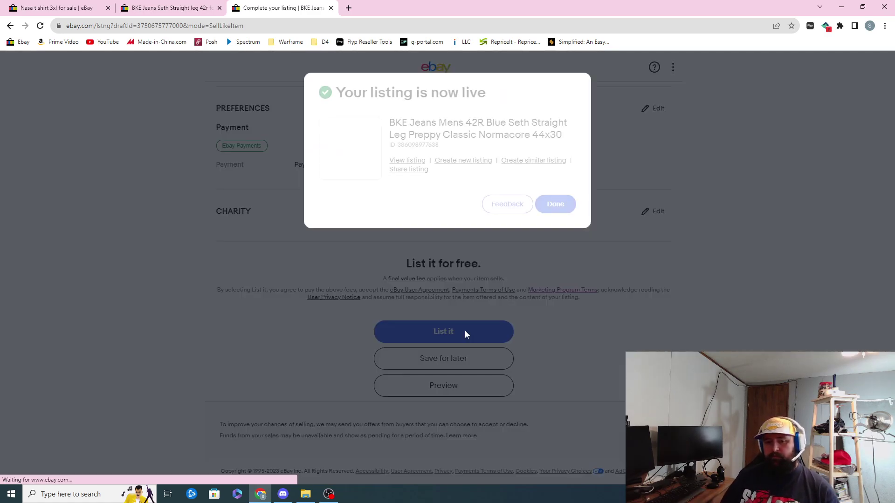
click(555, 205)
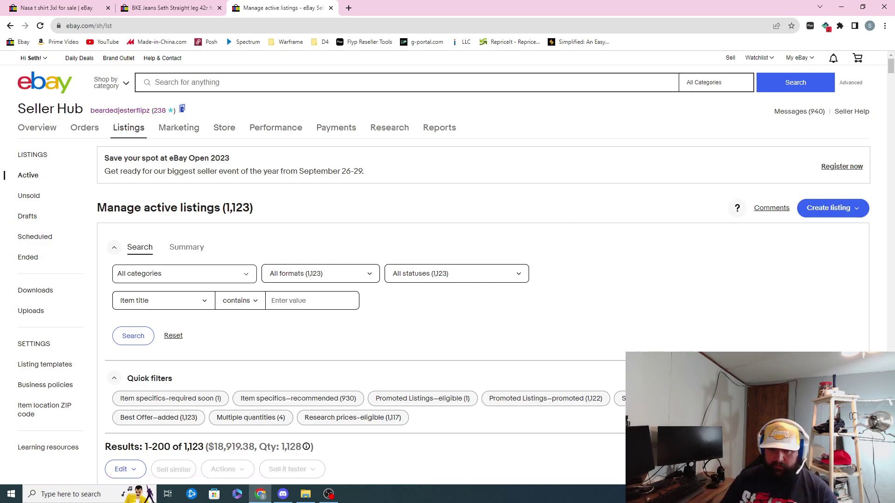
- Filter the active listings to those eligible for Promoted Listings, and promote the BKE Seth jeans listing
key(alt+Tab)
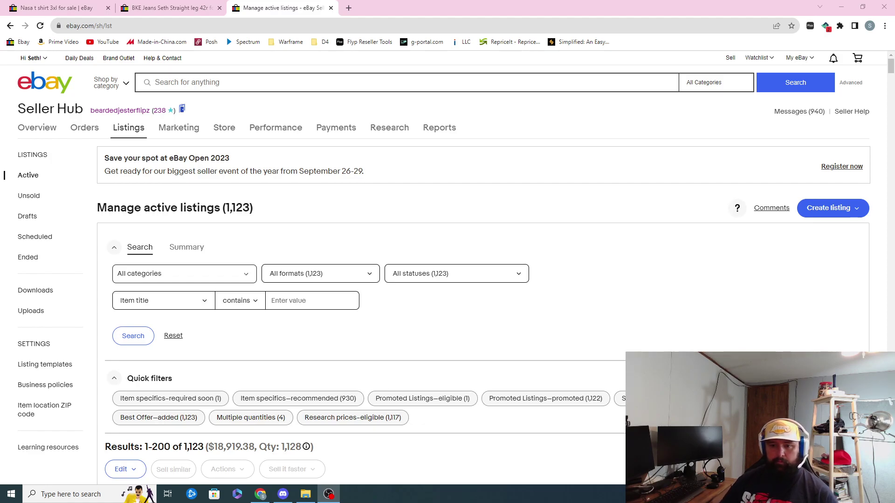
click(440, 400)
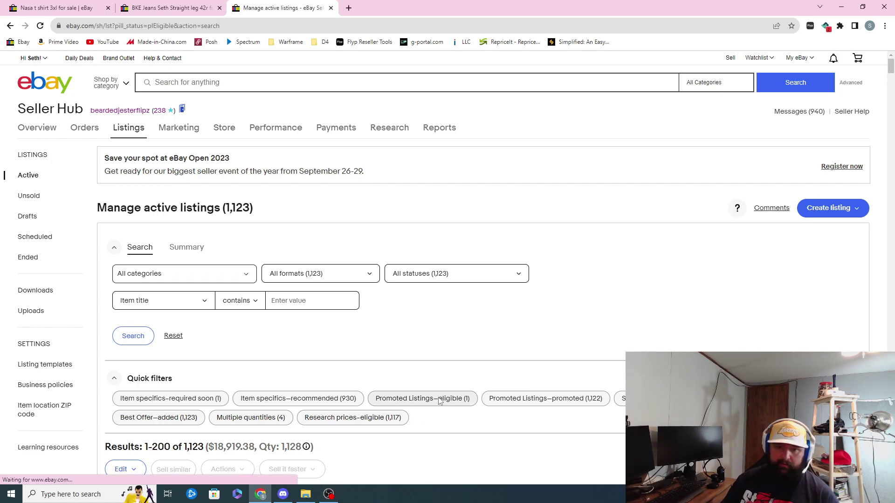
scroll(264, 372, down, 4)
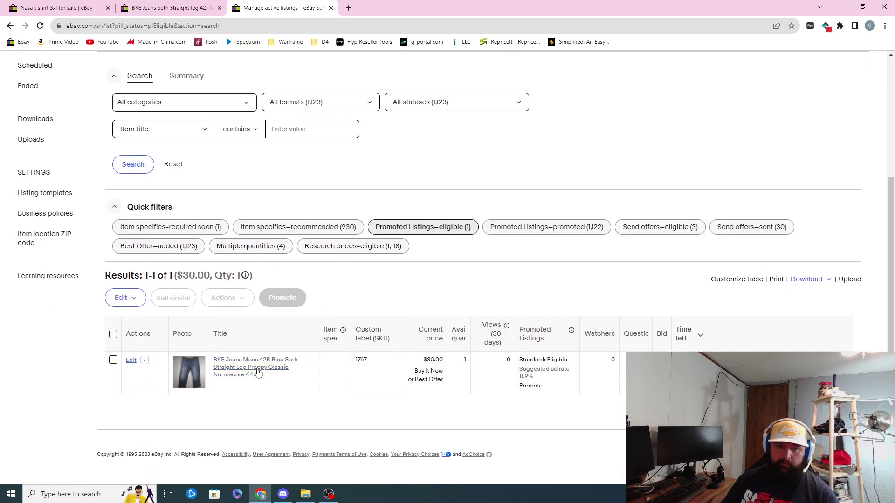
click(113, 360)
click(282, 299)
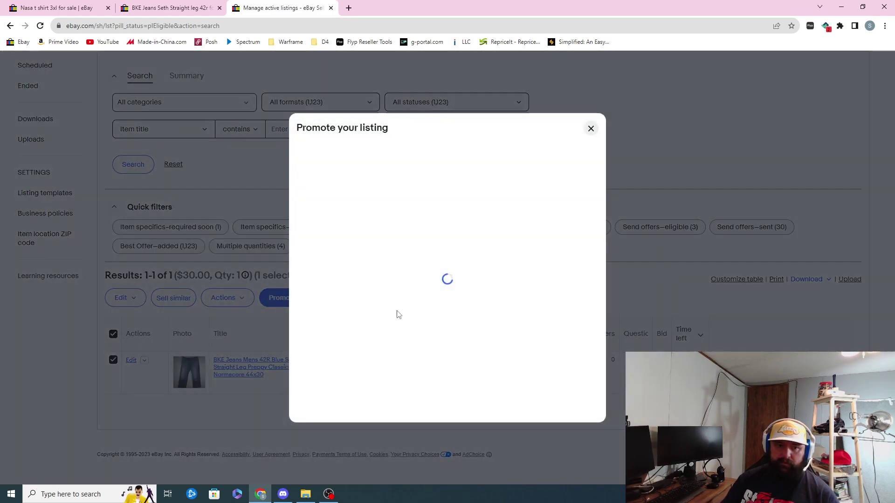
click(573, 407)
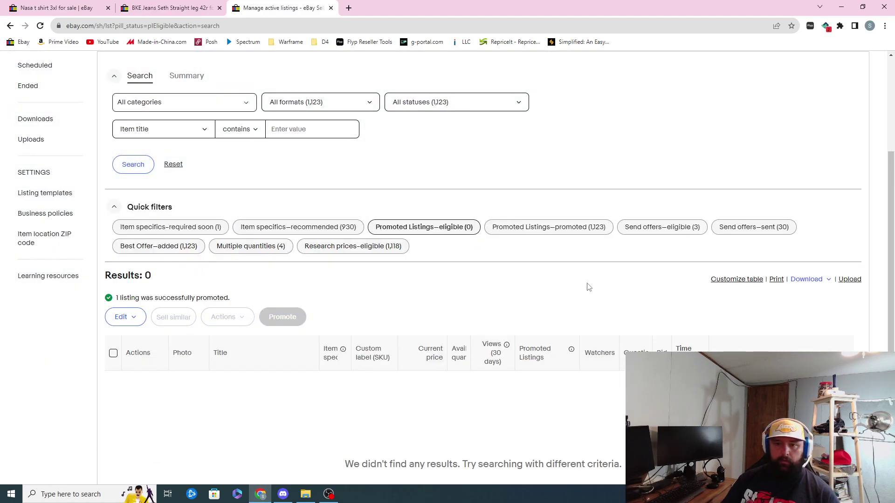
- Filter the active listings to those eligible for sending offers
click(660, 233)
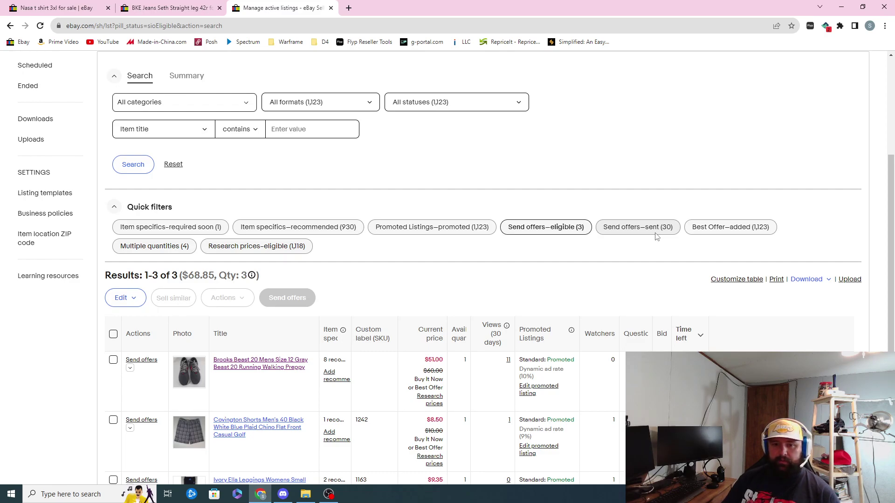
- Select all three eligible listings and send interested buyers an offer of 15% off with the default message
scroll(350, 321, down, 3)
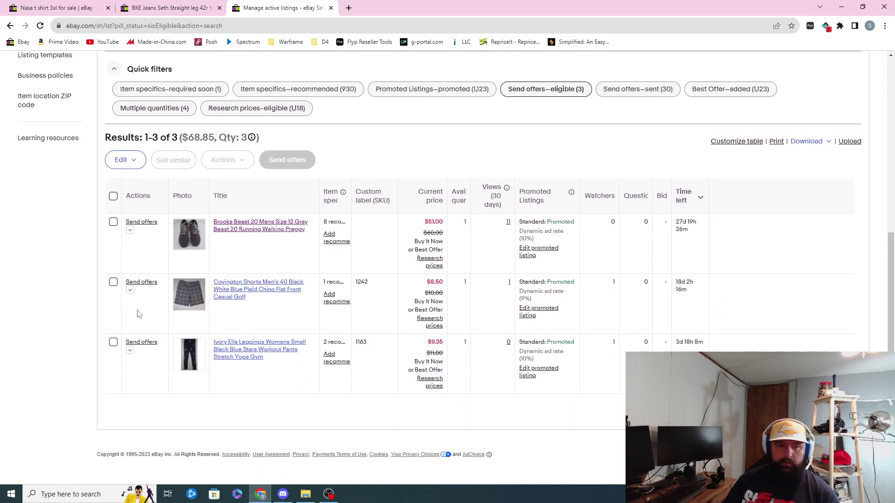
click(113, 196)
click(287, 160)
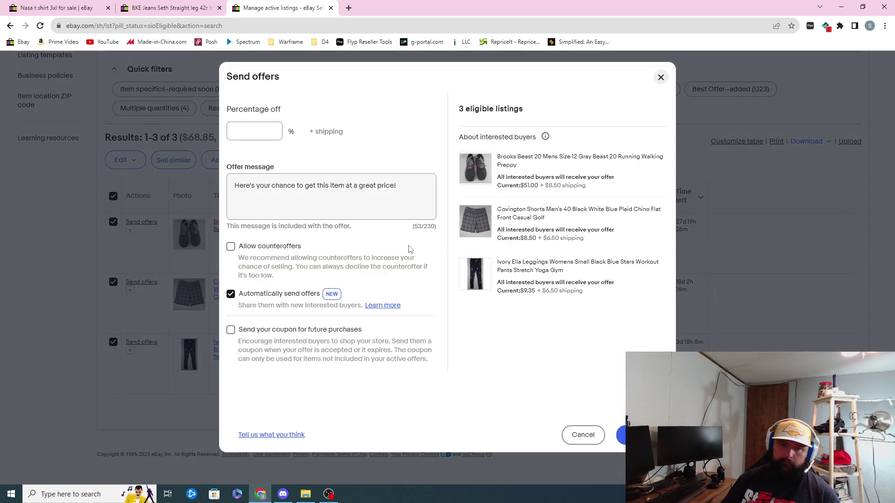
click(236, 132)
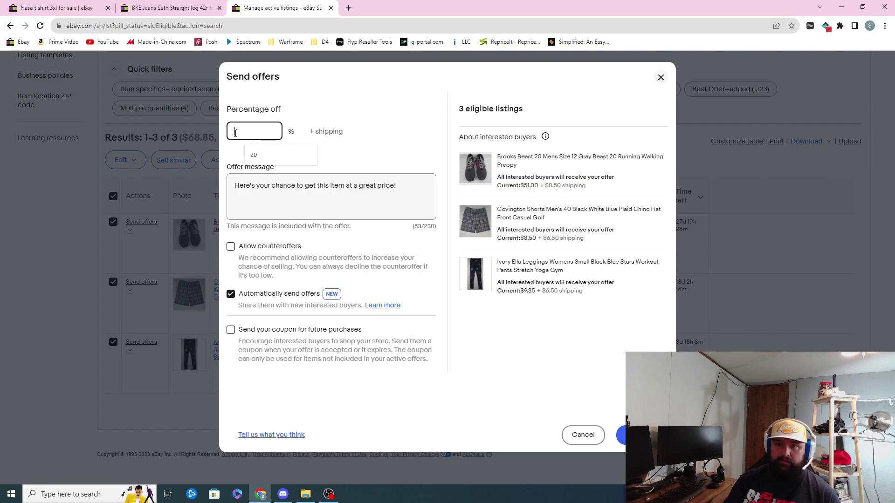
text(1)
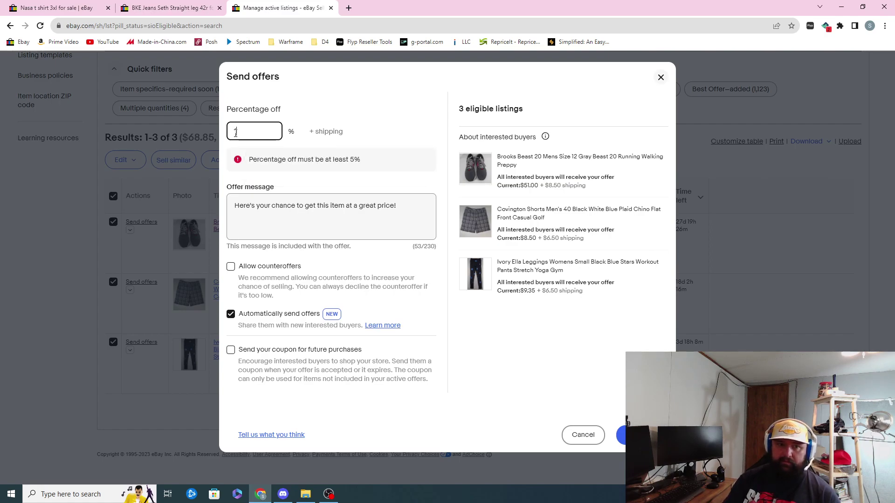
text(5)
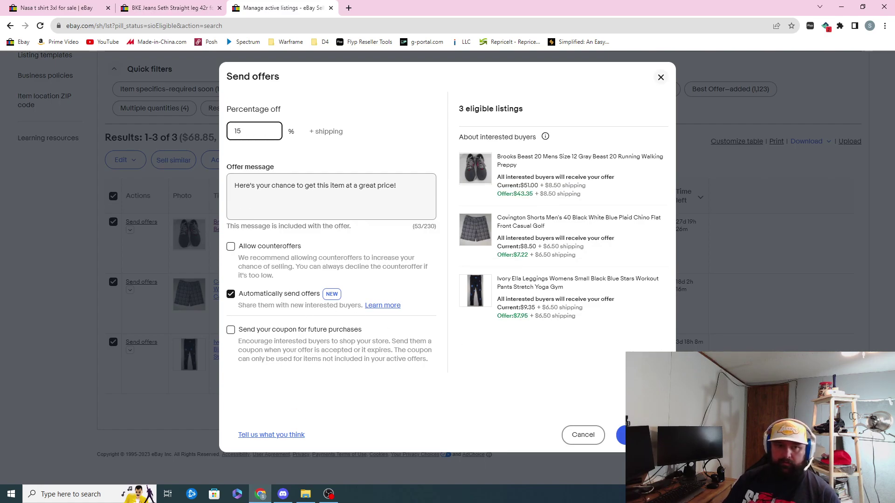
key(Return)
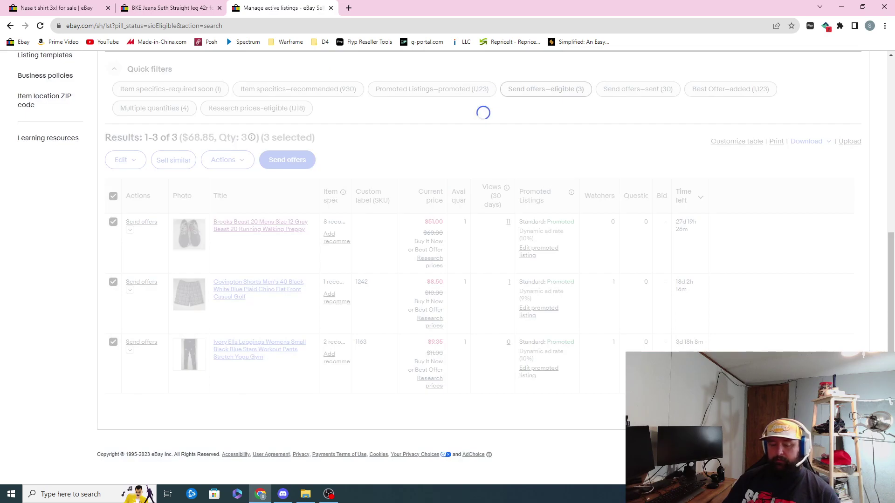